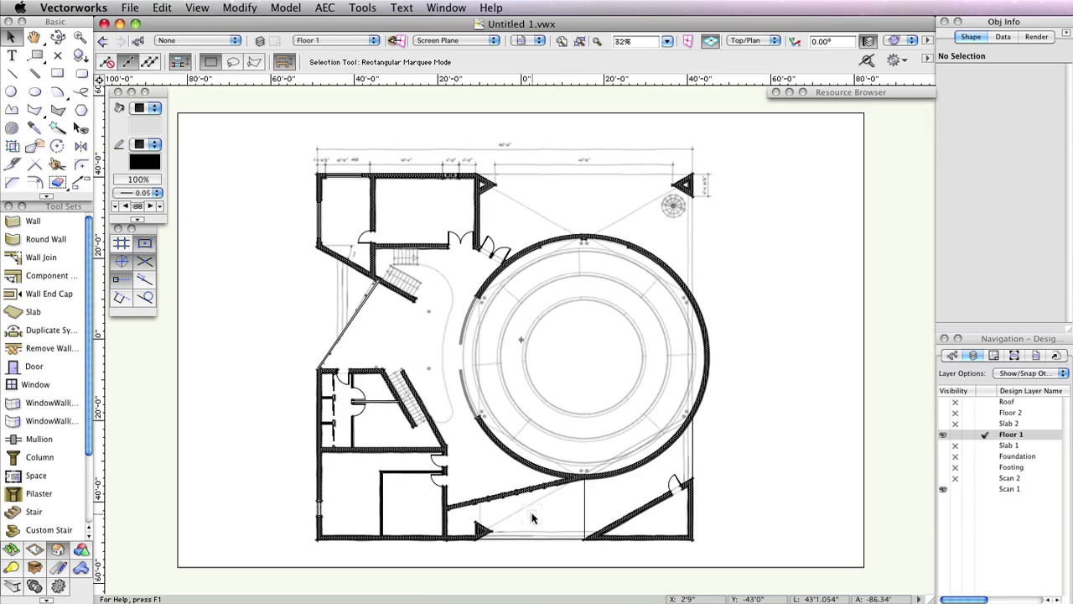
# In the Window tool's general settings, set the window width to 6' and the height to 8'7"
pyautogui.click(34, 384)
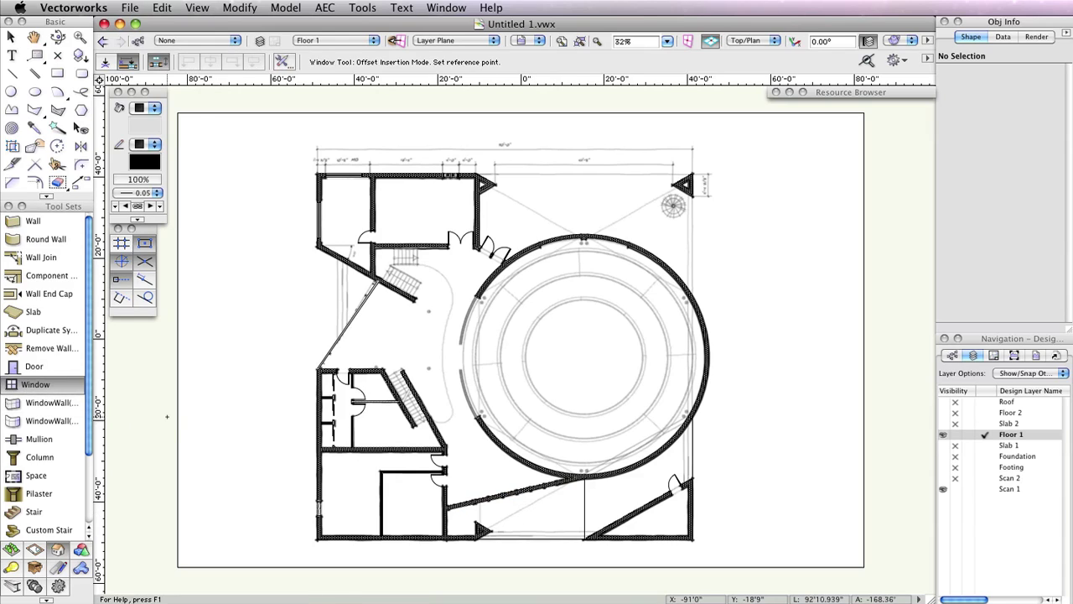
pyautogui.click(282, 62)
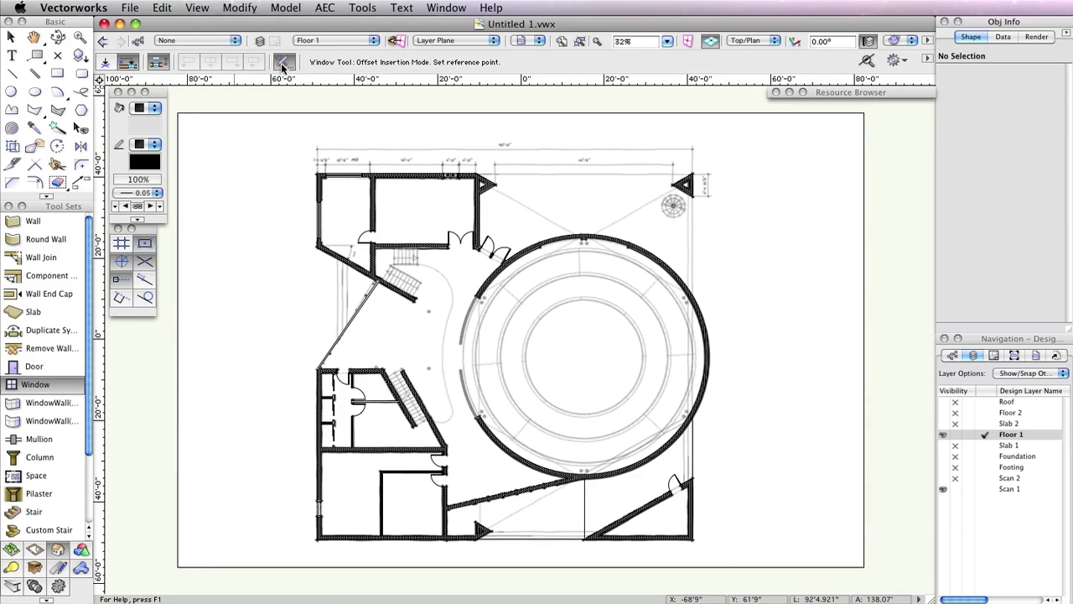
pyautogui.click(291, 170)
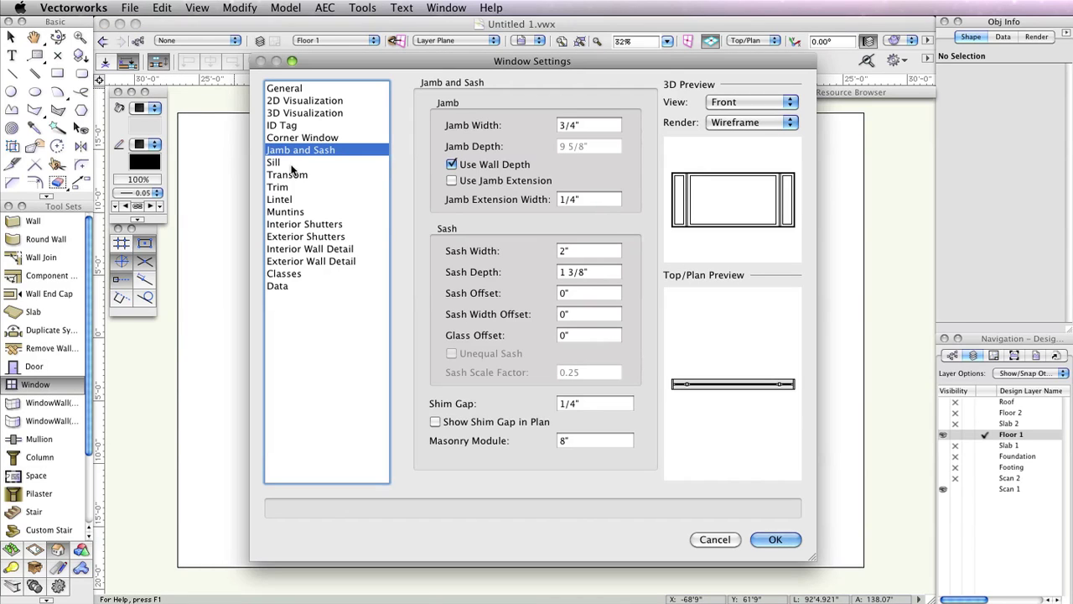
pyautogui.click(284, 89)
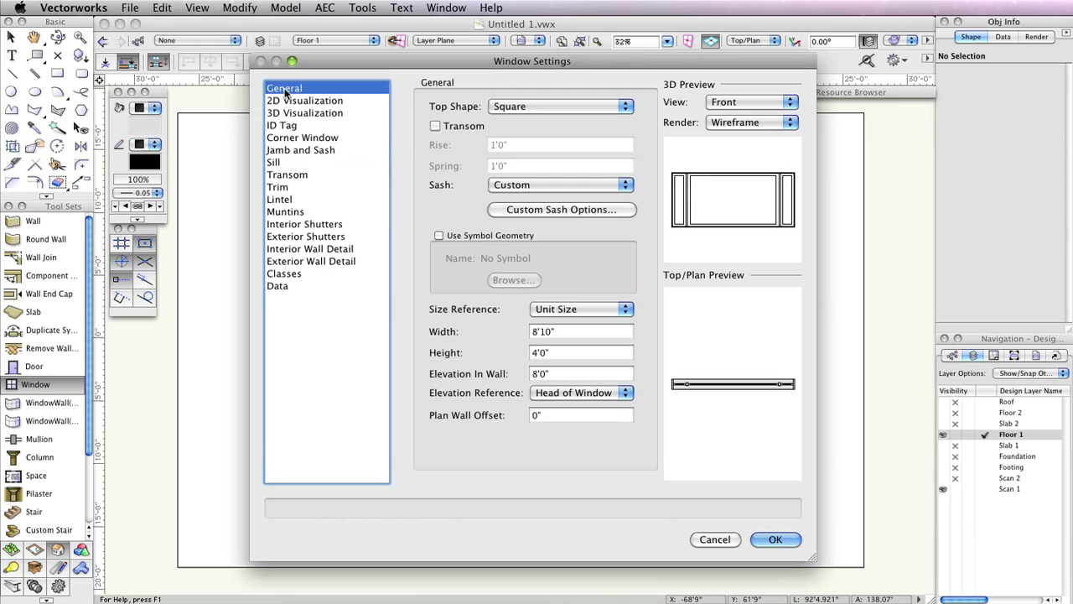
pyautogui.click(560, 331)
pyautogui.write("6'")
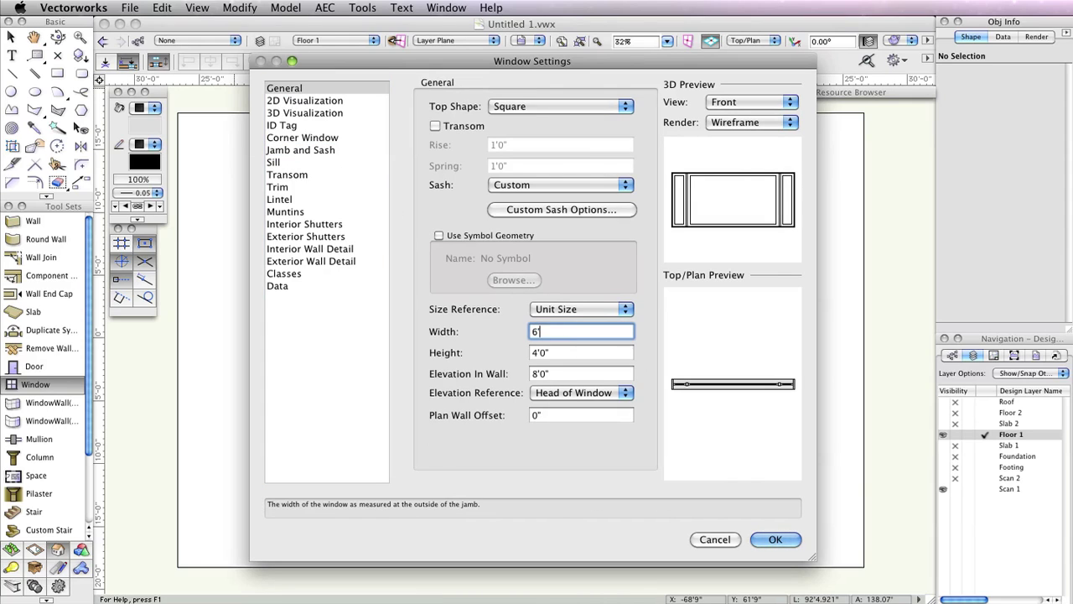
pyautogui.press('Tab')
pyautogui.write("8'7")
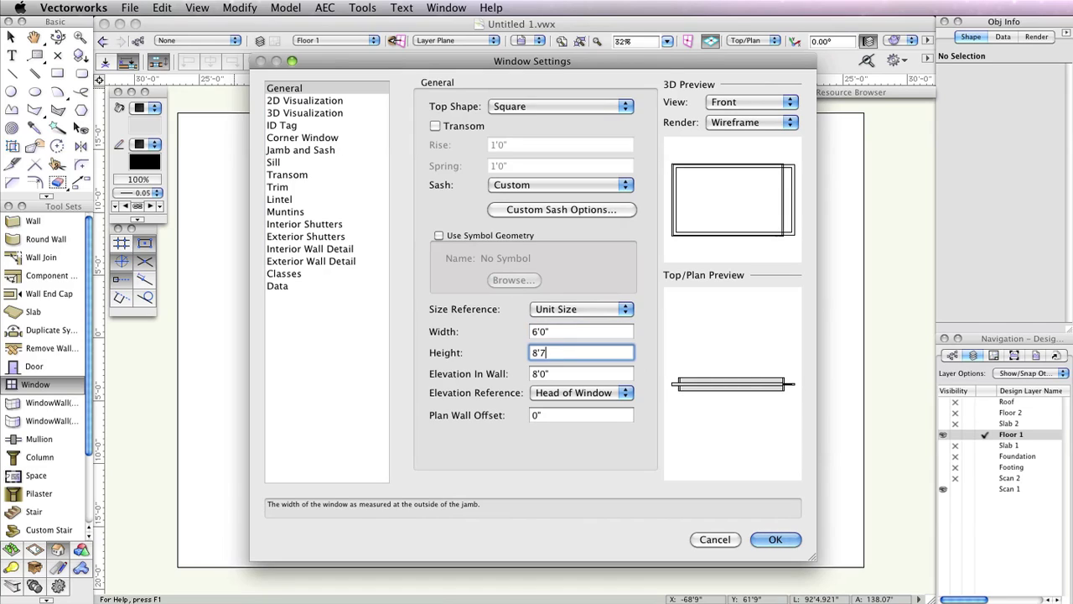
# Set the window's elevation in wall to 2'1", referenced to the Sill of Window
pyautogui.press('Tab')
pyautogui.write("2'1")
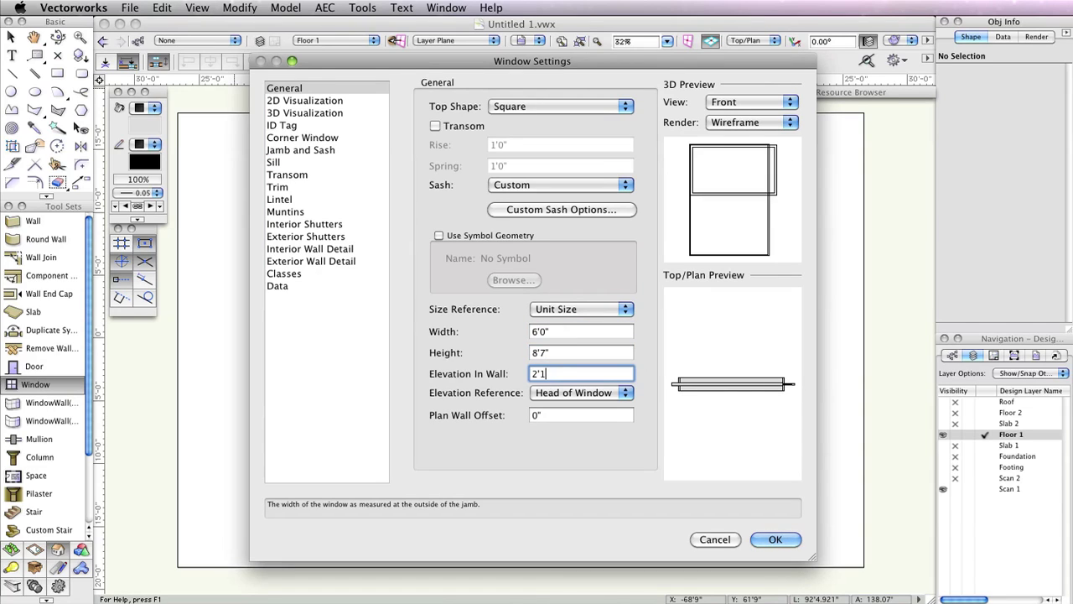
pyautogui.press('Tab')
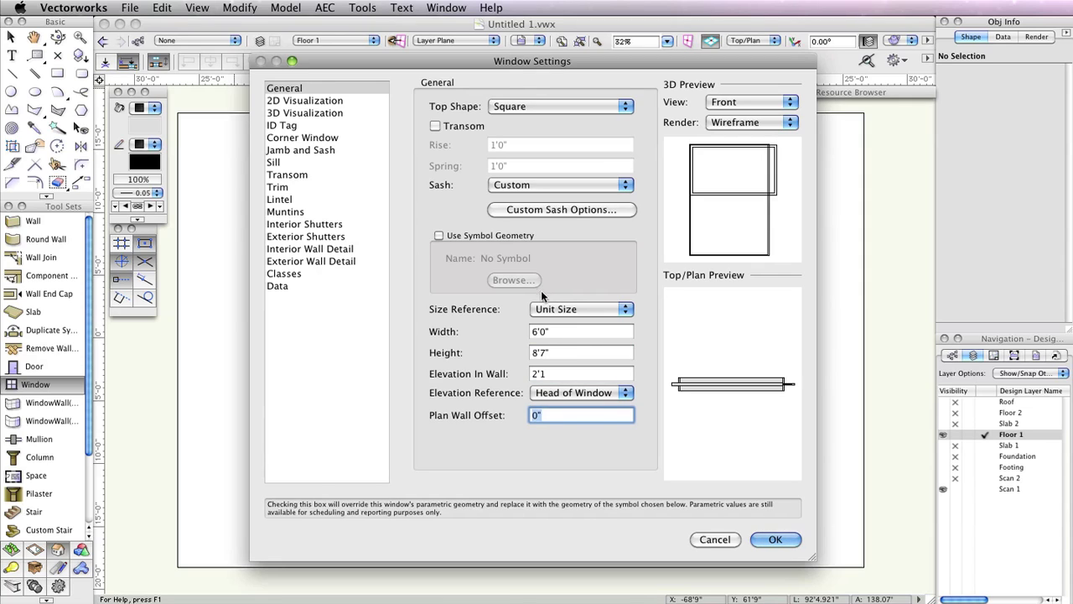
pyautogui.click(568, 400)
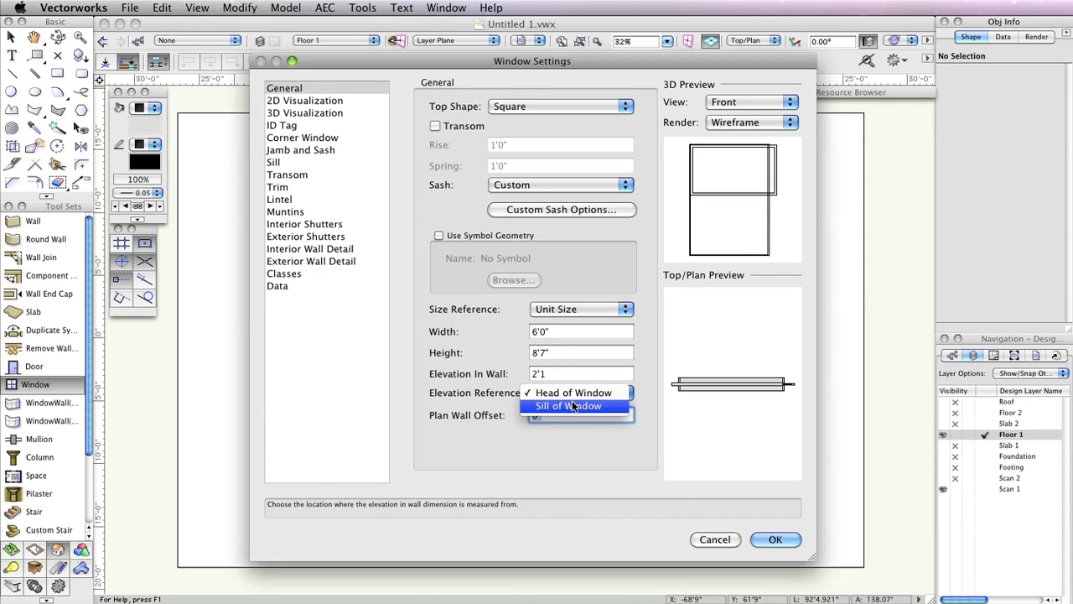
pyautogui.click(571, 405)
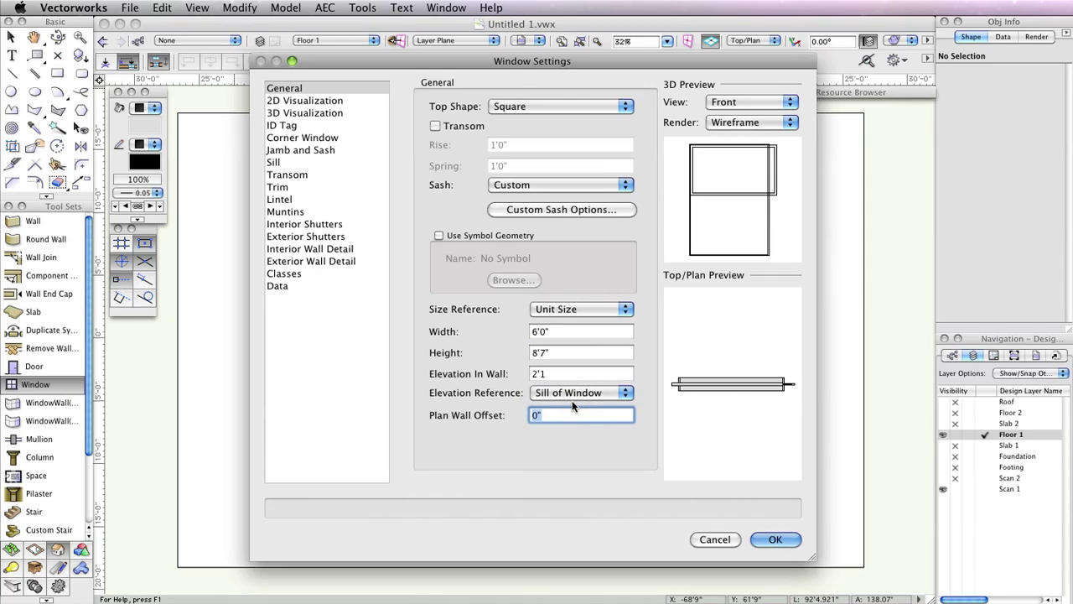
# Keep the Custom sash operation, configure it with 2 rows and 1 column, and accept the window settings
pyautogui.click(596, 186)
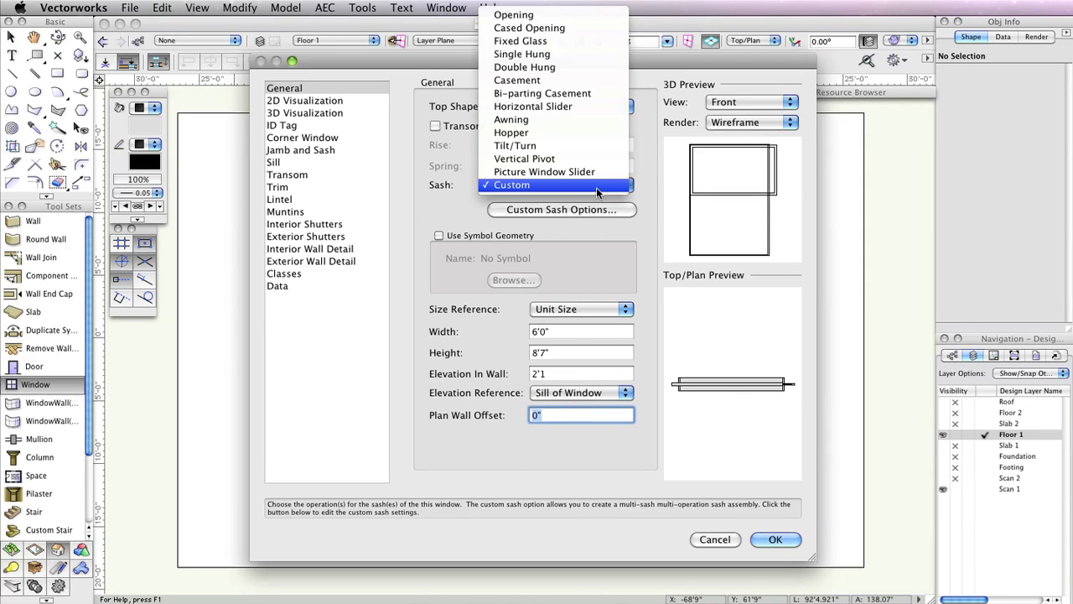
pyautogui.click(596, 187)
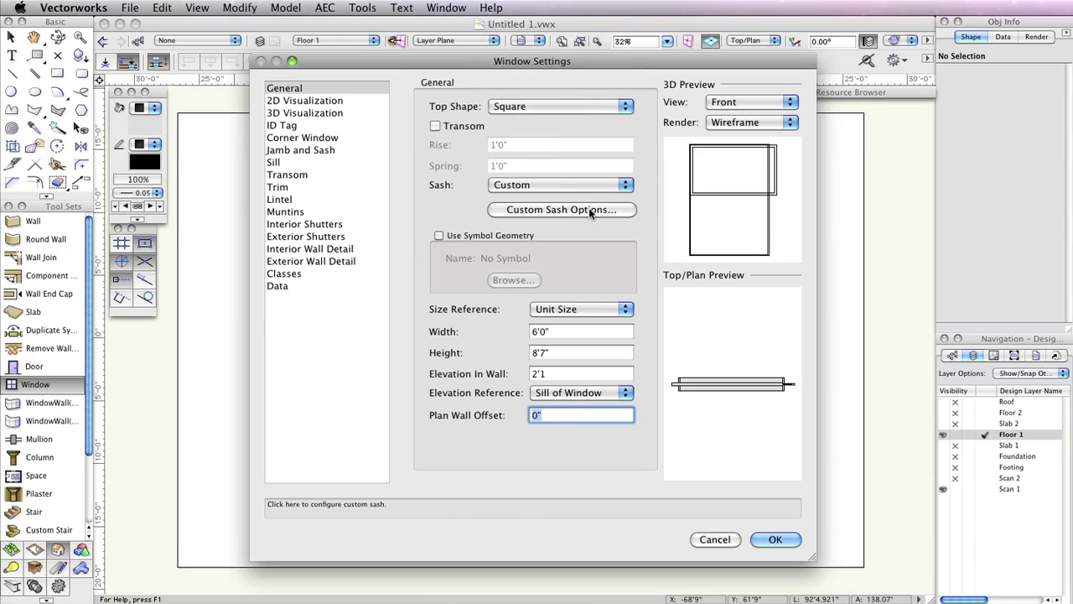
pyautogui.click(589, 211)
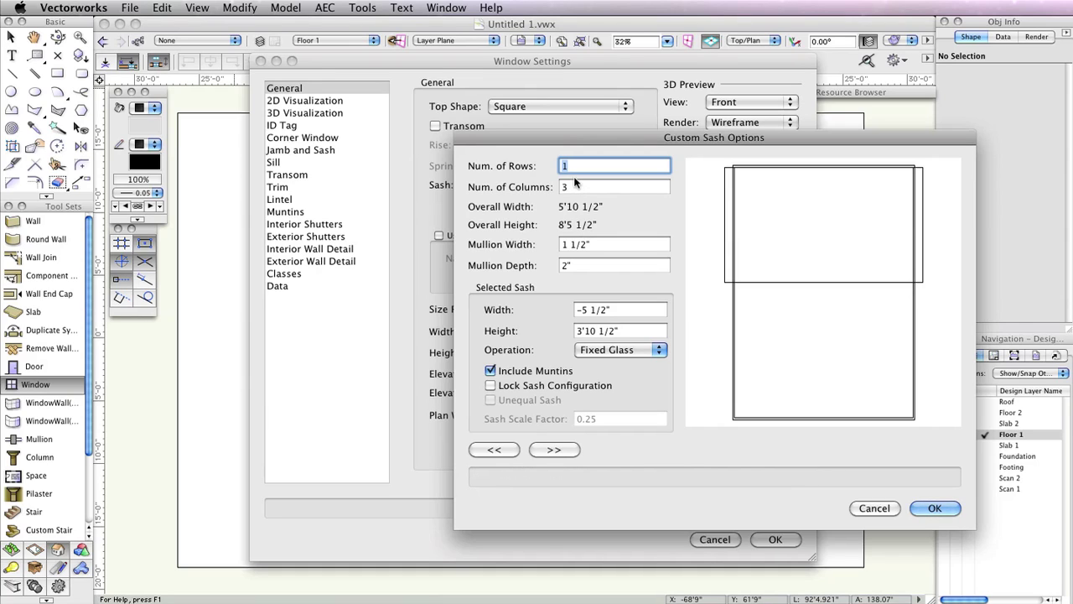
pyautogui.write('2')
pyautogui.press('Tab')
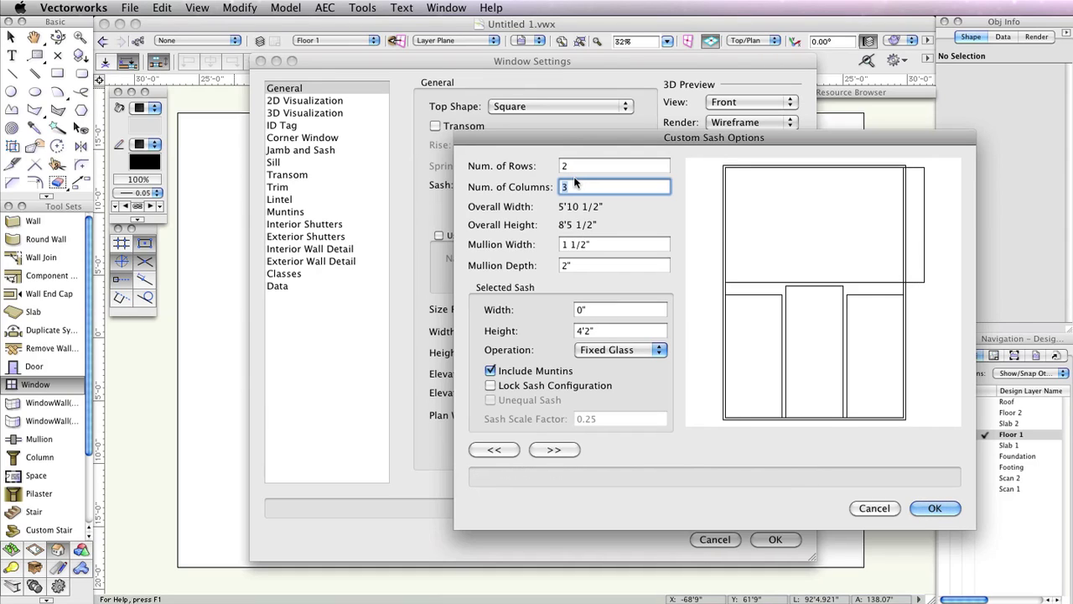
pyautogui.write('1')
pyautogui.press('Tab')
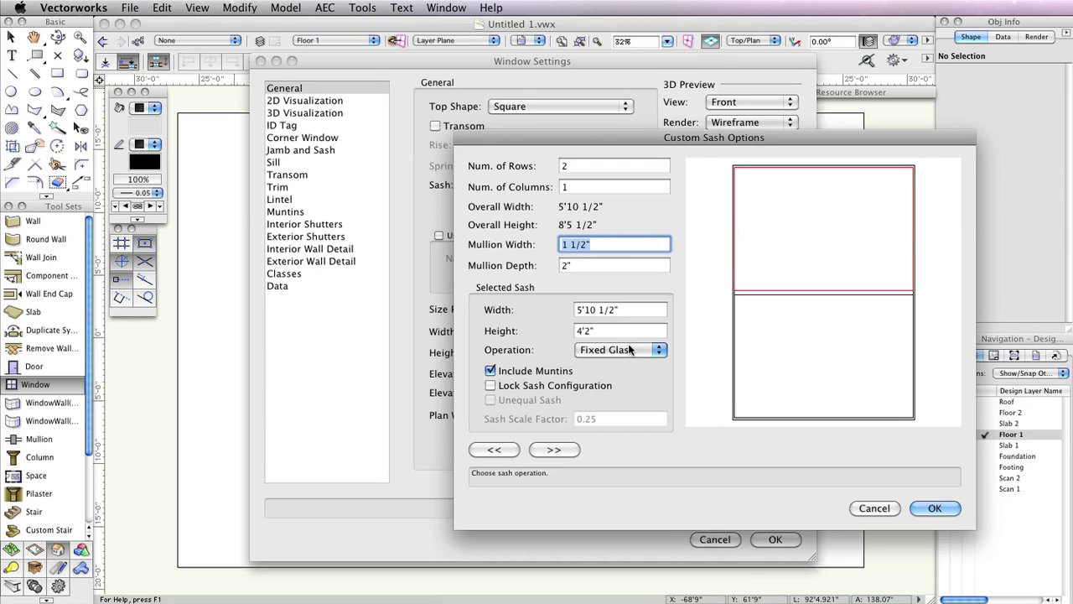
pyautogui.click(557, 451)
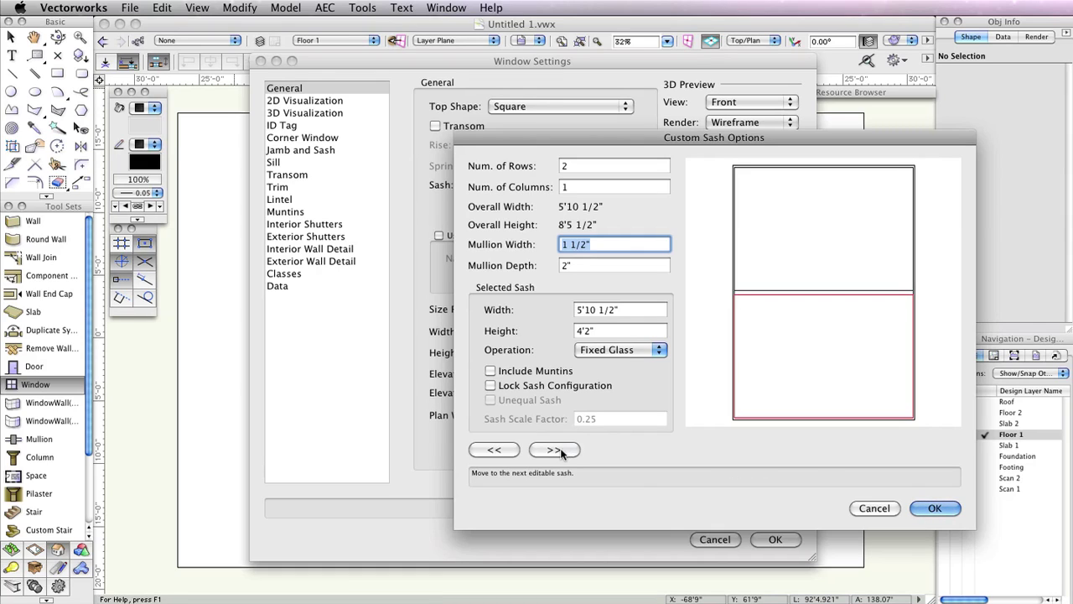
pyautogui.click(937, 510)
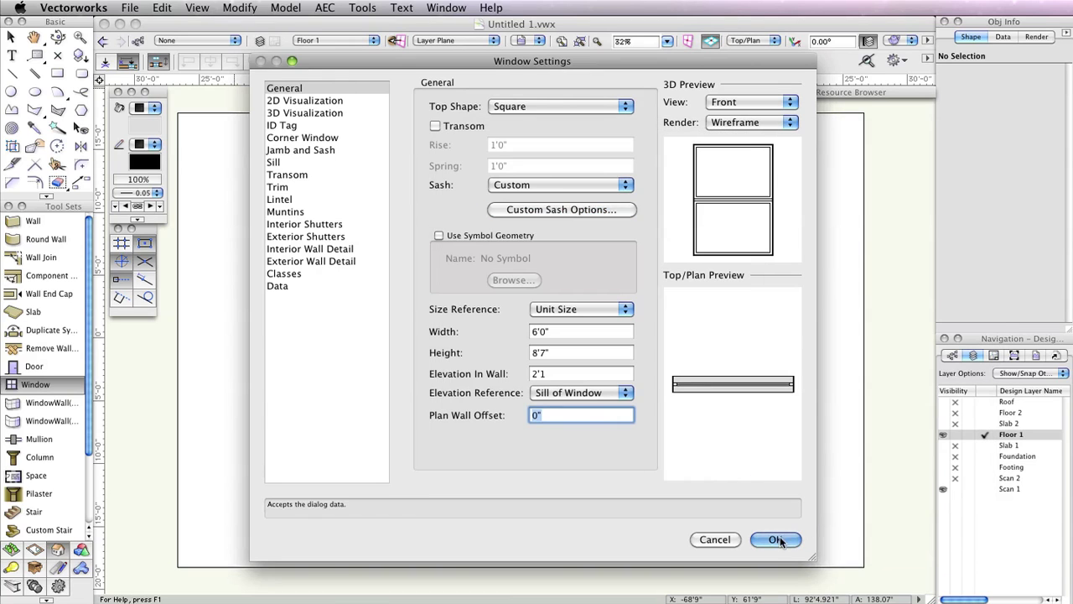
pyautogui.click(775, 538)
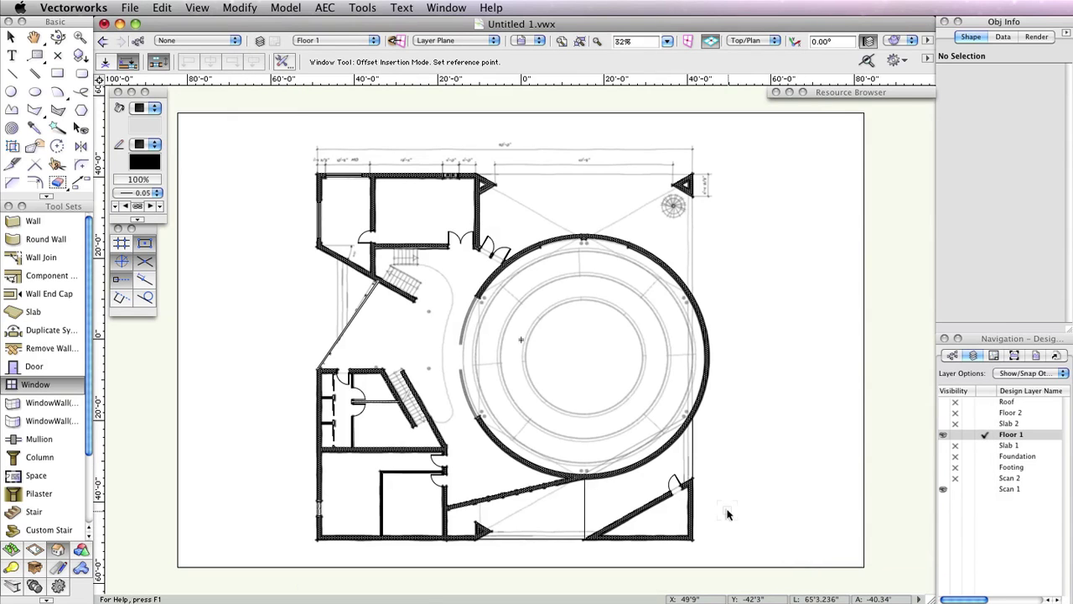
# Insert the window into the slanted wall below the round room, with its insertion point offset 7" from the wall's western end
pyautogui.scroll(5, 496, 511)
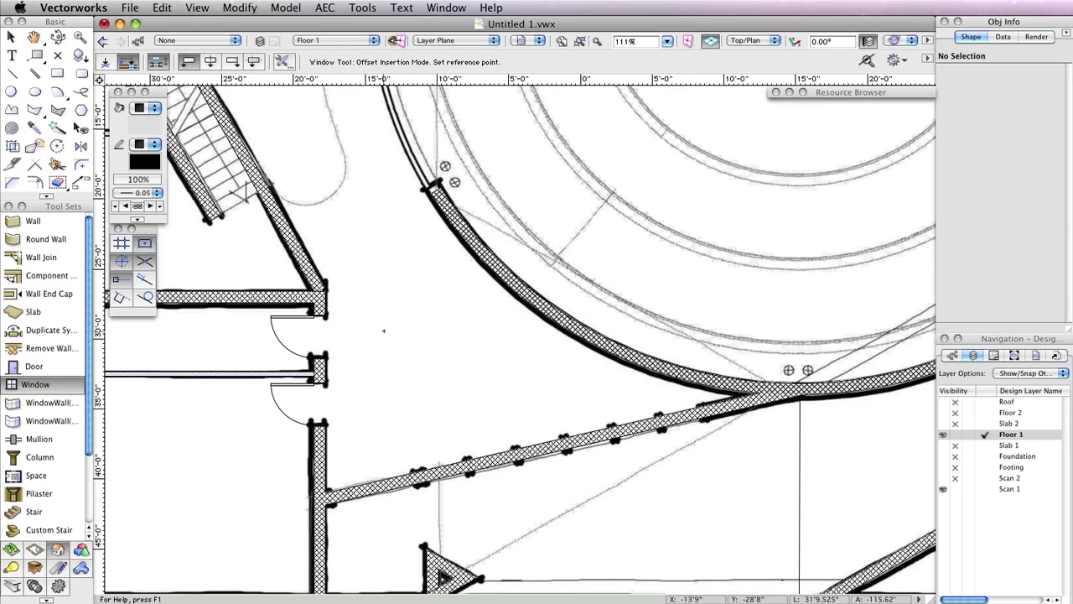
pyautogui.click(325, 497)
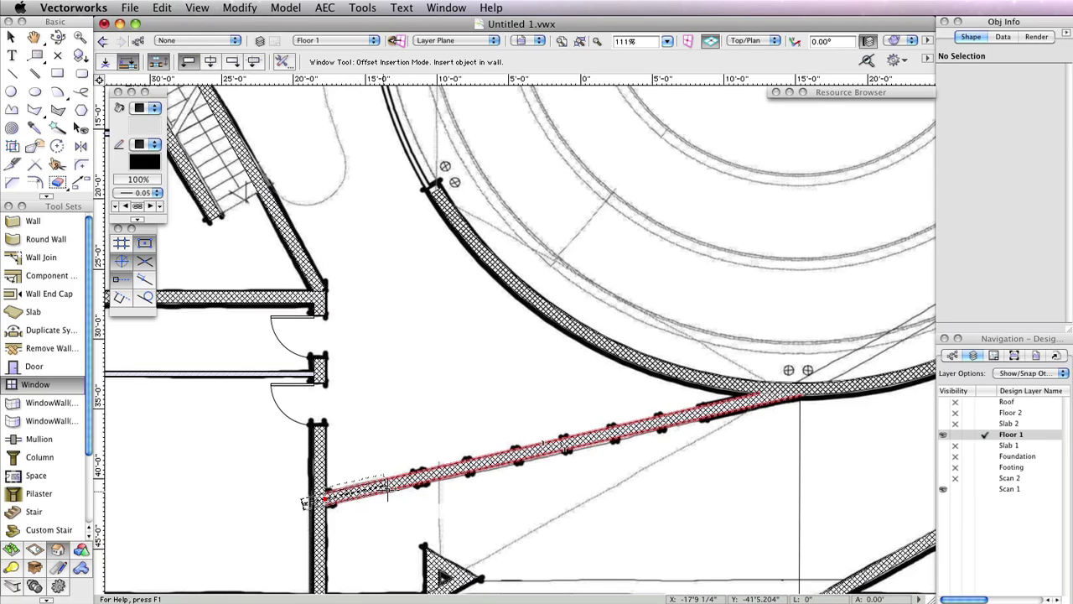
pyautogui.click(507, 461)
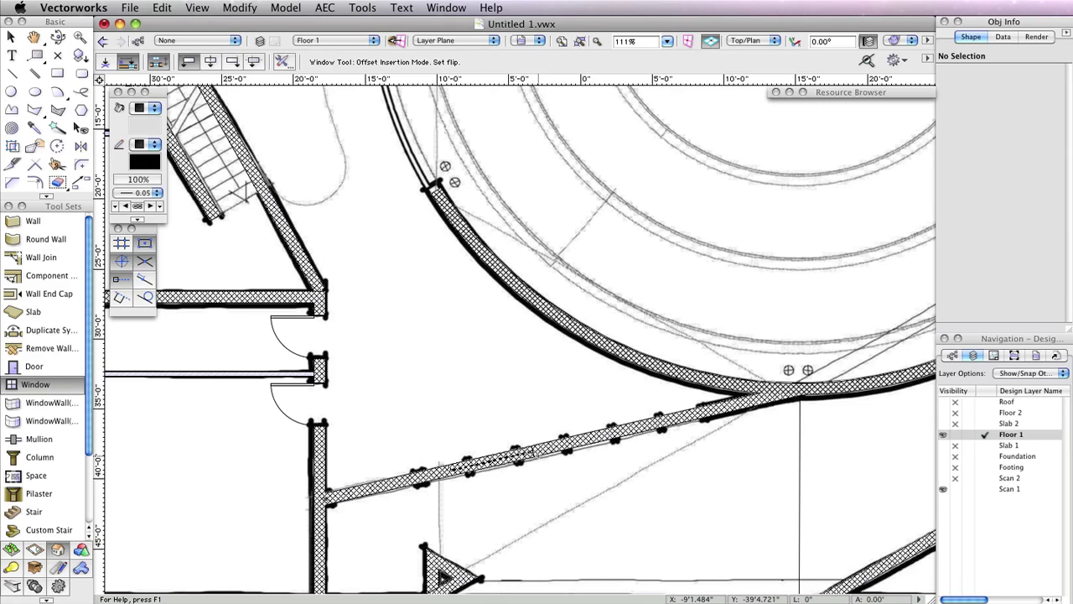
pyautogui.click(539, 459)
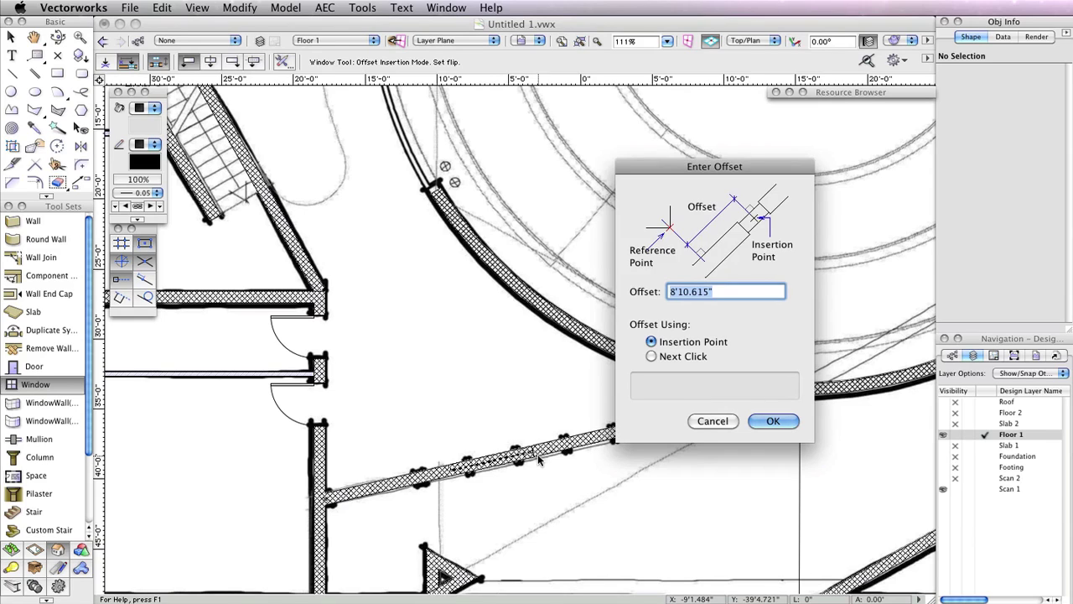
pyautogui.write('7')
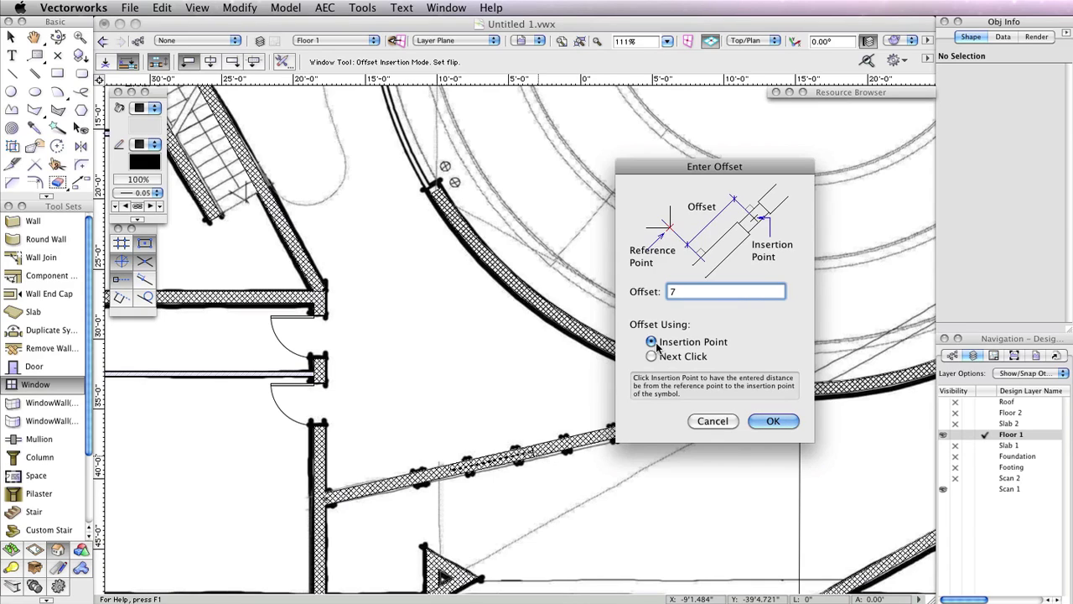
pyautogui.click(771, 423)
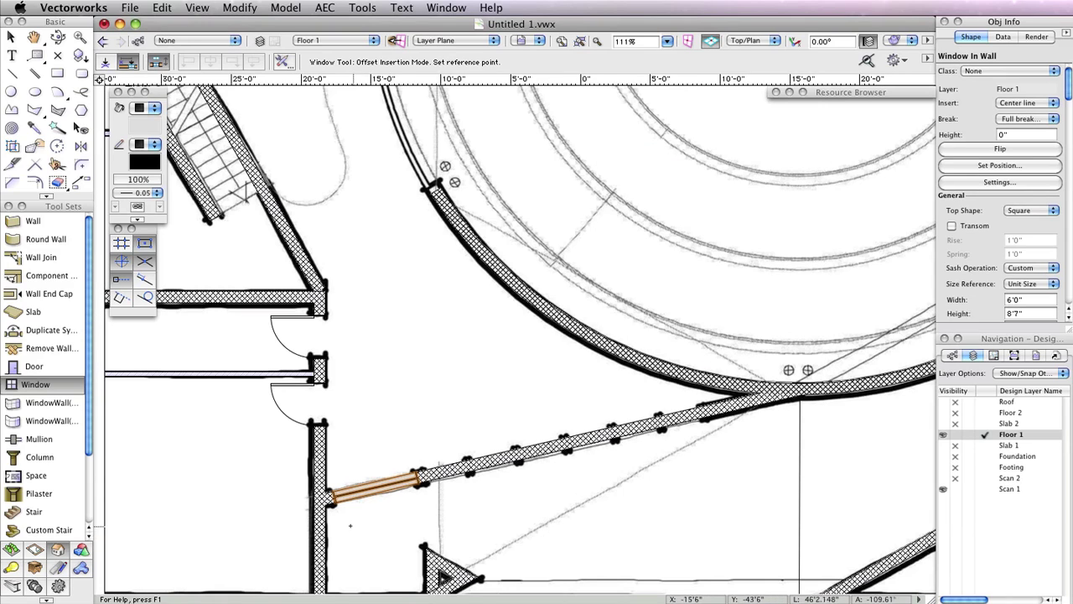
# Change the sash operation in the Window tool's settings to Casement
pyautogui.scroll(2, 404, 535)
pyautogui.moveTo(404, 535); pyautogui.dragTo(354, 391, button='middle')
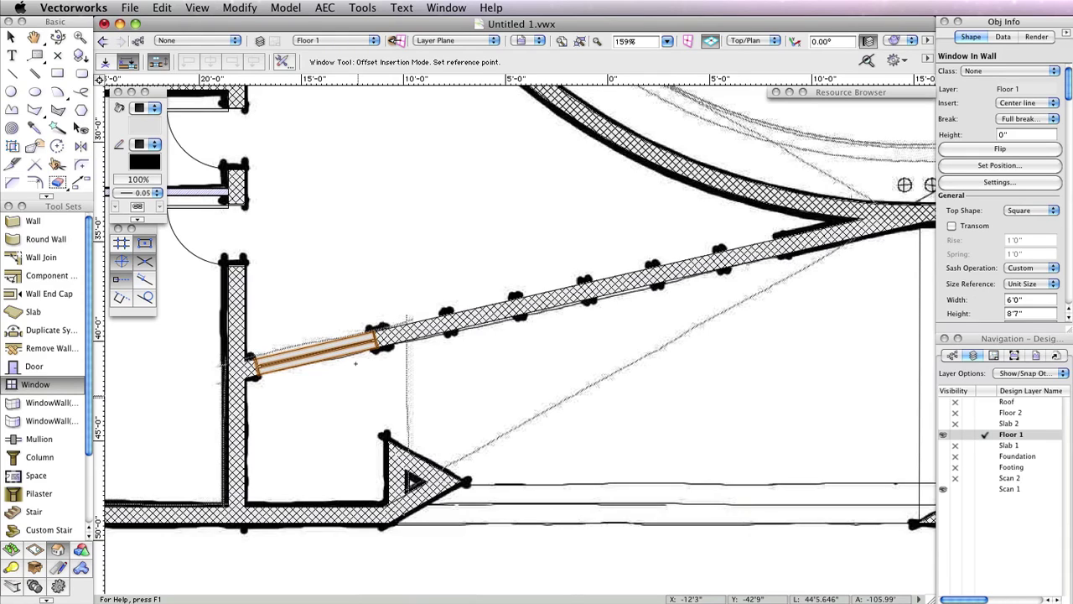
pyautogui.click(283, 61)
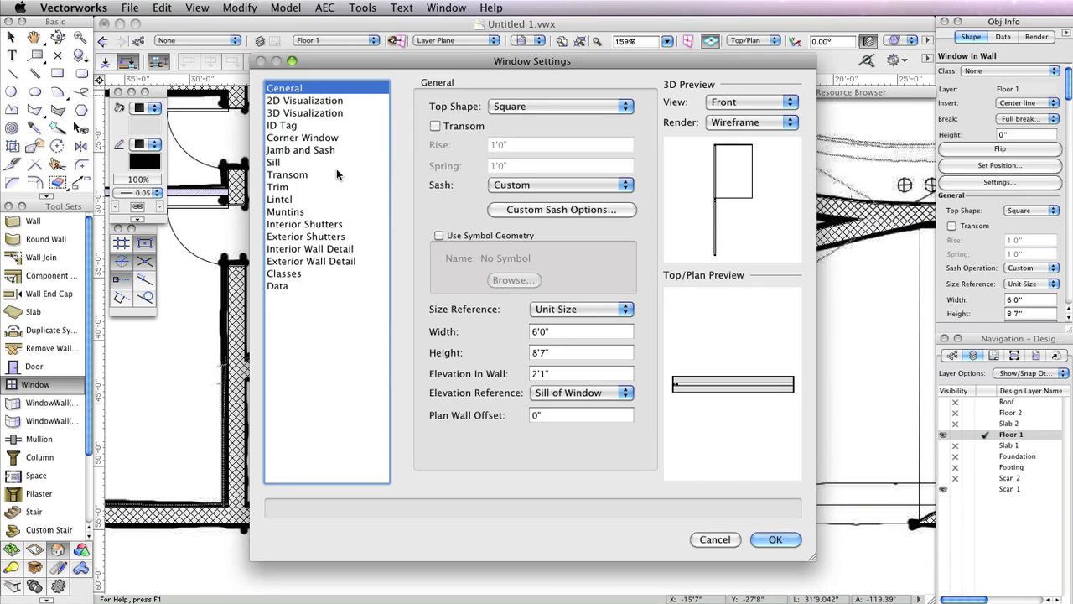
pyautogui.click(554, 185)
pyautogui.click(529, 80)
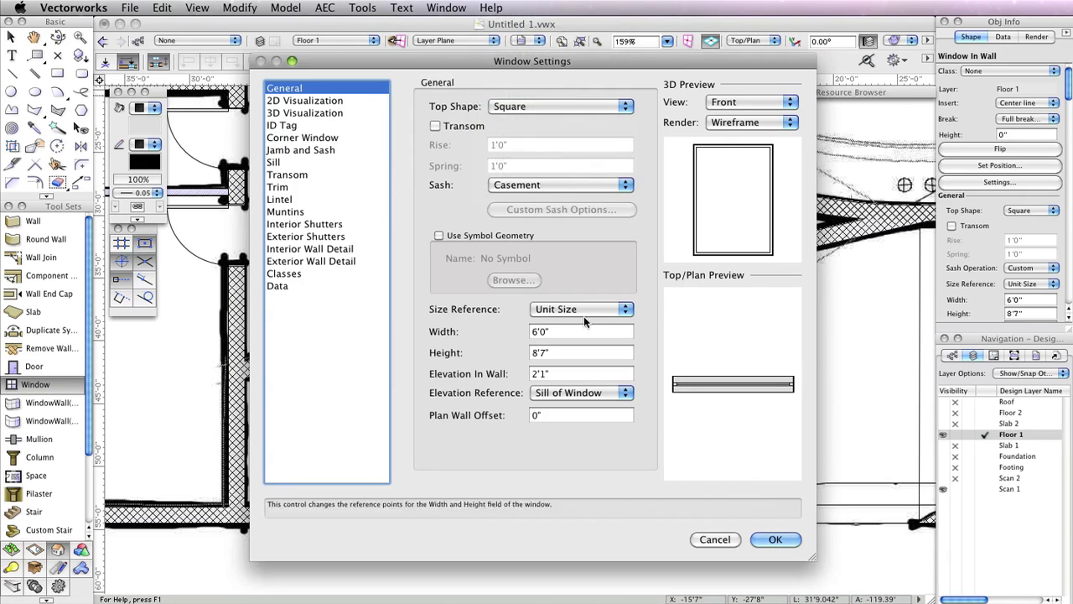
# Set the casement window's width to 36", height to 84" and elevation in wall to 1", and accept the settings
pyautogui.tripleClick(569, 331)
pyautogui.write('36')
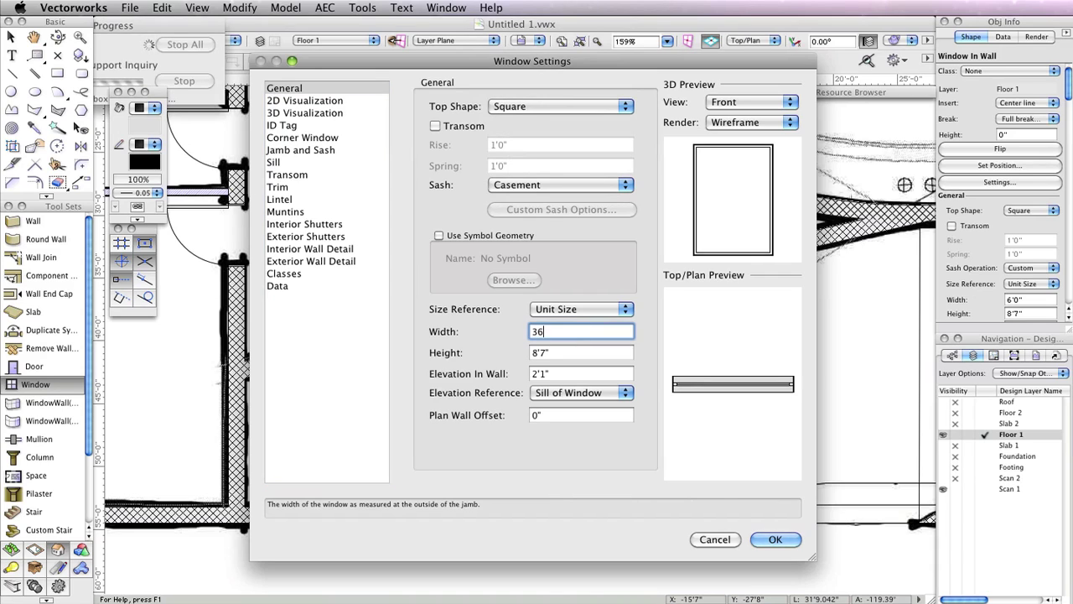
pyautogui.press('Tab')
pyautogui.write('84')
pyautogui.press('Tab')
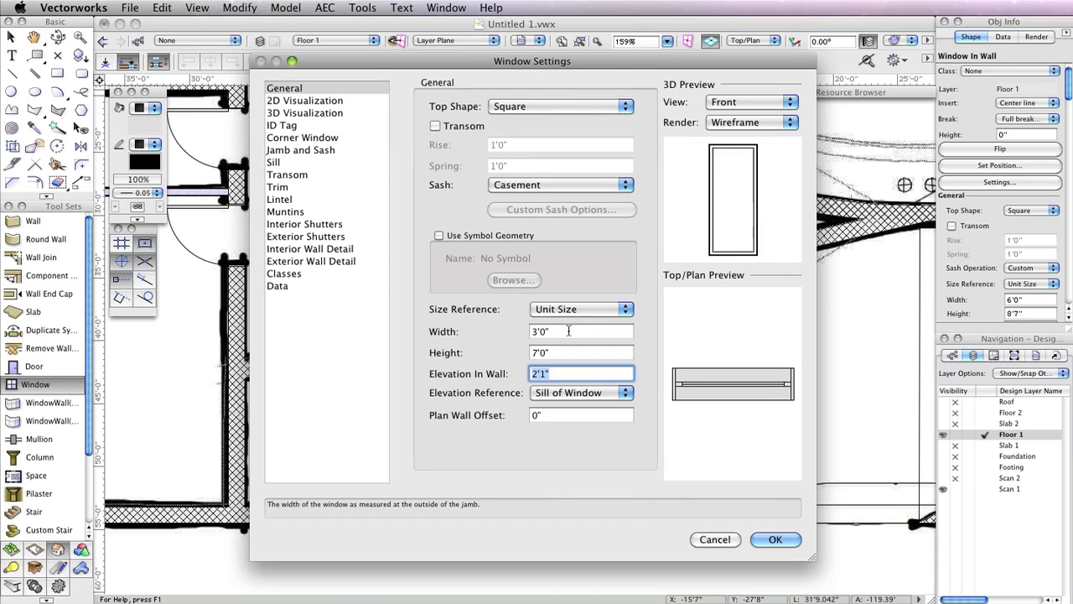
pyautogui.write('1')
pyautogui.press('Tab')
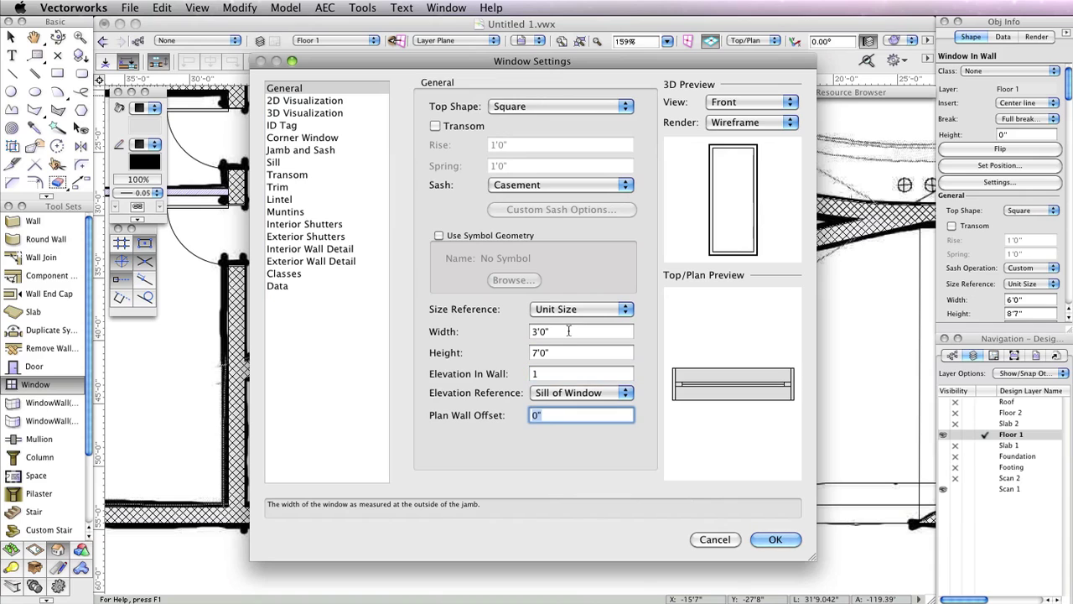
pyautogui.click(763, 539)
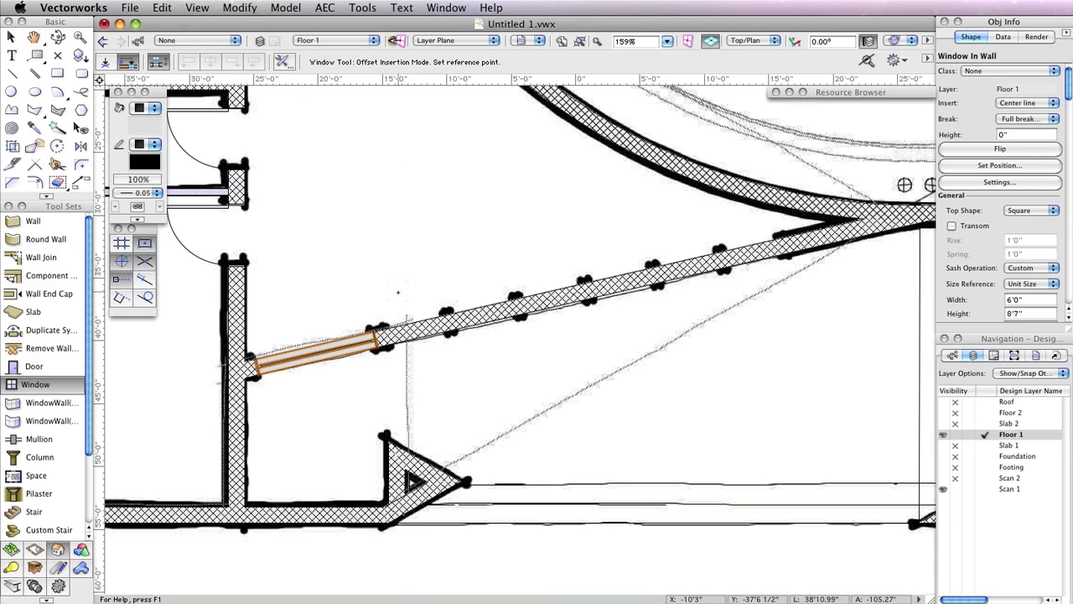
# Insert the casement window into the slanted wall, with its insertion point offset 9" from the custom window's eastern end
pyautogui.scroll(2, 398, 295)
pyautogui.scroll(2, 392, 321)
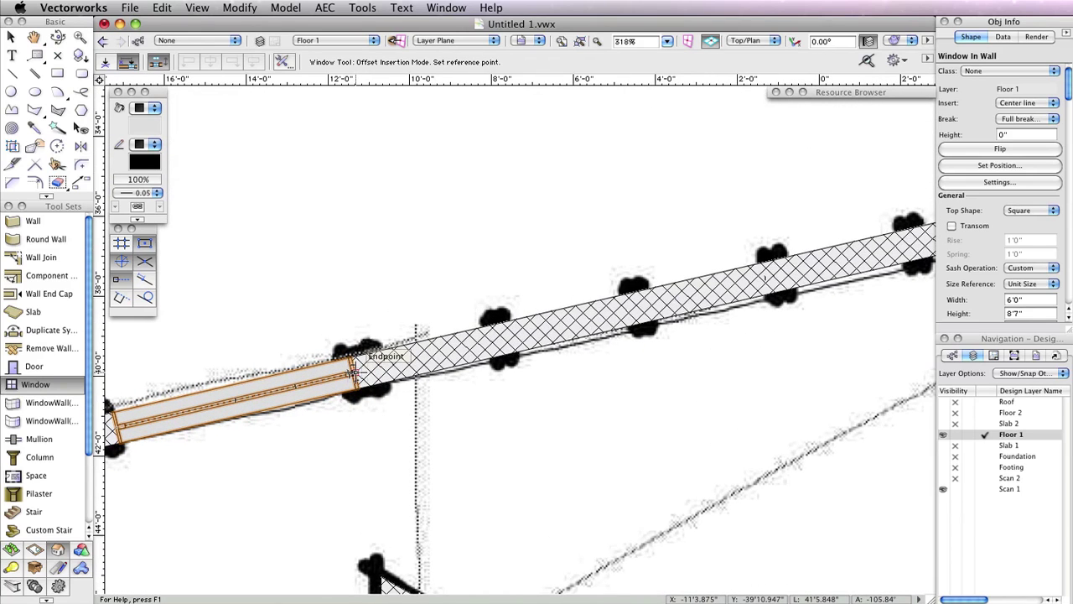
pyautogui.click(352, 369)
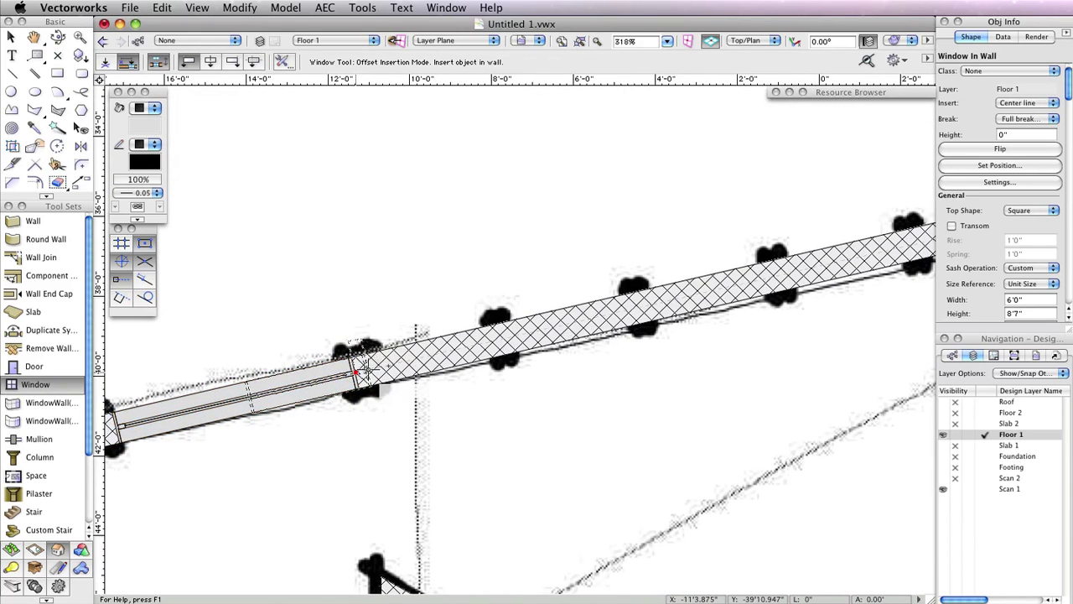
pyautogui.click(666, 299)
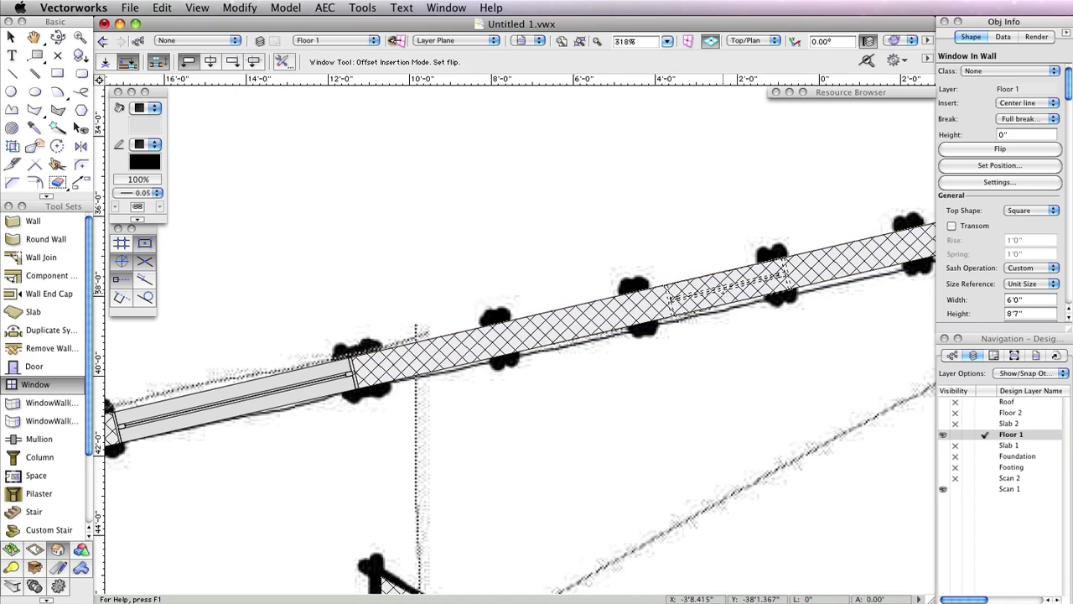
pyautogui.click(730, 338)
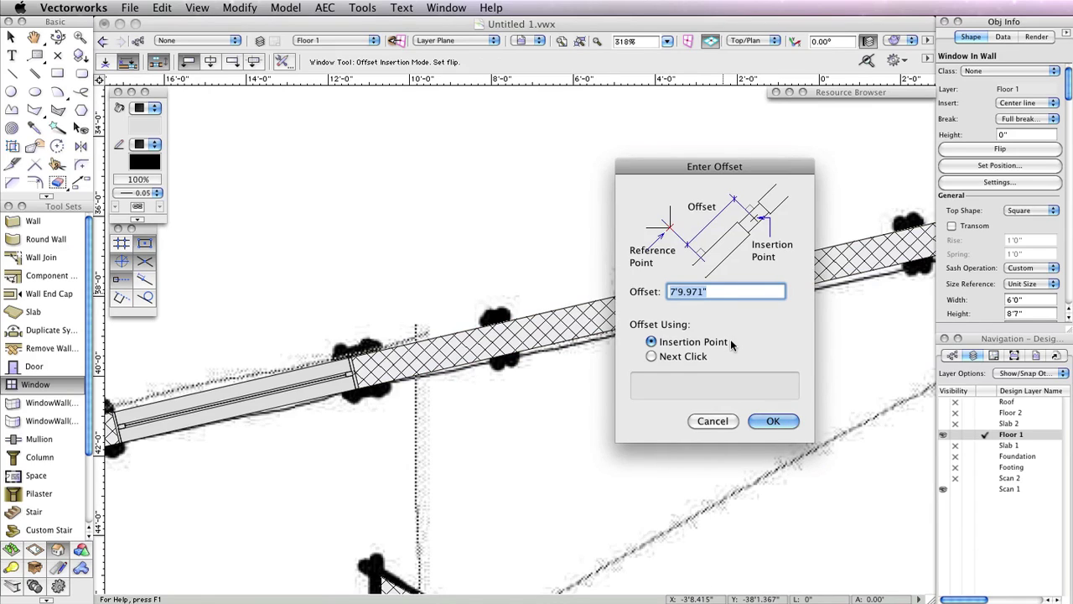
pyautogui.write('9')
pyautogui.moveTo(700, 348)
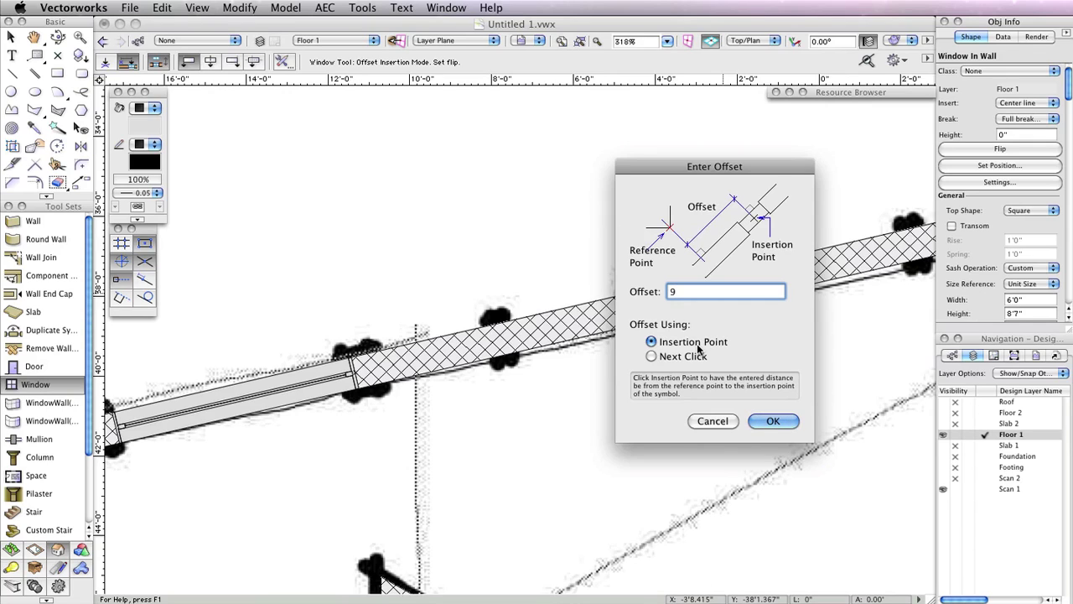
pyautogui.click(767, 422)
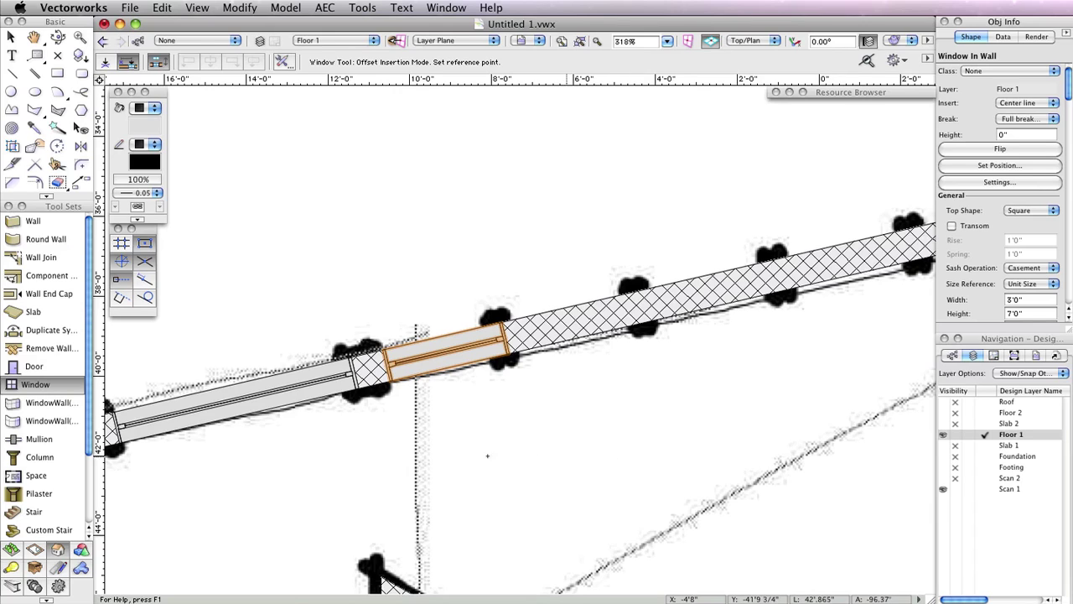
# Set the Door tool's leaf to Glass, accept the settings, and choose offset insertion with left alignment
pyautogui.click(56, 365)
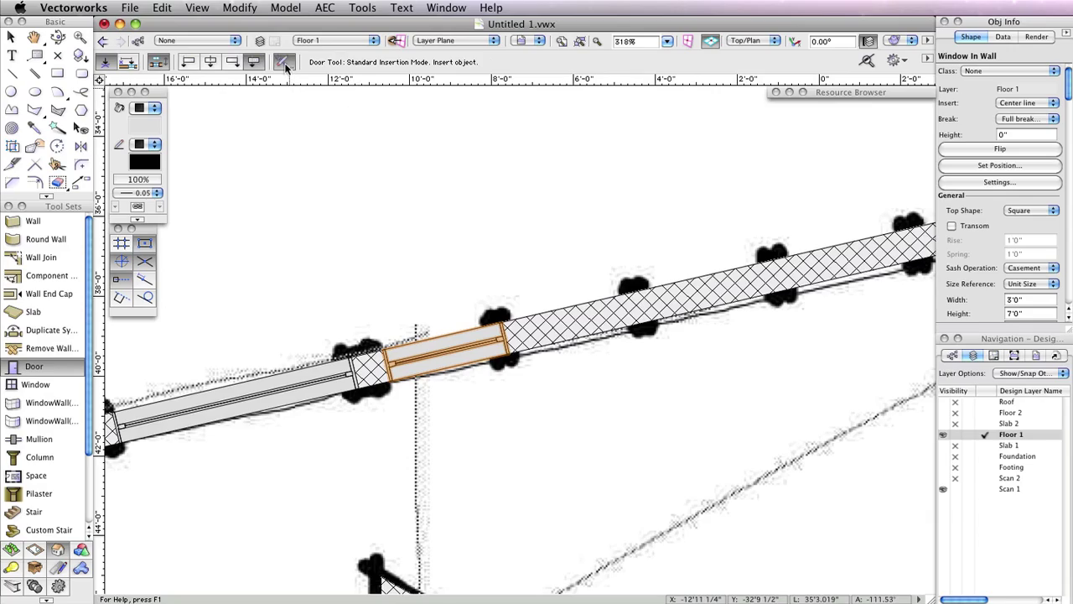
pyautogui.click(284, 64)
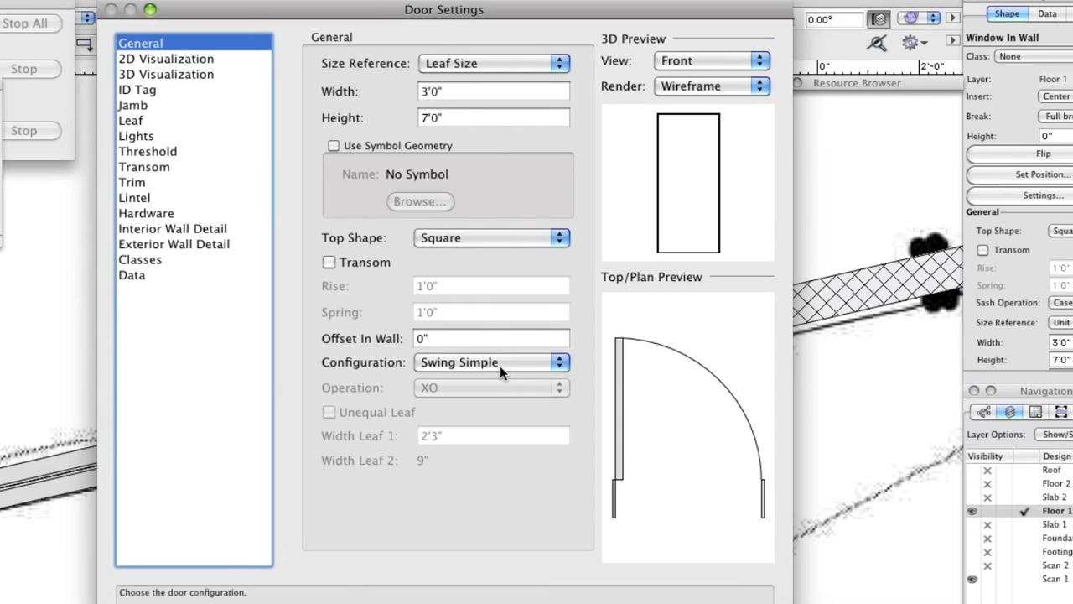
pyautogui.click(142, 105)
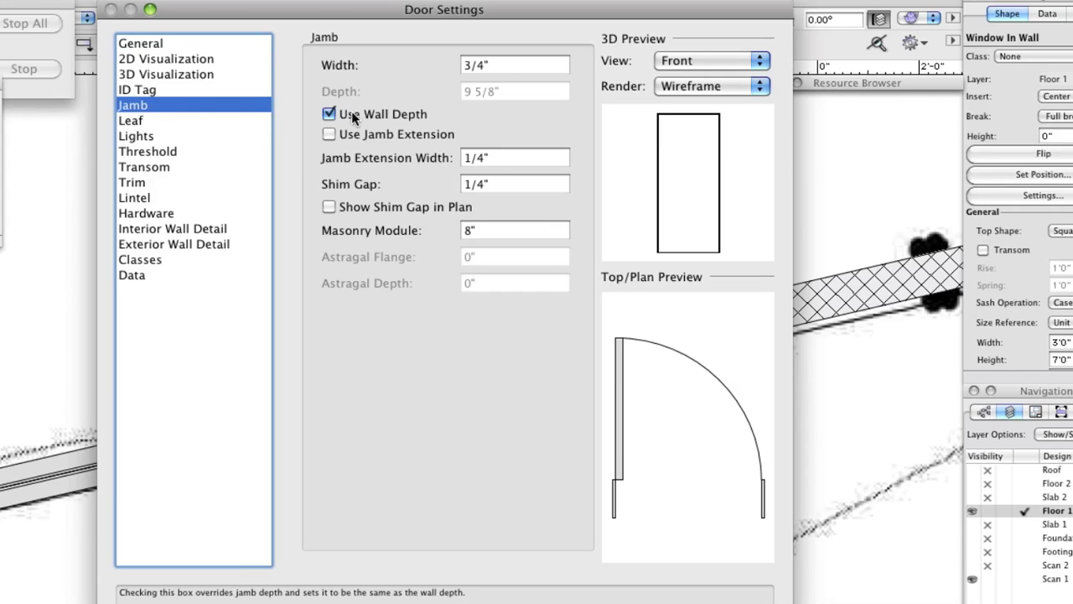
pyautogui.click(154, 120)
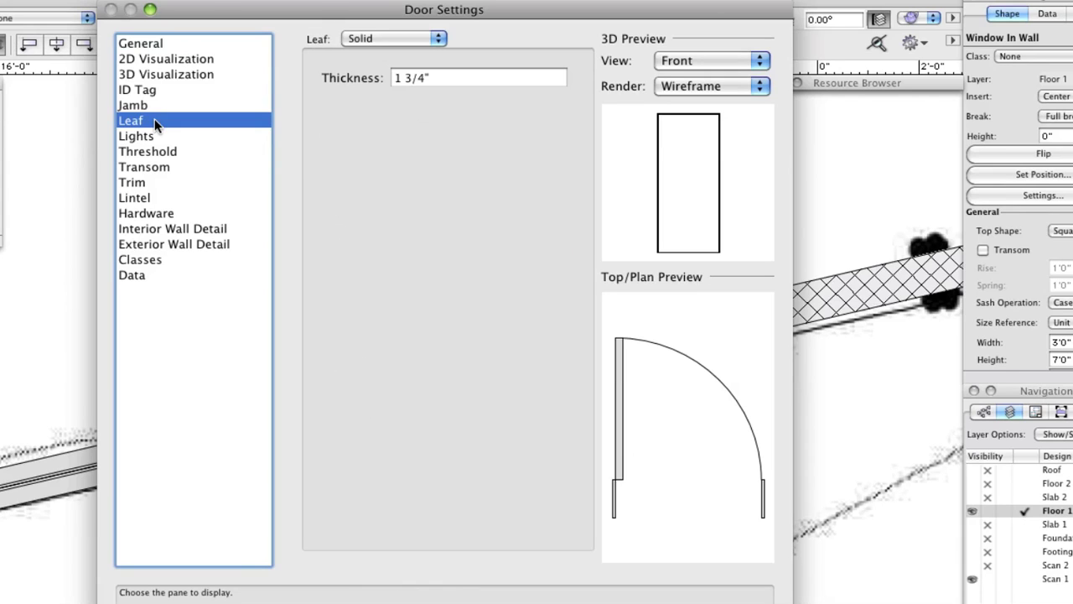
pyautogui.click(373, 38)
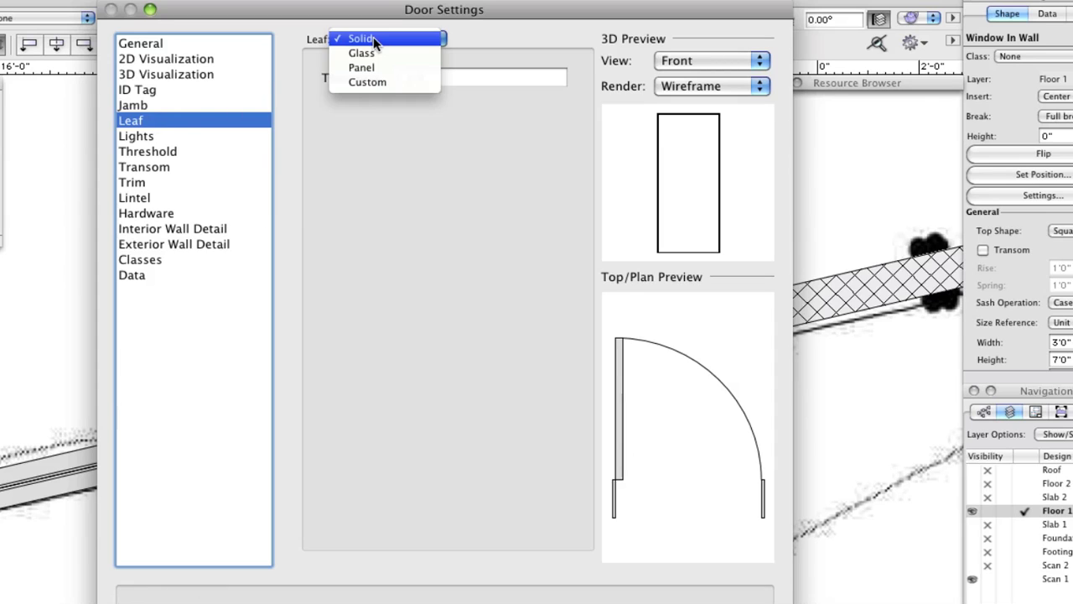
pyautogui.click(376, 52)
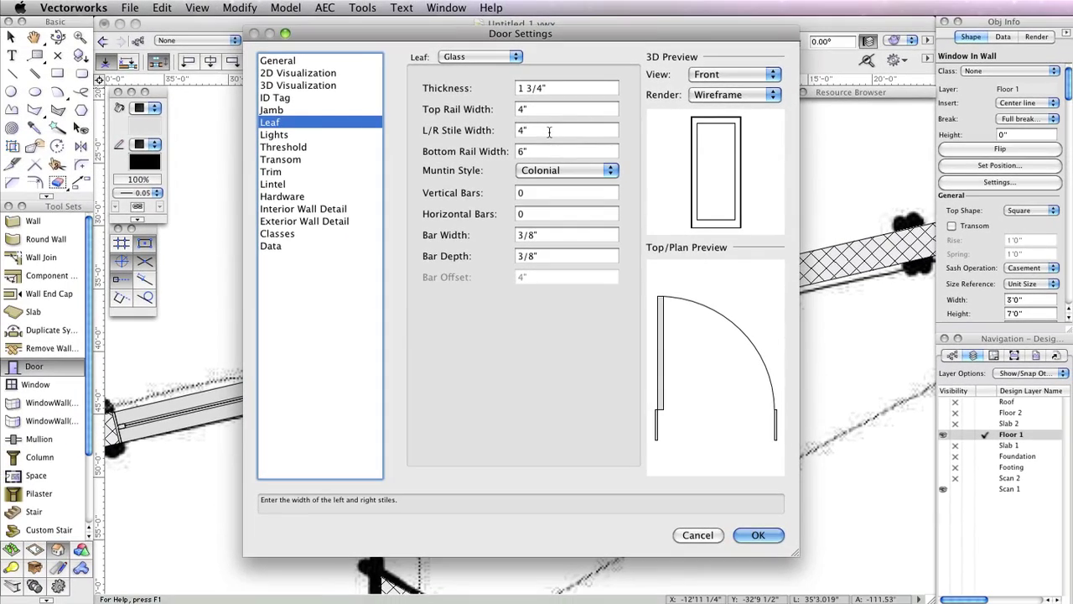
pyautogui.click(757, 534)
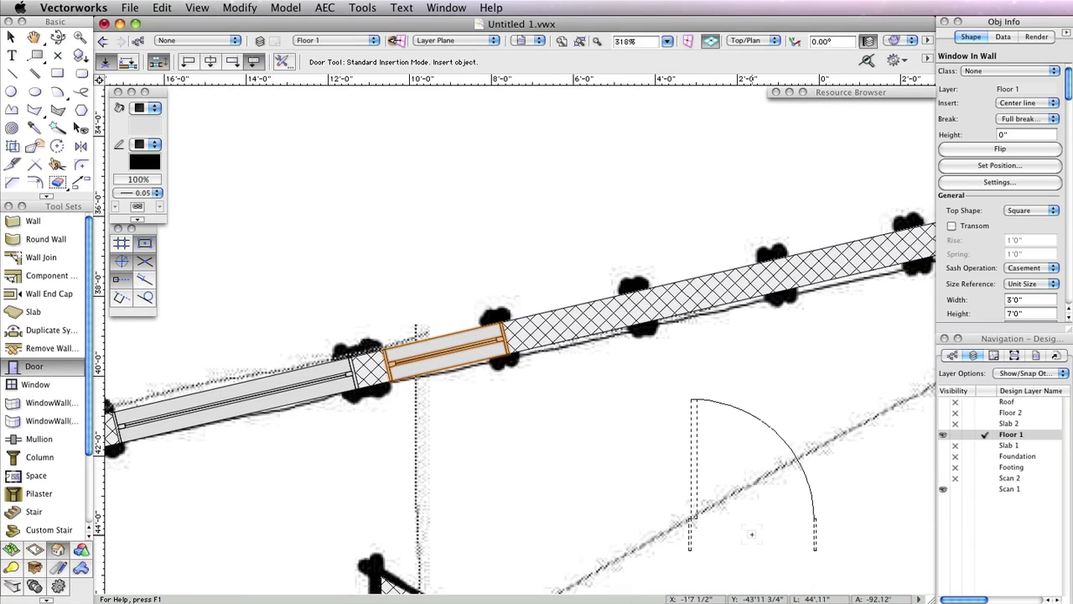
pyautogui.click(197, 64)
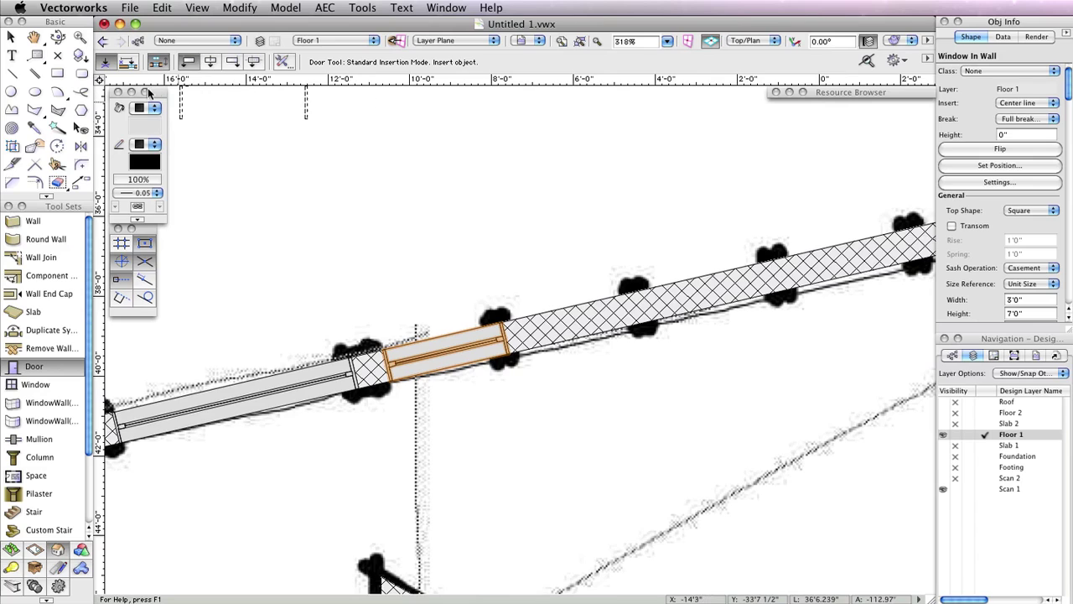
pyautogui.click(127, 62)
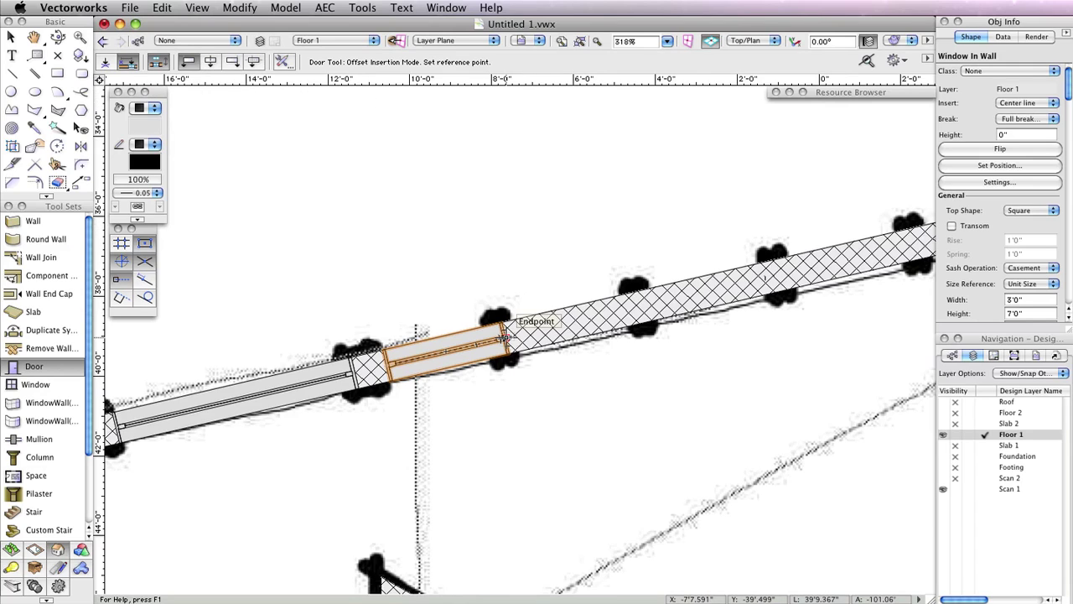
pyautogui.click(503, 337)
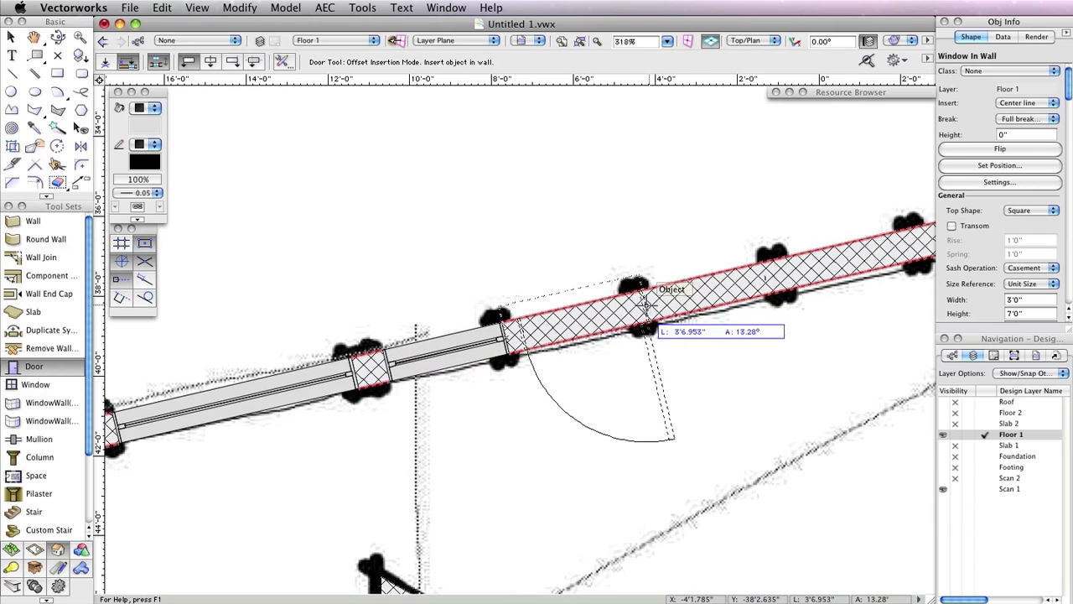
pyautogui.click(661, 316)
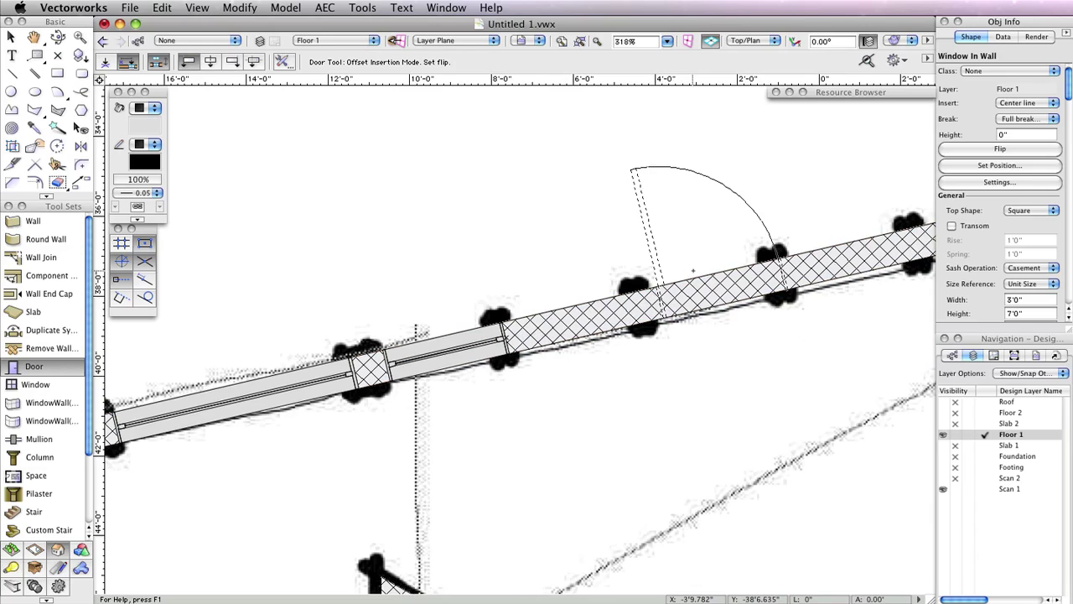
pyautogui.click(681, 261)
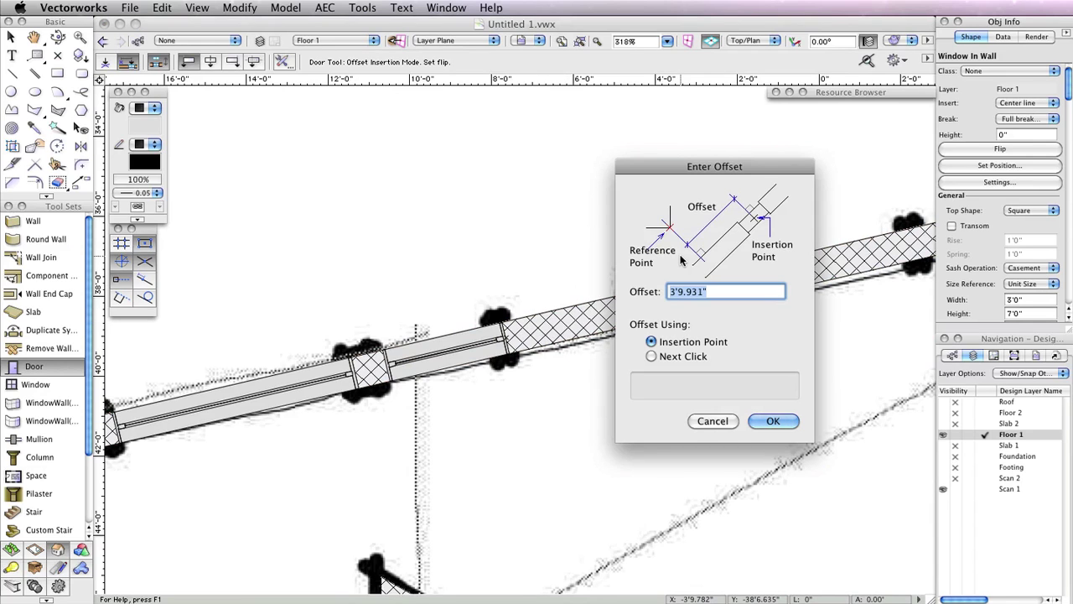
pyautogui.click(716, 420)
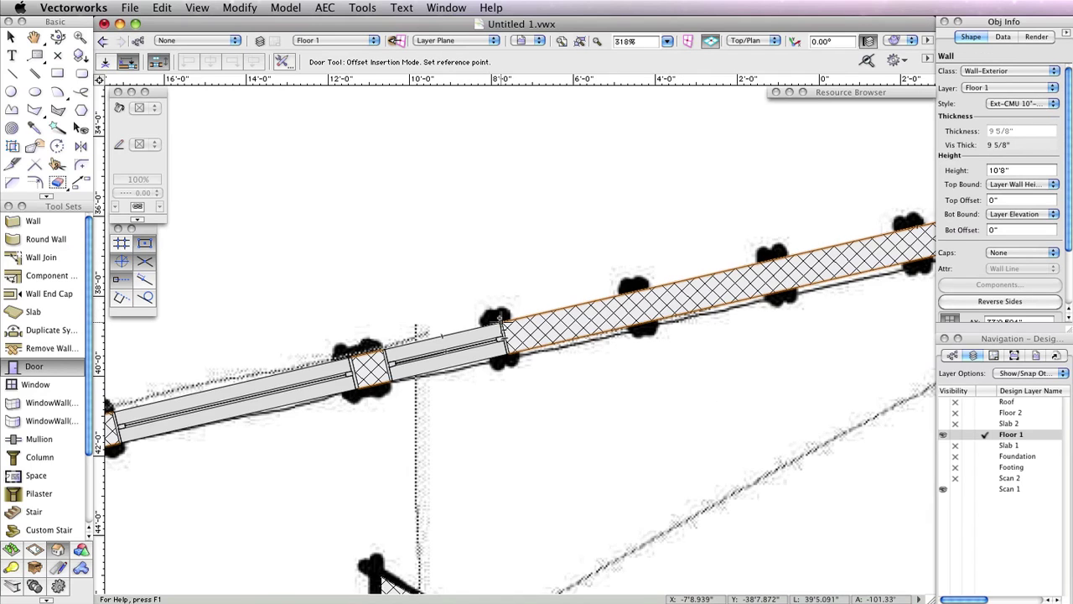
# Insert a glass door into the slanted wall, offset 3" from the casement window's eastern end and swinging out to the south
pyautogui.click(500, 316)
pyautogui.click(633, 304)
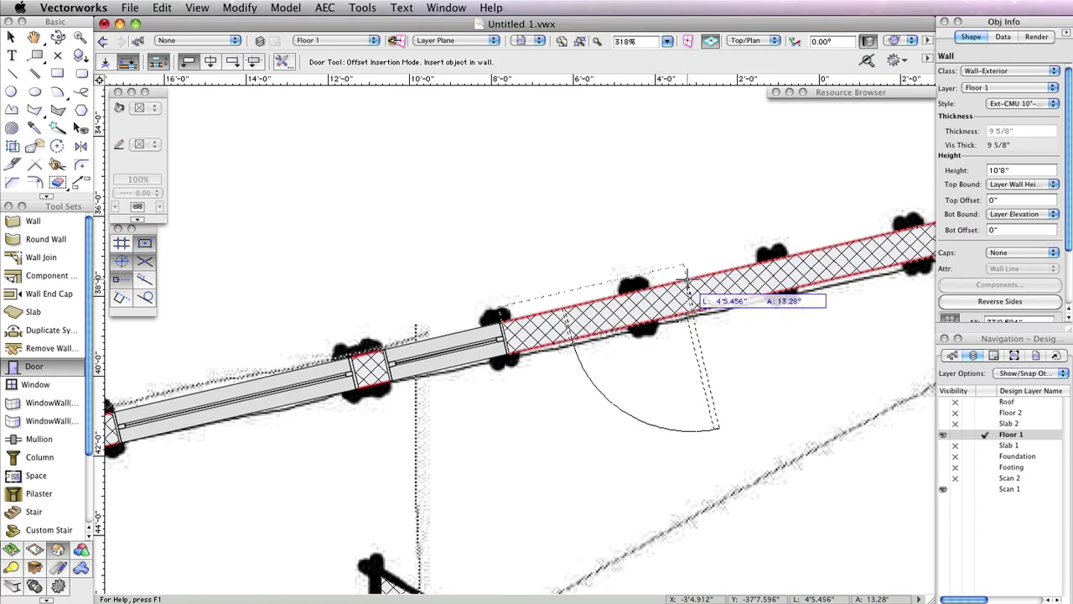
pyautogui.click(728, 355)
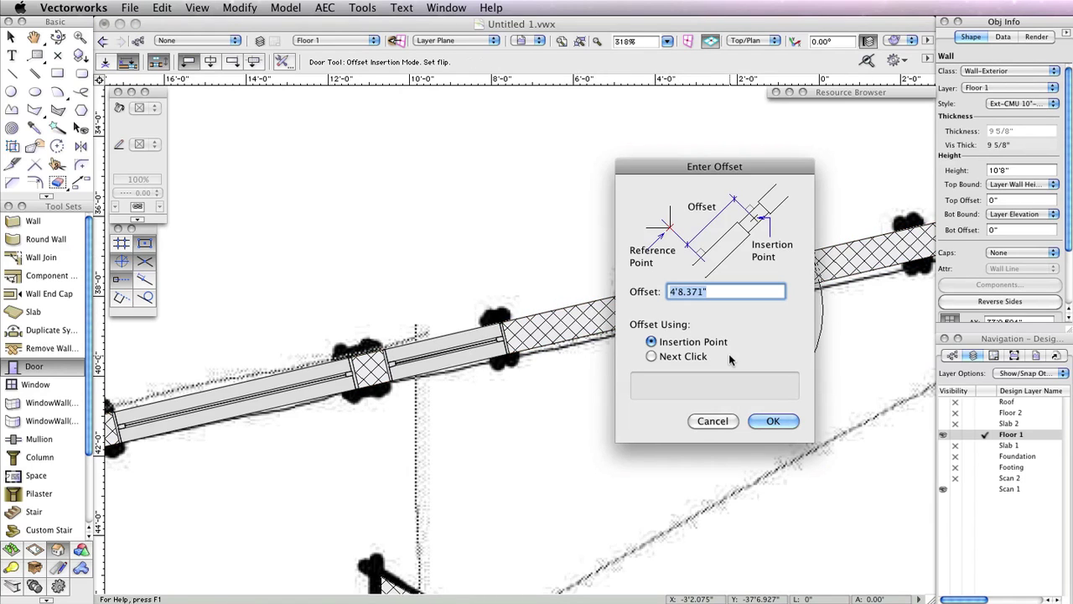
pyautogui.write('3')
pyautogui.click(770, 421)
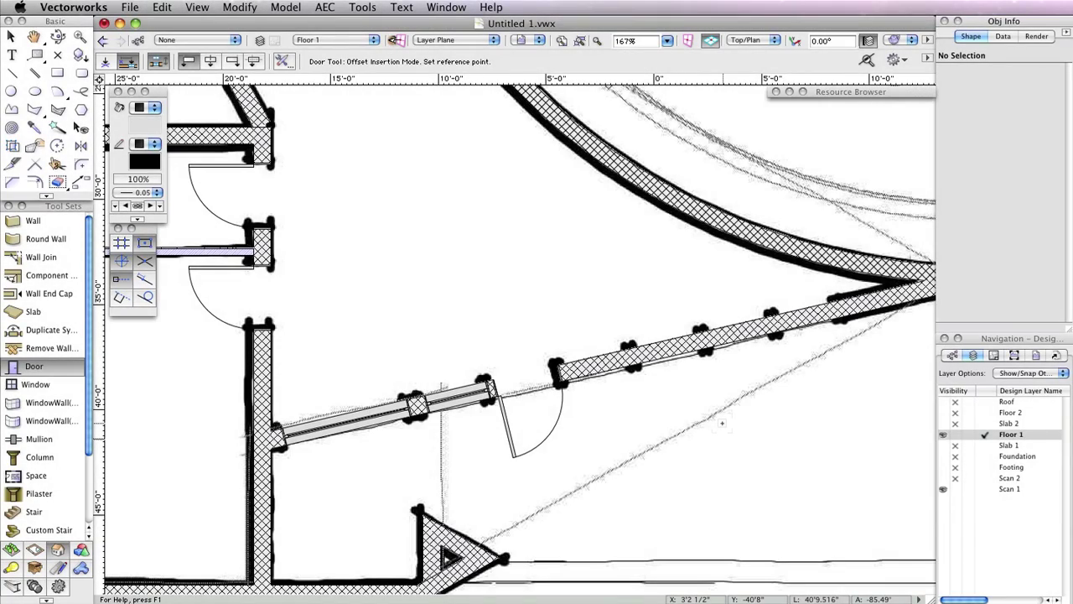
# Insert two more glass doors along the slanted wall, each offset from the previous door's eastern jamb and swinging out to the south
pyautogui.scroll(5, 557, 369)
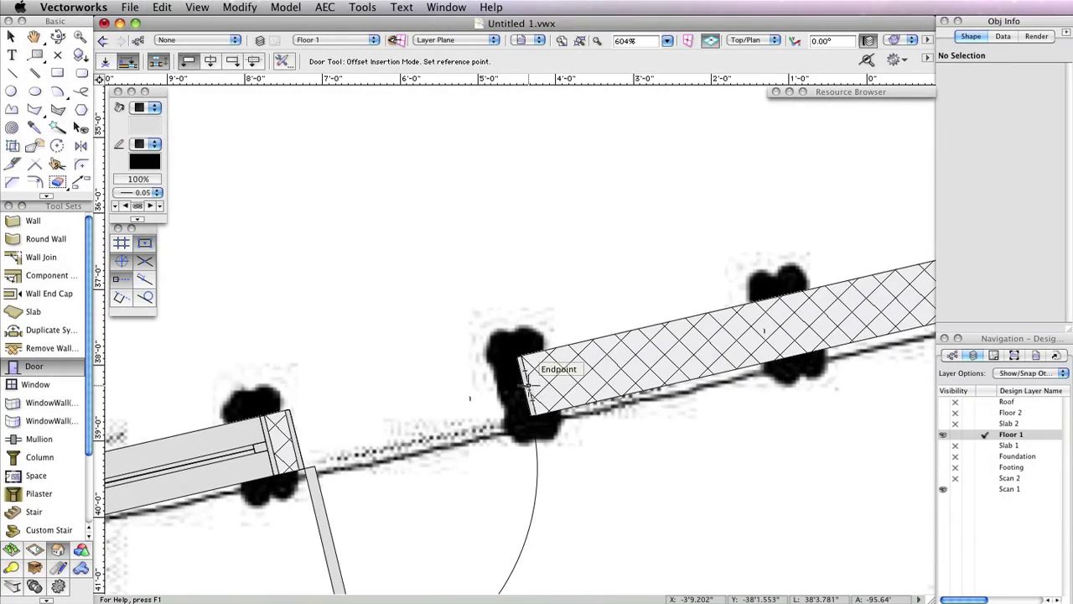
pyautogui.click(526, 381)
pyautogui.scroll(-2, 738, 369)
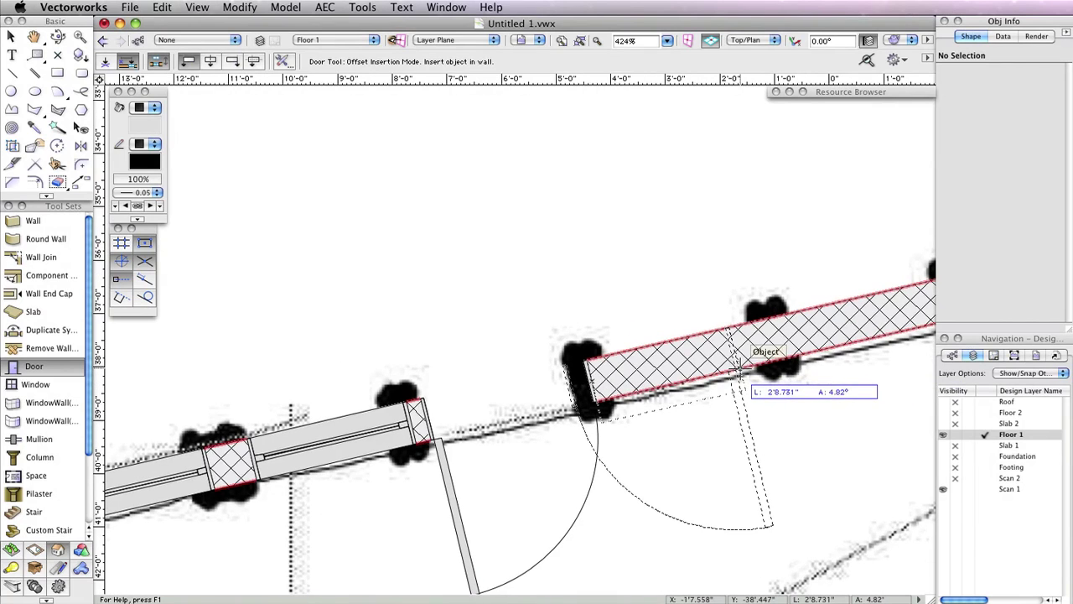
pyautogui.scroll(-1, 738, 369)
pyautogui.hscroll(3, 733, 357)
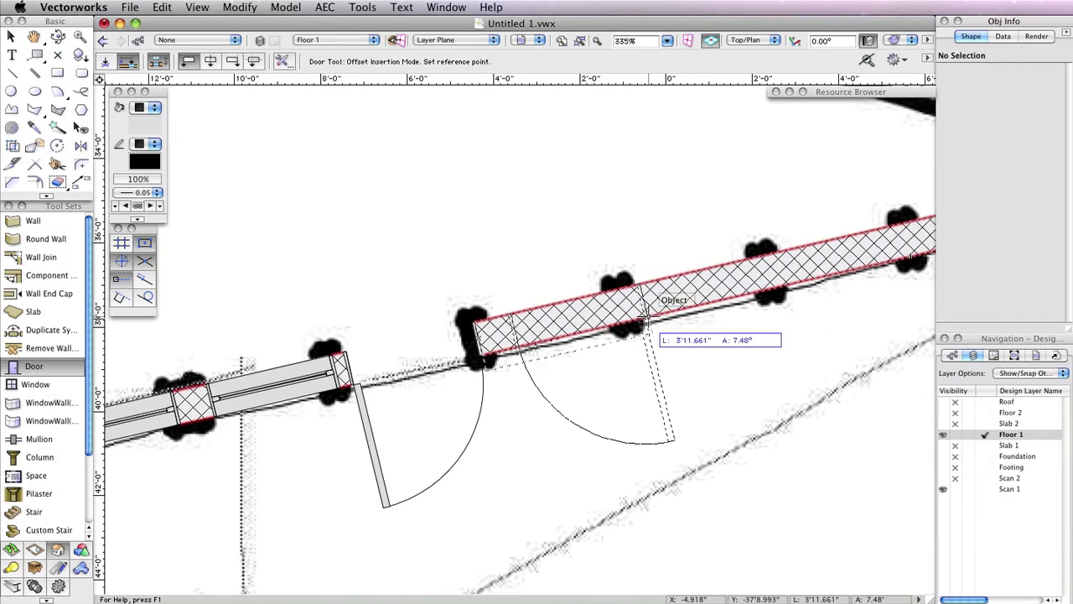
pyautogui.click(650, 244)
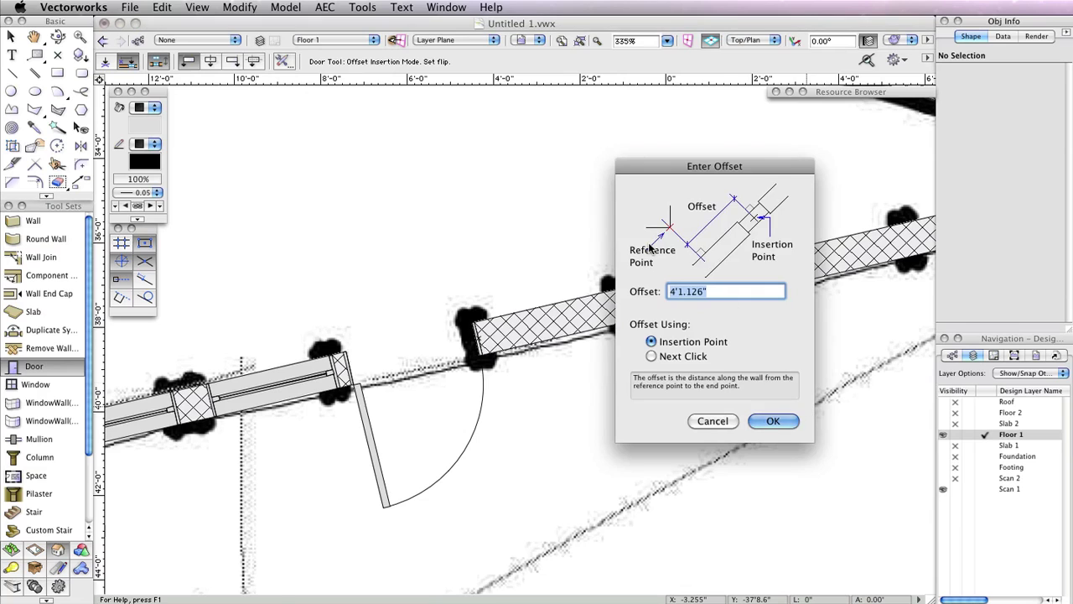
pyautogui.press('Return')
pyautogui.scroll(-1, 754, 360)
pyautogui.moveTo(767, 359); pyautogui.dragTo(739, 356)
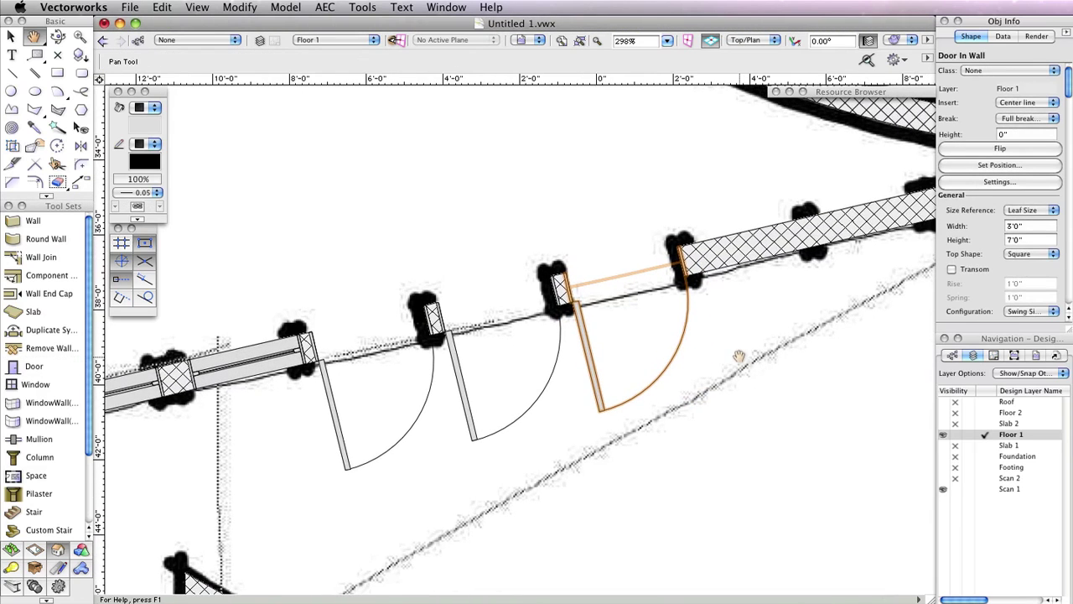
pyautogui.press('space')
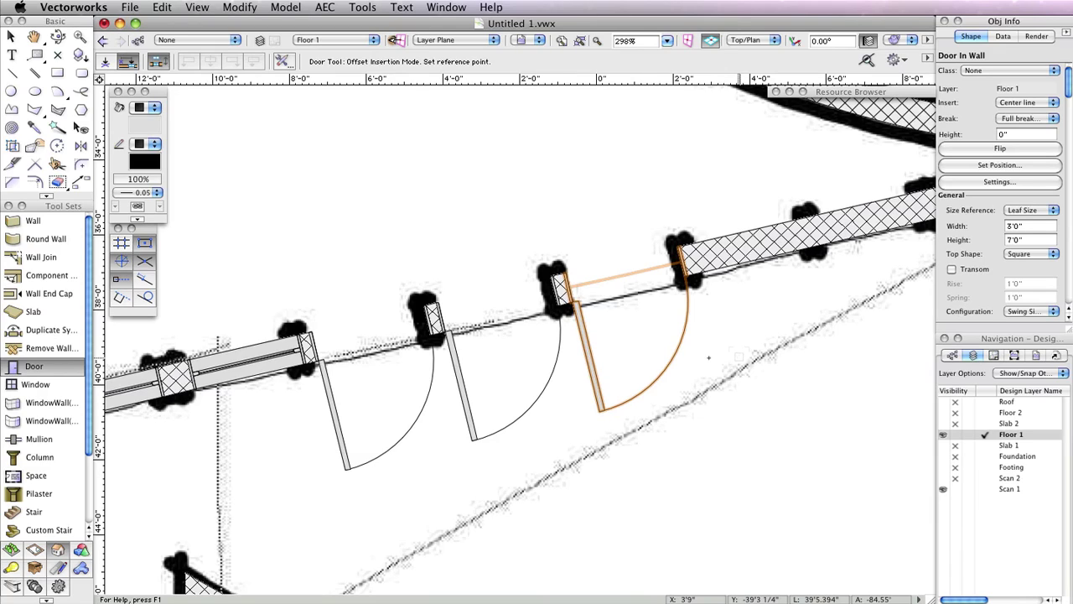
# Create a window similar to the existing casement window and insert it offset 3" from the easternmost door's eastern jamb
pyautogui.rightClick(226, 372)
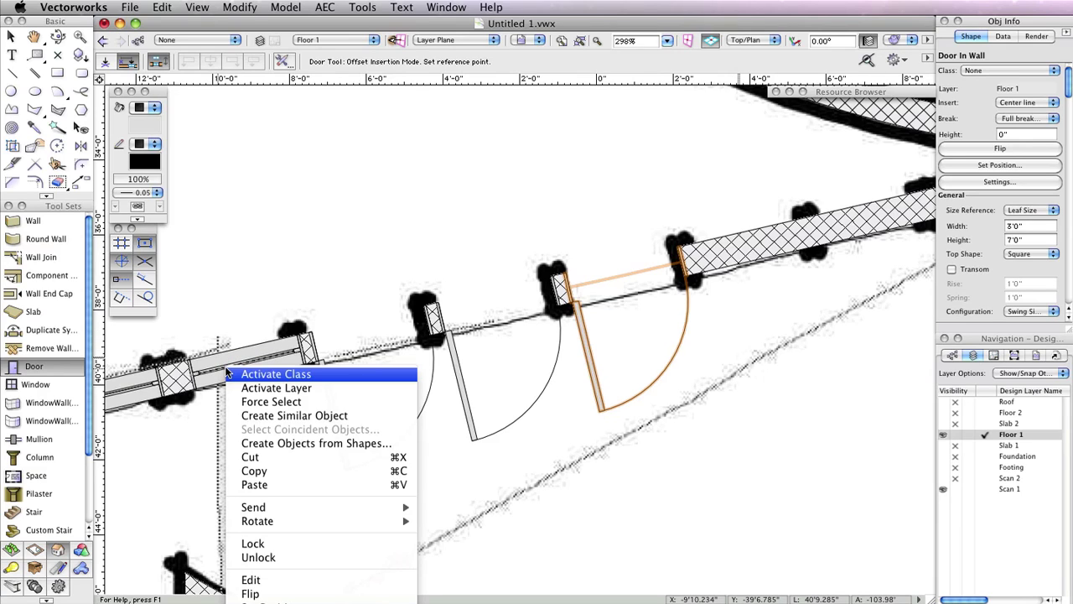
pyautogui.click(270, 417)
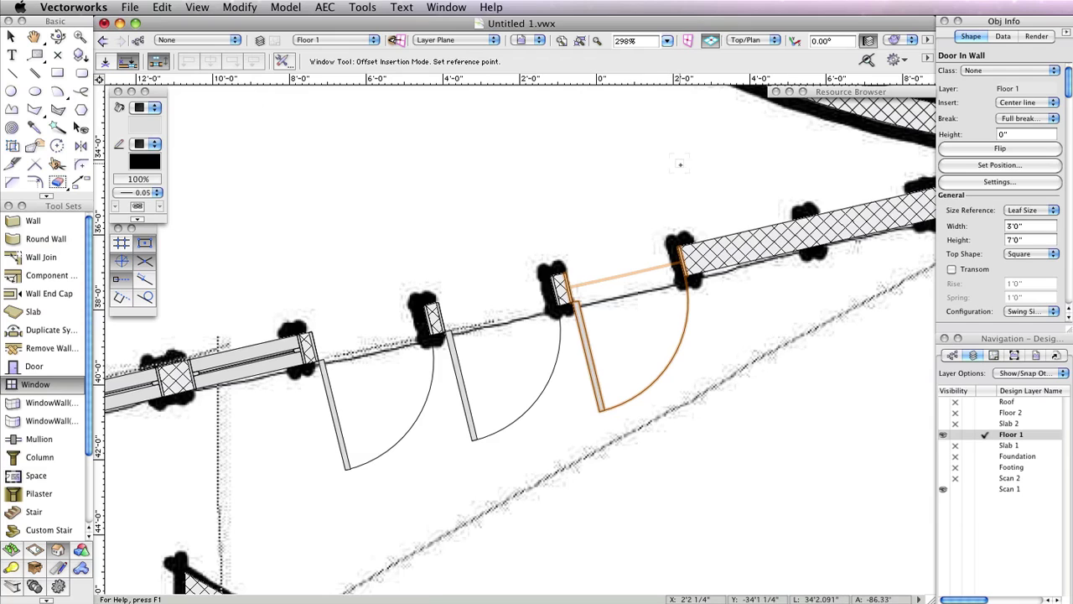
pyautogui.moveTo(685, 165); pyautogui.dragTo(572, 218)
pyautogui.click(578, 317)
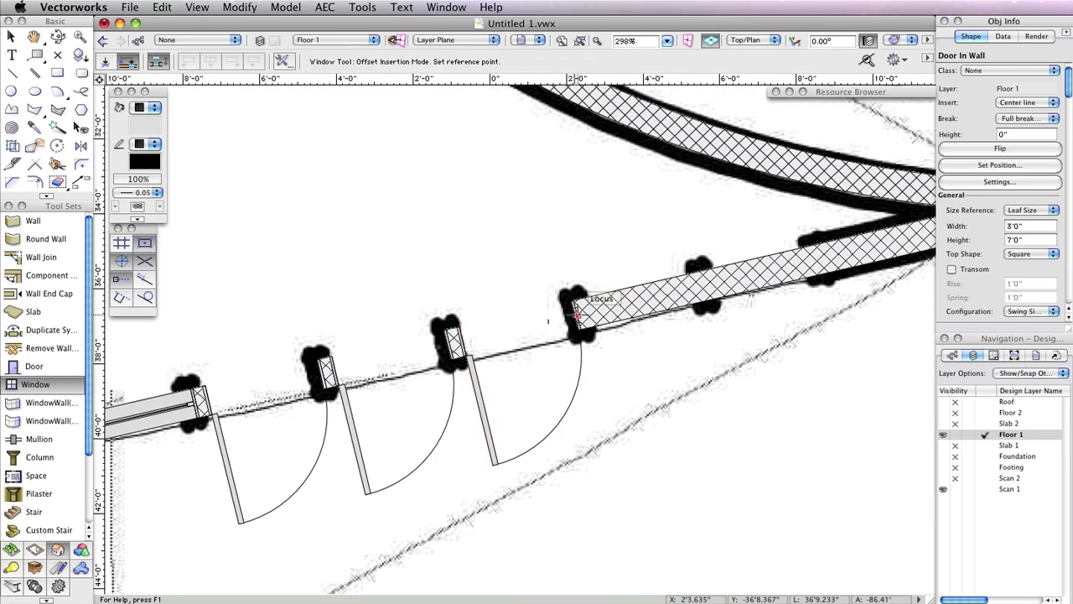
pyautogui.click(826, 256)
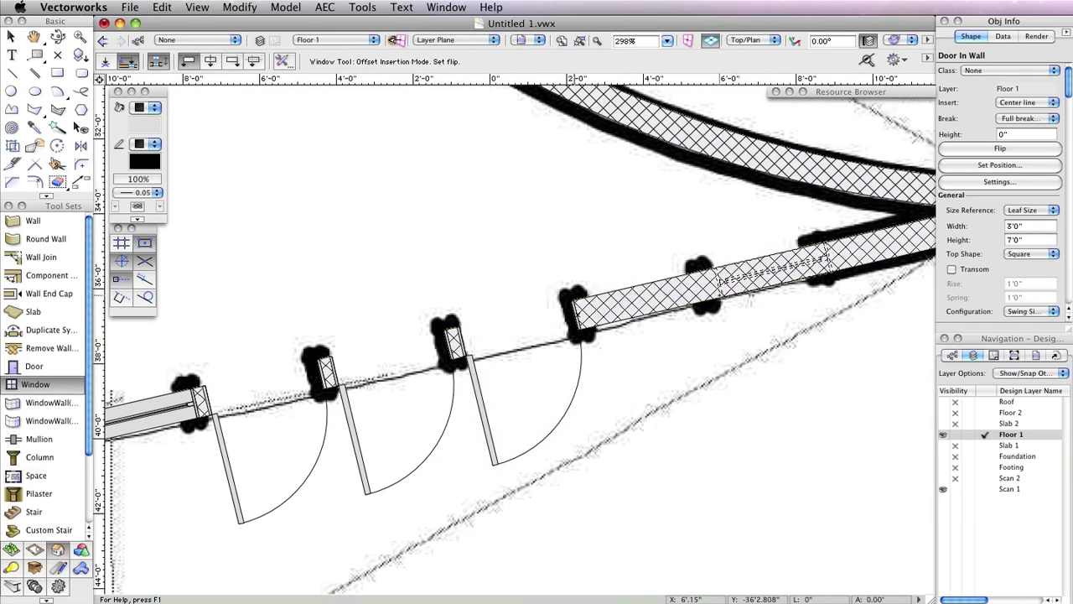
pyautogui.click(827, 258)
pyautogui.write('3')
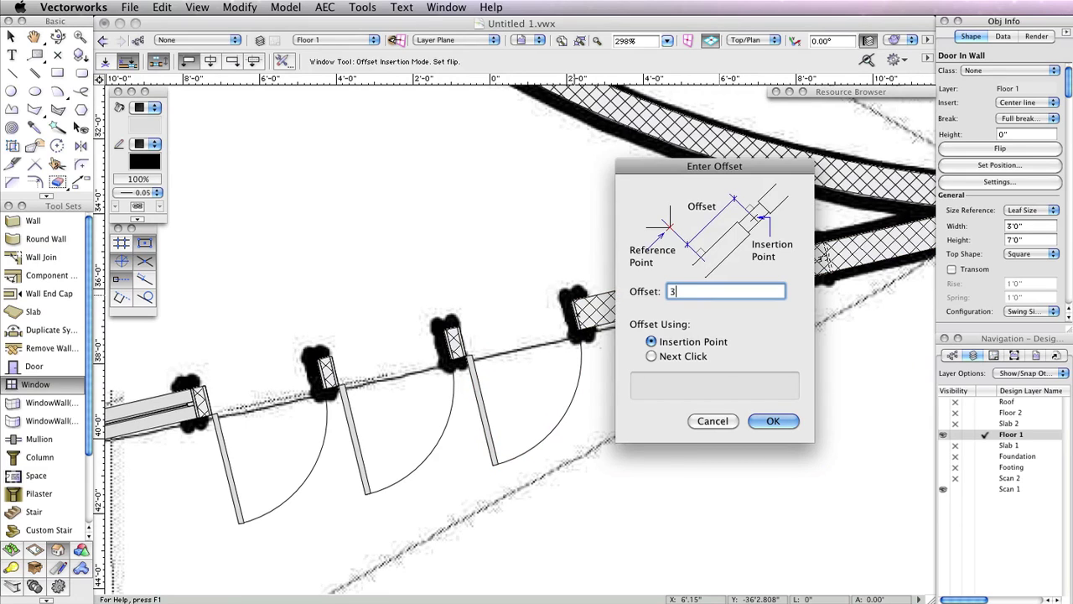
pyautogui.press('Return')
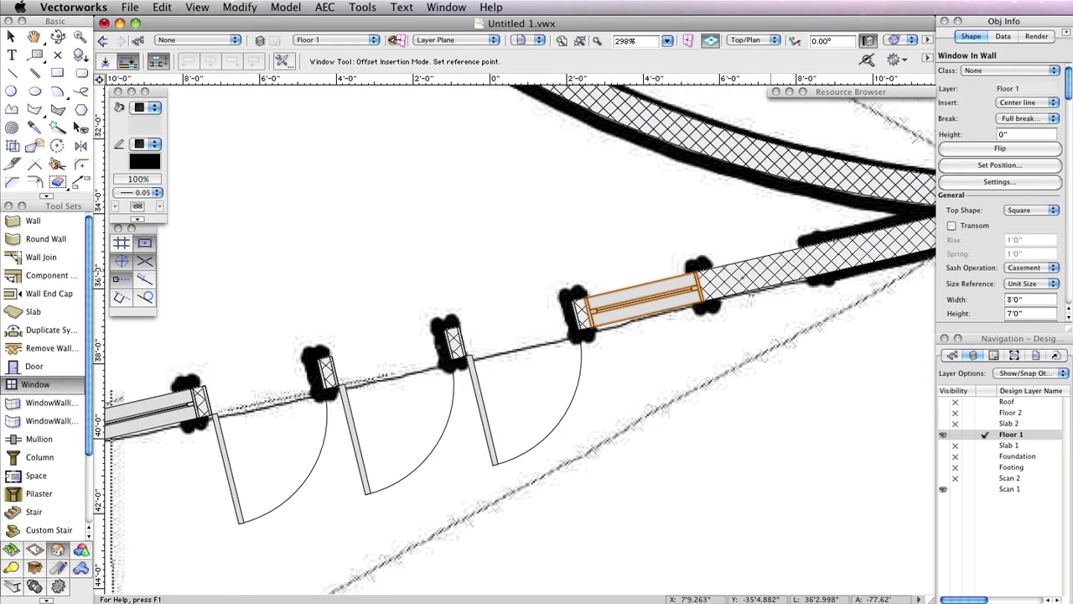
# Insert another casement window in the slanted wall, offset 3" from the previous window's eastern jamb, and clear the selection
pyautogui.click(711, 283)
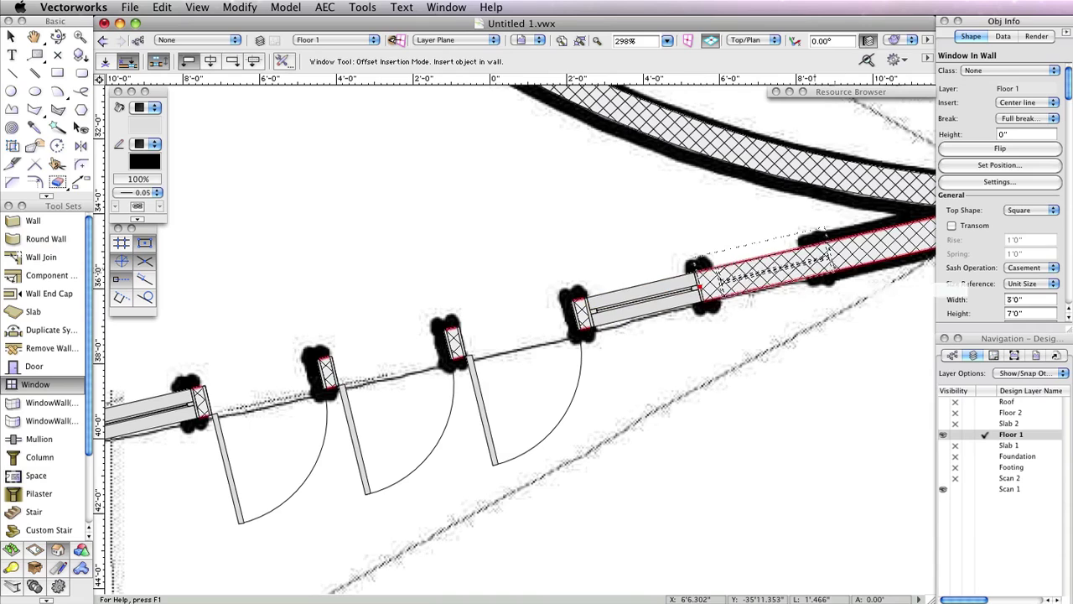
pyautogui.click(827, 250)
pyautogui.click(828, 252)
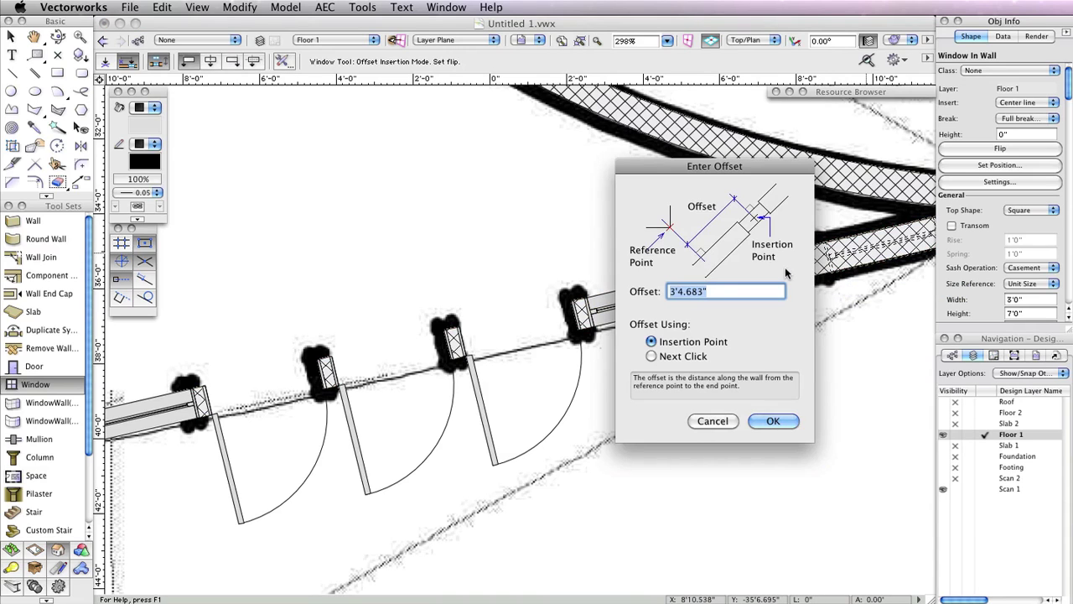
pyautogui.write('3')
pyautogui.press('Return')
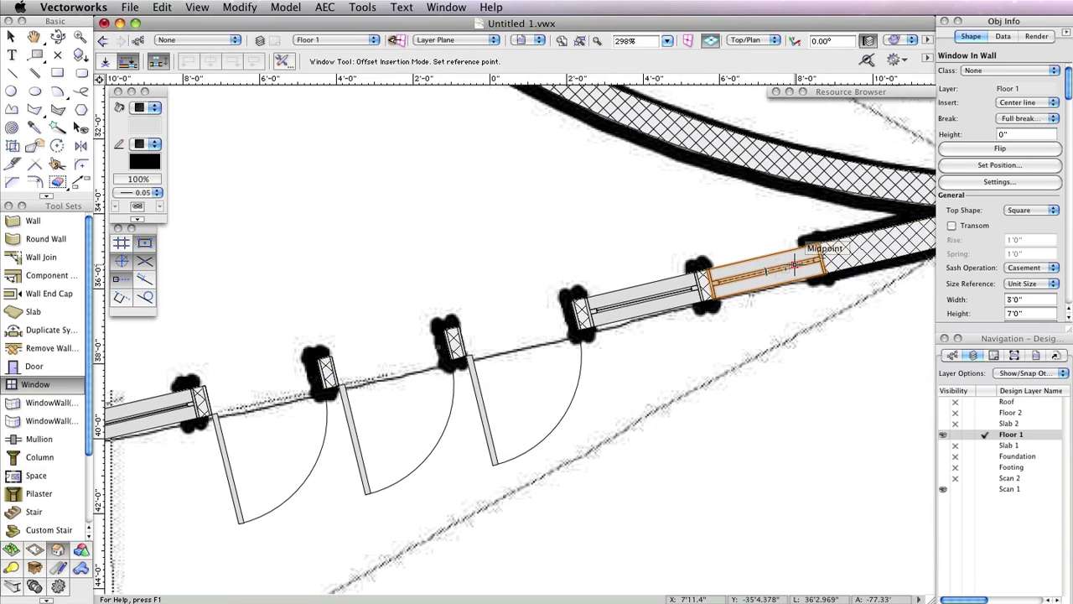
pyautogui.scroll(-2, 793, 266)
pyautogui.moveTo(670, 343); pyautogui.dragTo(822, 311, button='middle')
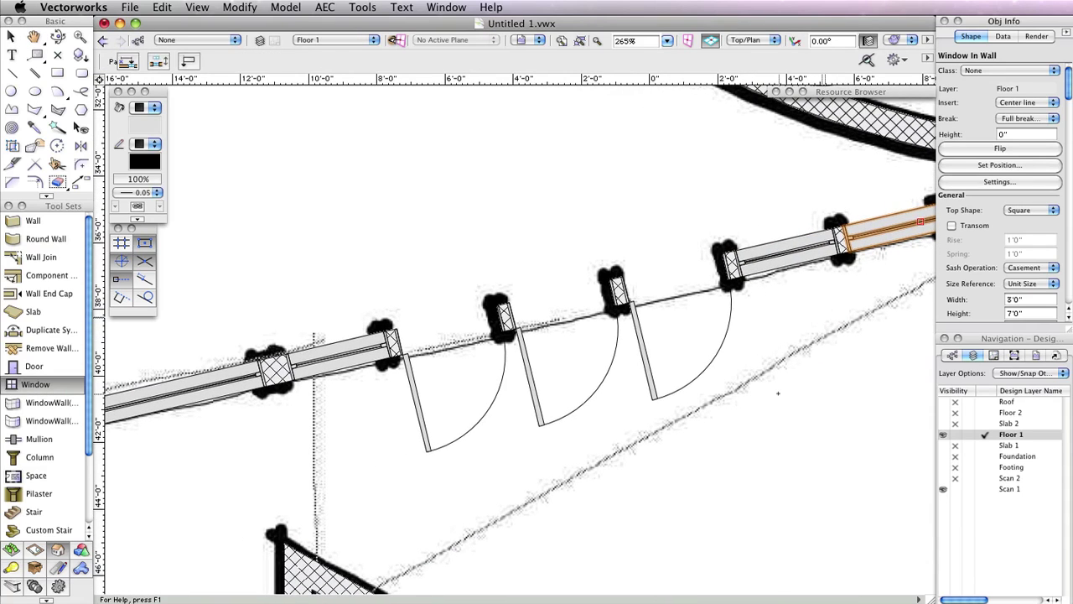
pyautogui.press('x')
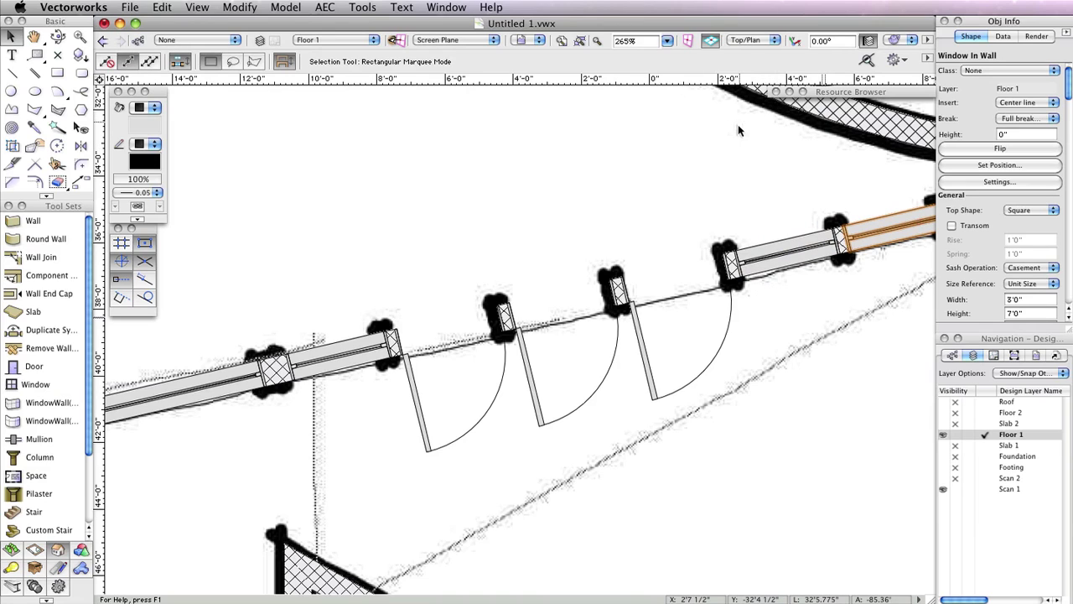
pyautogui.click(731, 153)
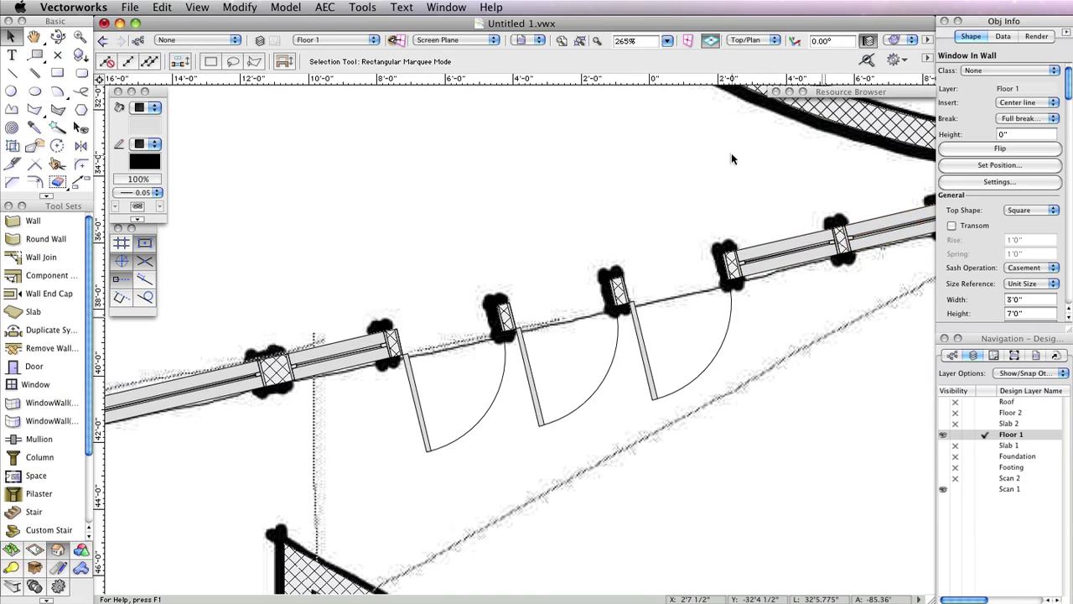
# Switch the model to a right isometric view and render it in OpenGL
pyautogui.click(744, 40)
pyautogui.click(788, 179)
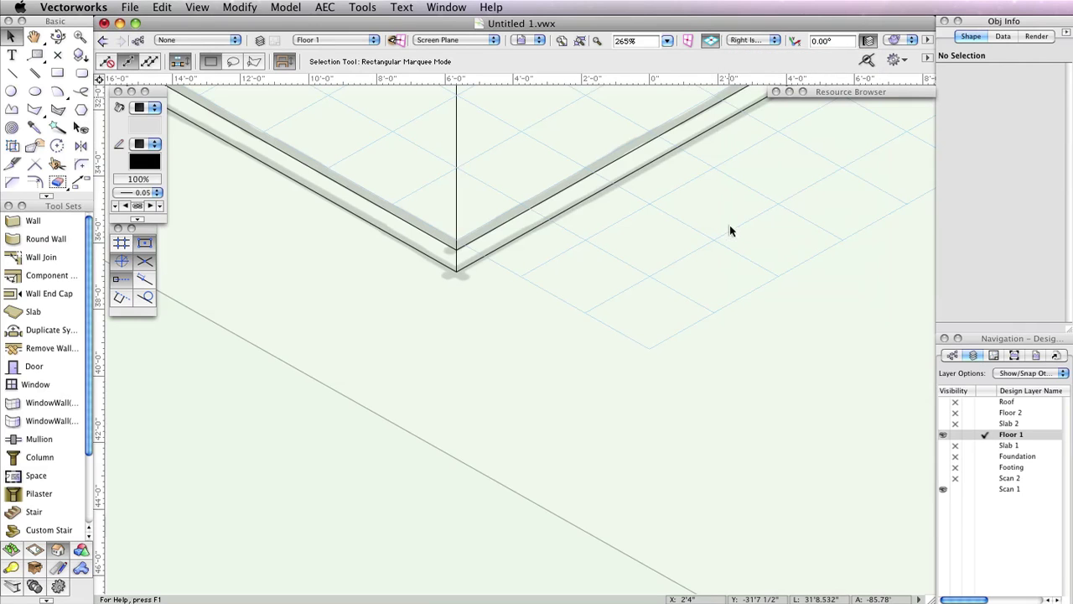
pyautogui.press('x')
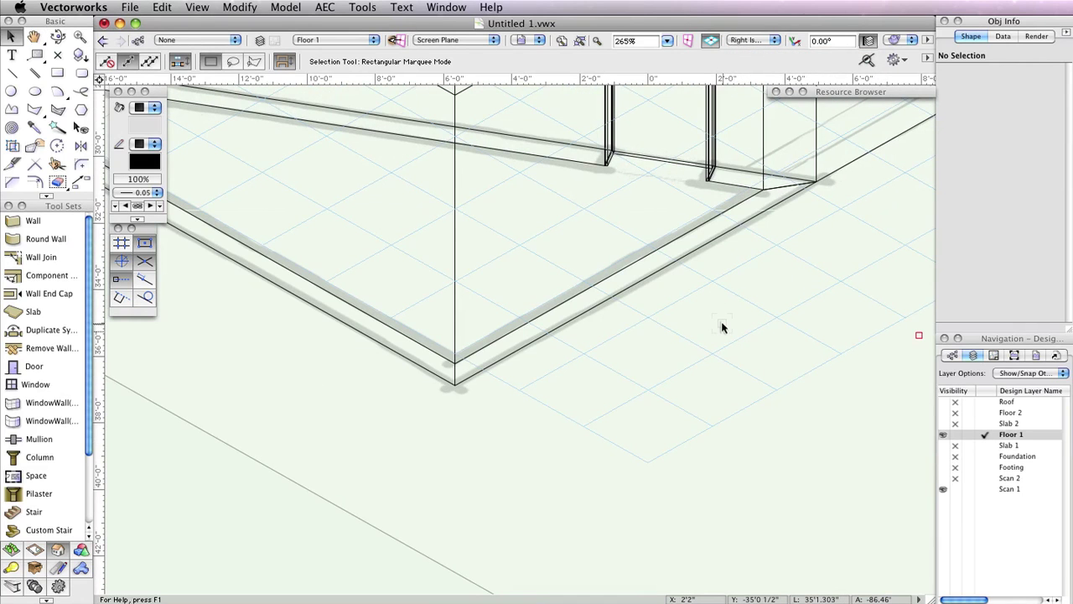
pyautogui.scroll(-5, 721, 327)
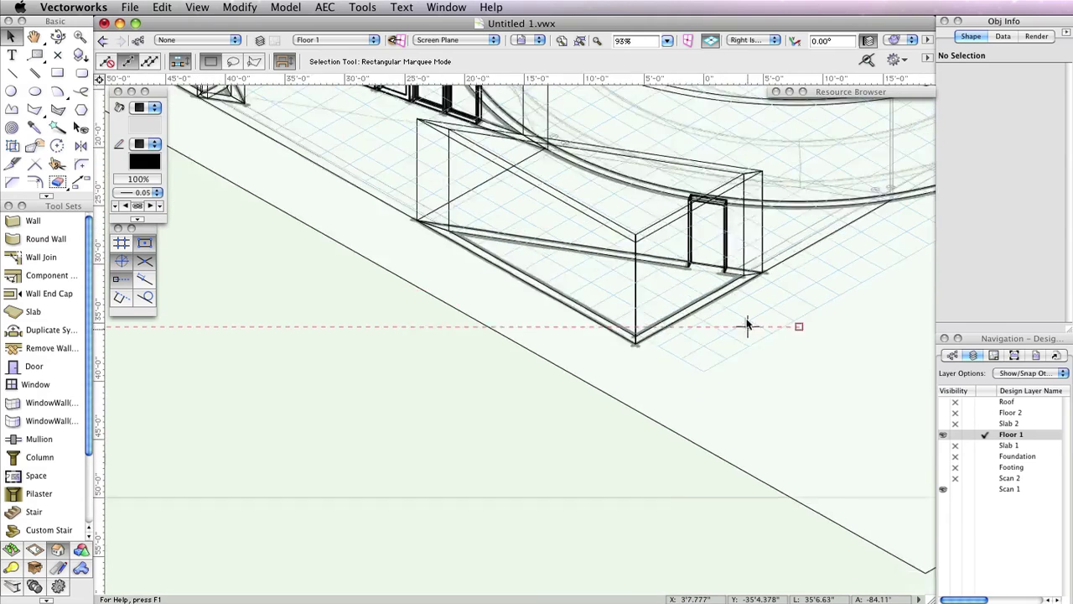
pyautogui.click(895, 40)
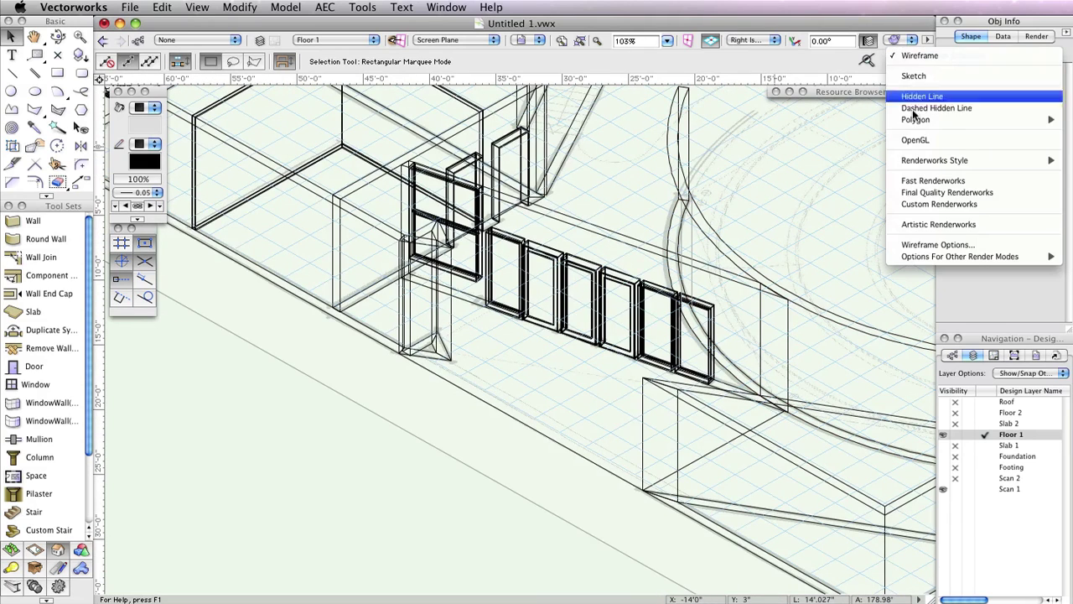
pyautogui.click(922, 141)
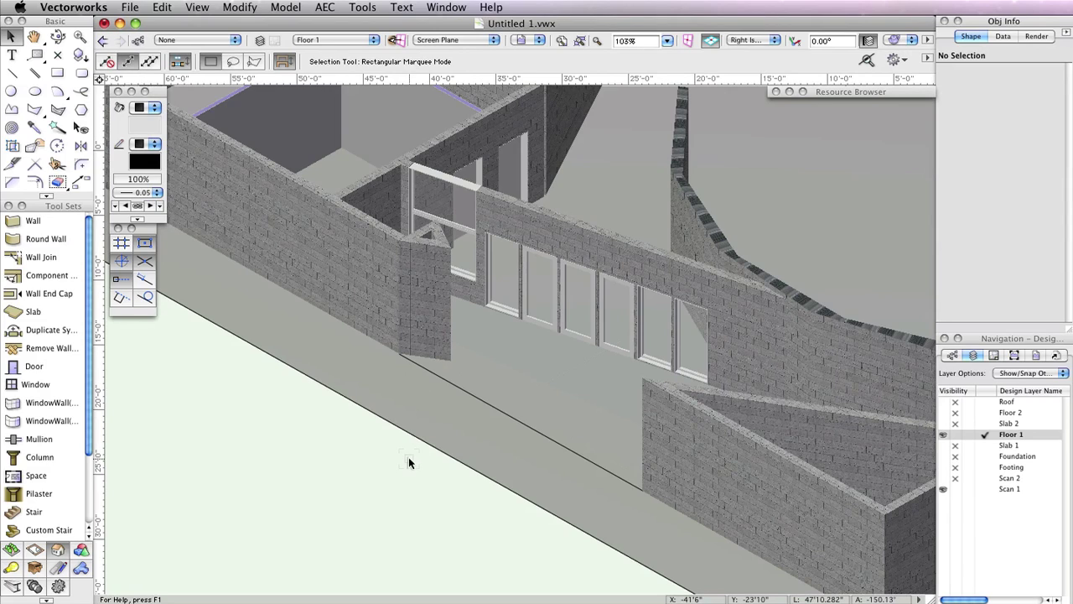
# With the Reshape tool, add a 3D wall peak to the exterior CMU wall's top edge where the cross wall with the door openings meets it
pyautogui.click(359, 231)
pyautogui.scroll(2, 365, 228)
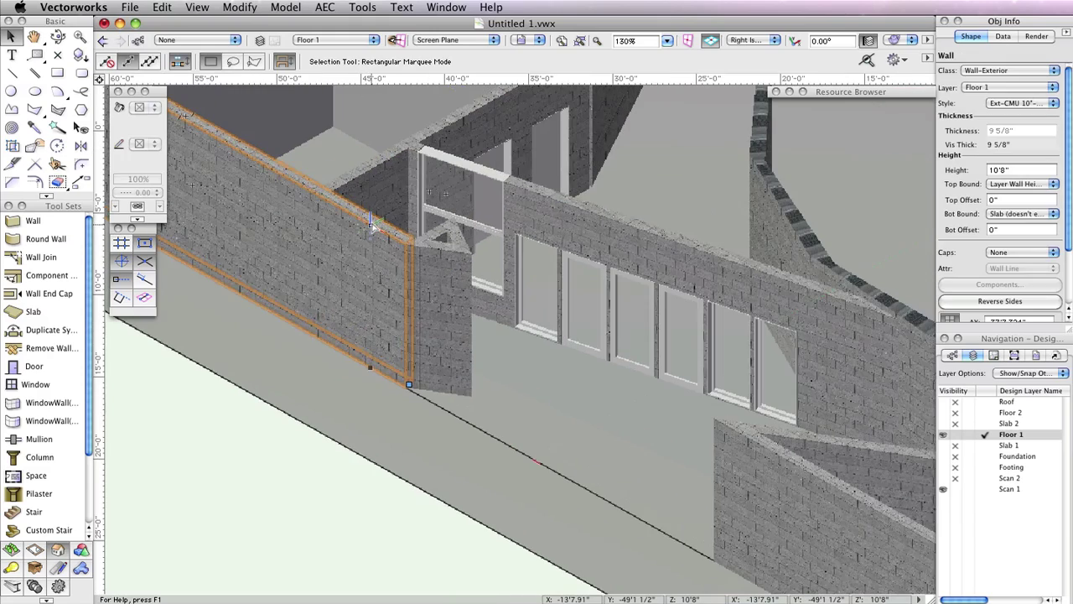
pyautogui.moveTo(370, 225); pyautogui.dragTo(442, 353, button='middle')
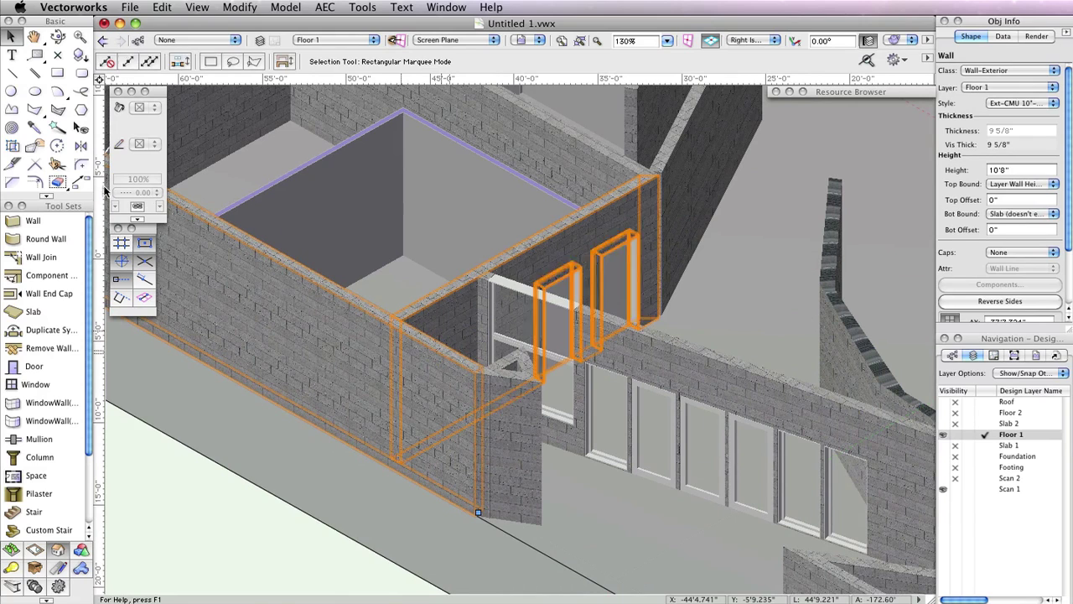
pyautogui.click(32, 145)
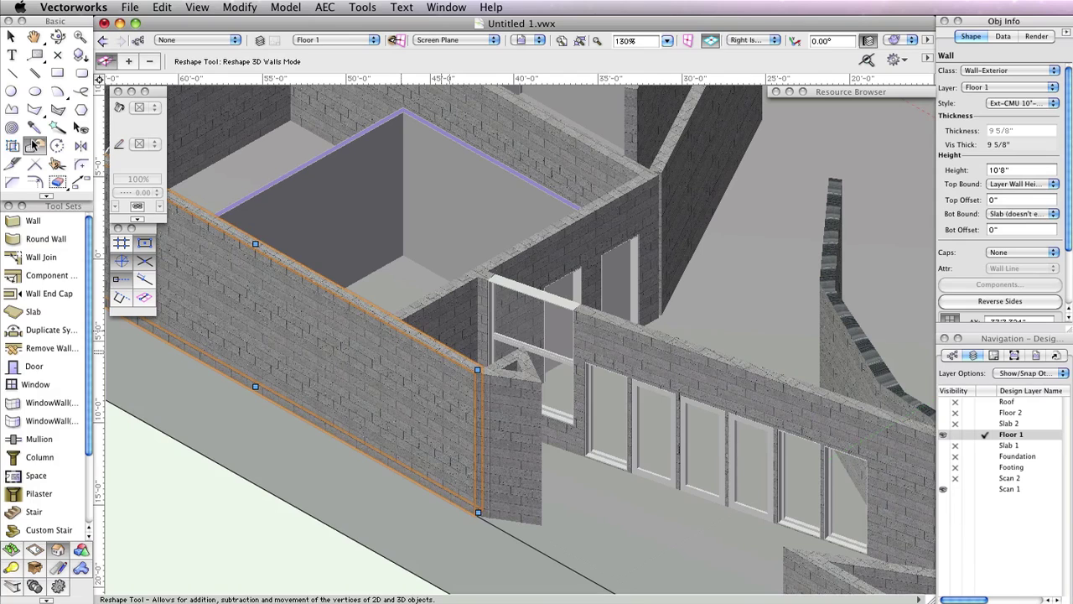
pyautogui.click(340, 285)
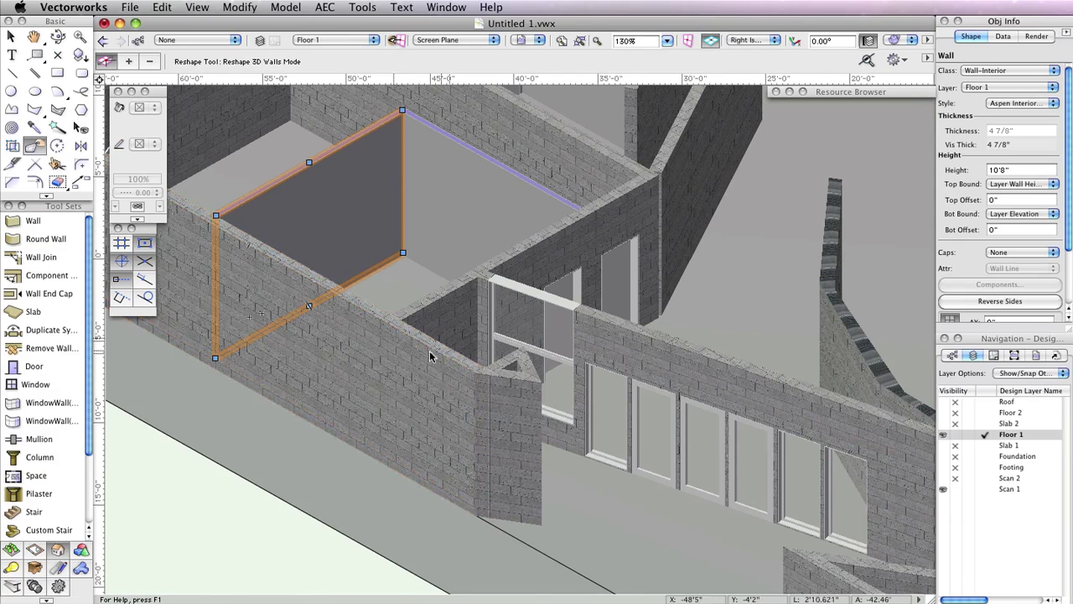
pyautogui.click(394, 465)
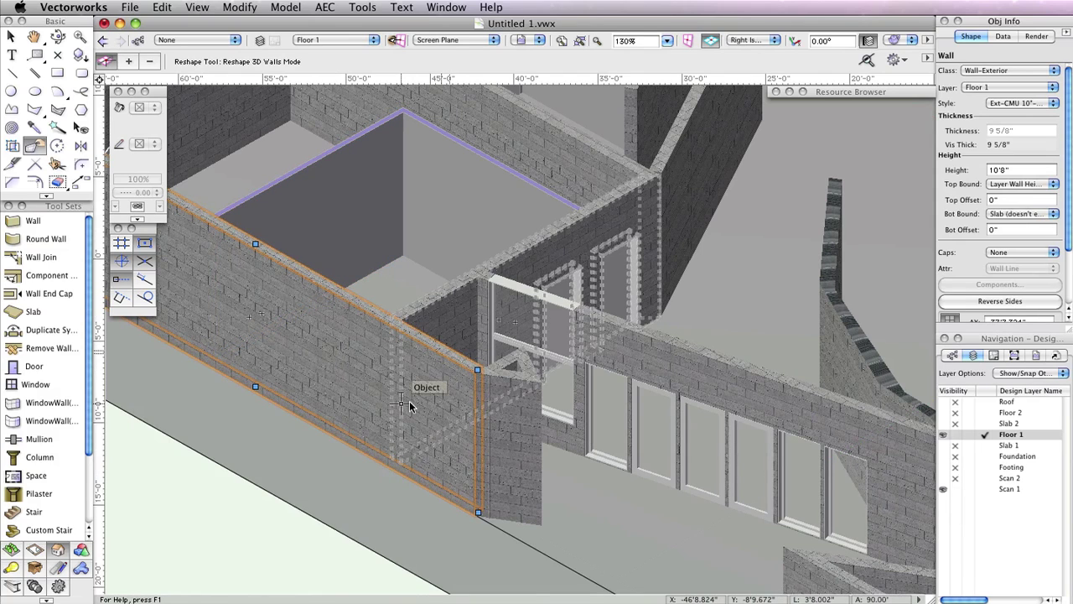
pyautogui.click(130, 61)
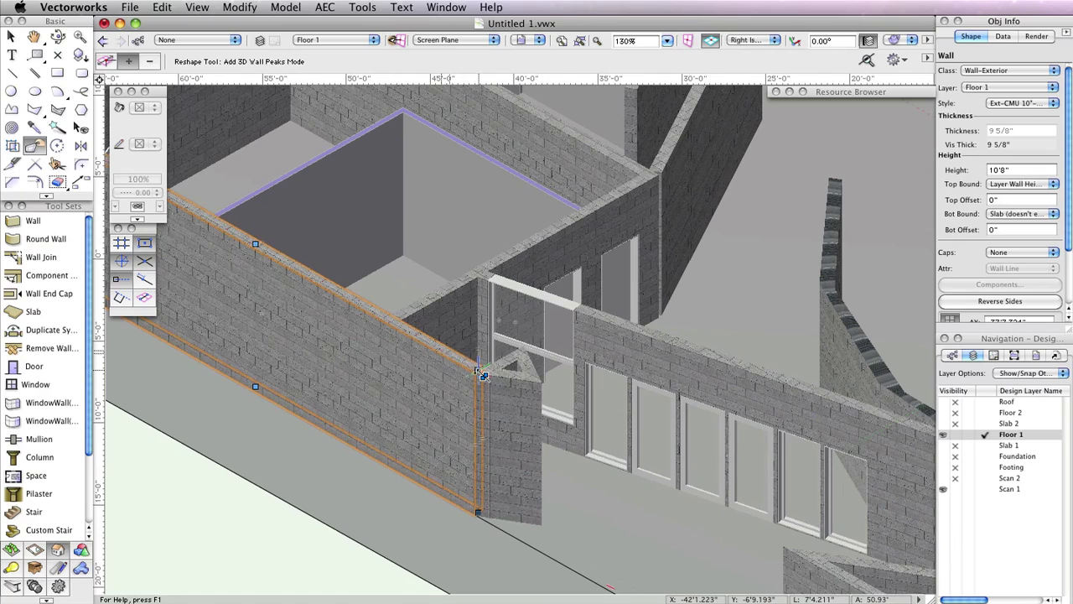
pyautogui.moveTo(477, 368); pyautogui.dragTo(394, 321)
pyautogui.scroll(2, 394, 321)
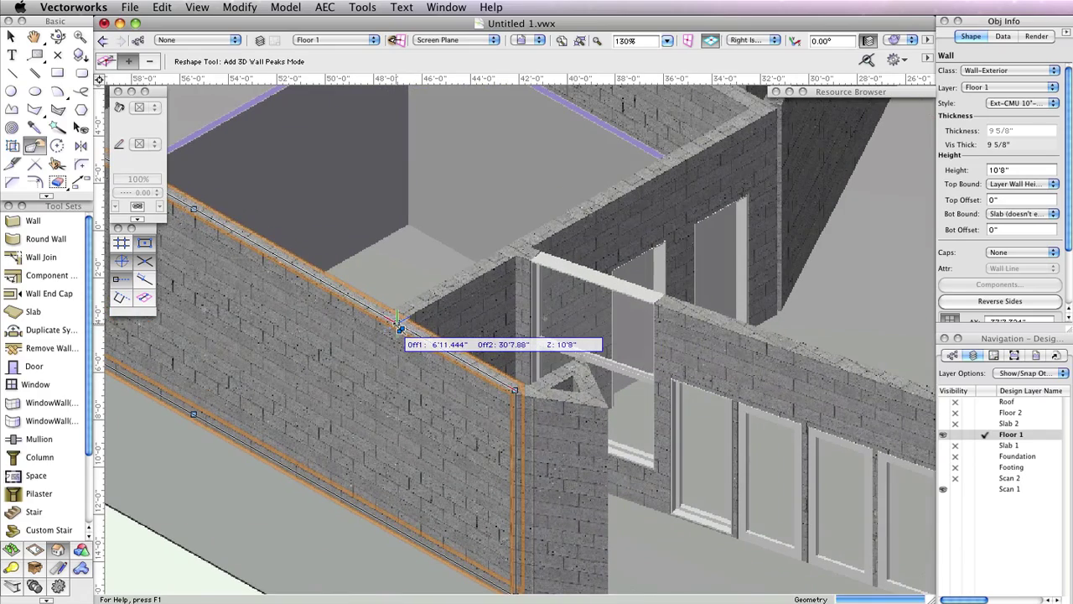
pyautogui.scroll(2, 399, 327)
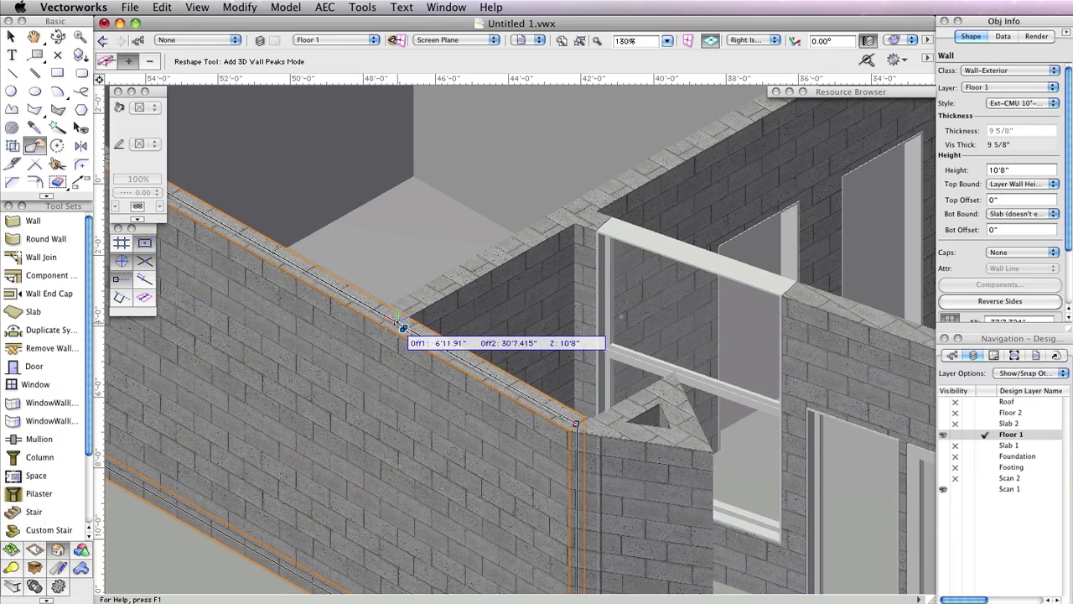
pyautogui.click(402, 326)
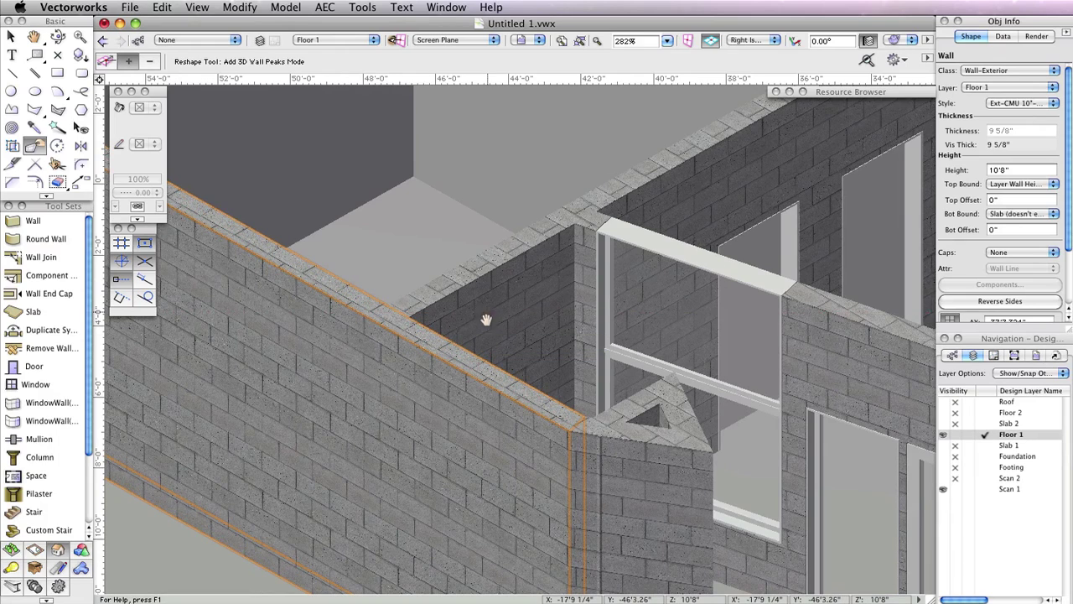
pyautogui.press('space')
pyautogui.moveTo(486, 313); pyautogui.dragTo(461, 182)
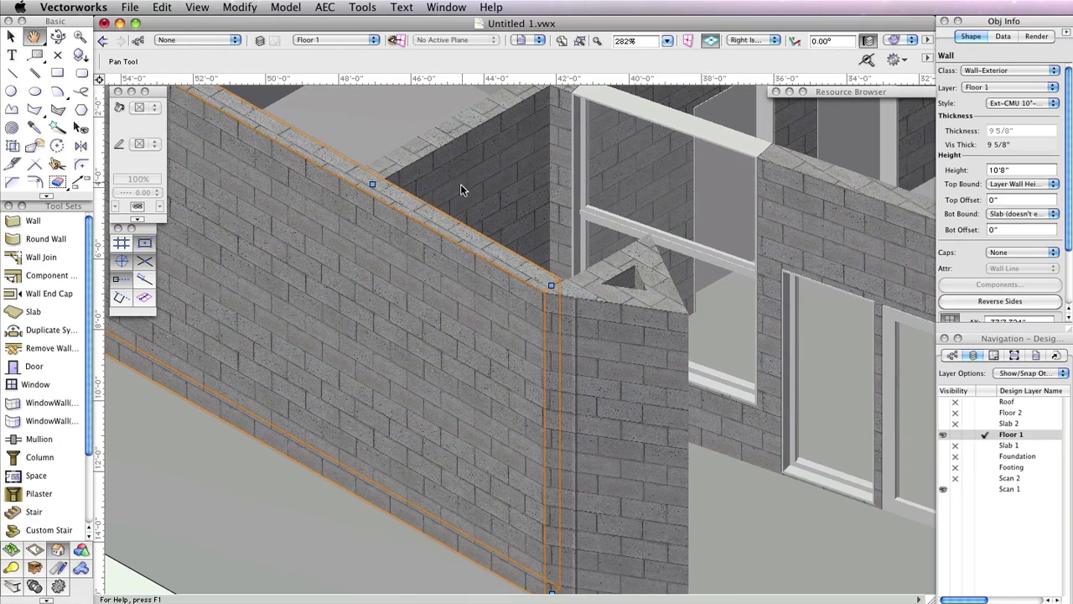
# Lower the top corner of the exterior wall's end beside the triangular column to a height of 48"
pyautogui.click(106, 61)
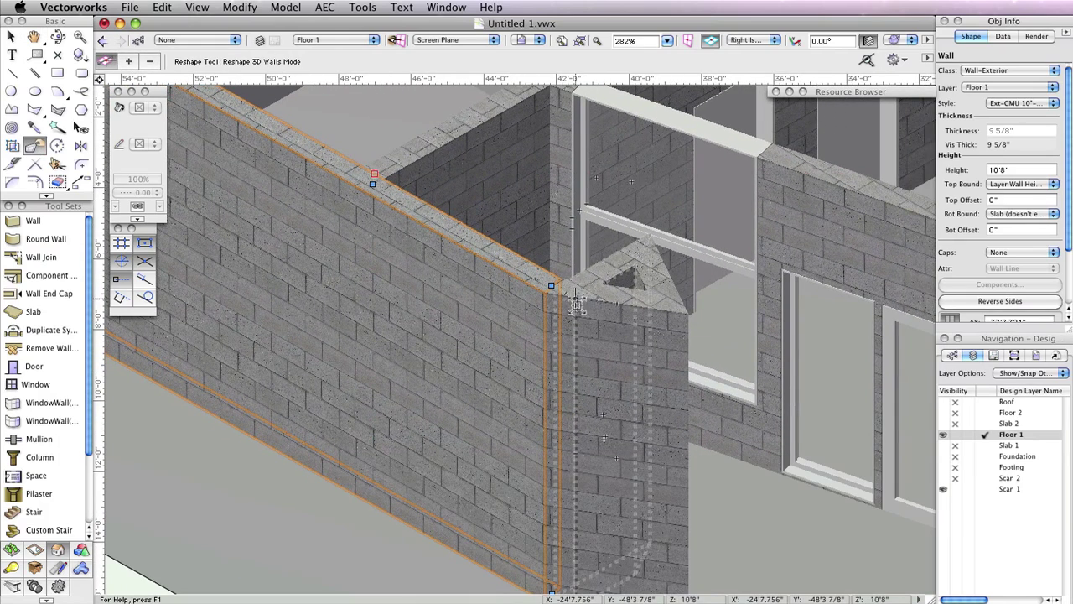
pyautogui.click(551, 285)
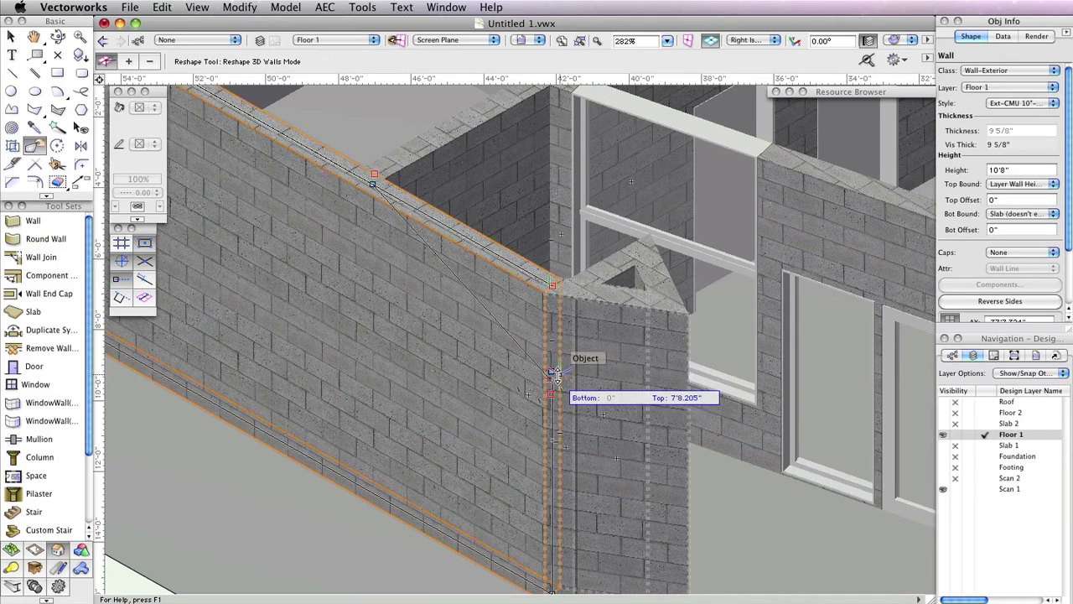
pyautogui.press('Tab')
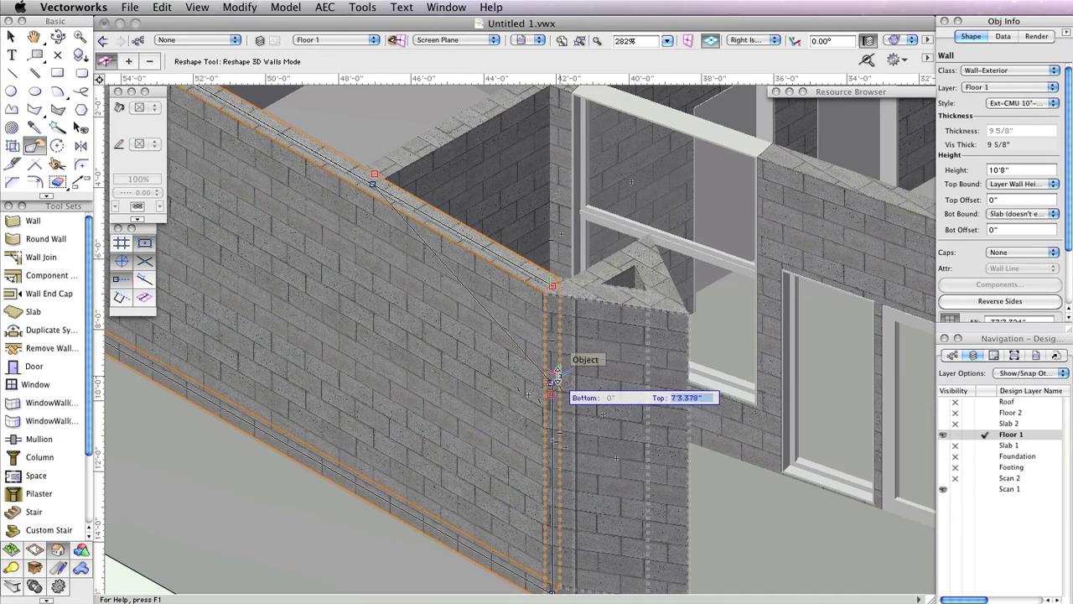
pyautogui.write('48')
pyautogui.press('Return')
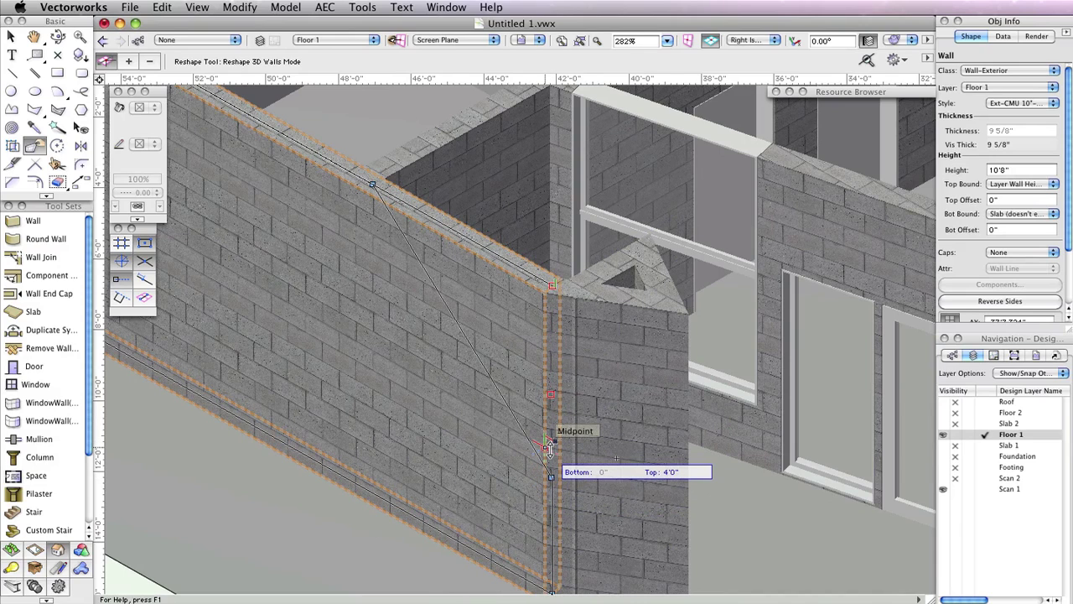
pyautogui.click(547, 446)
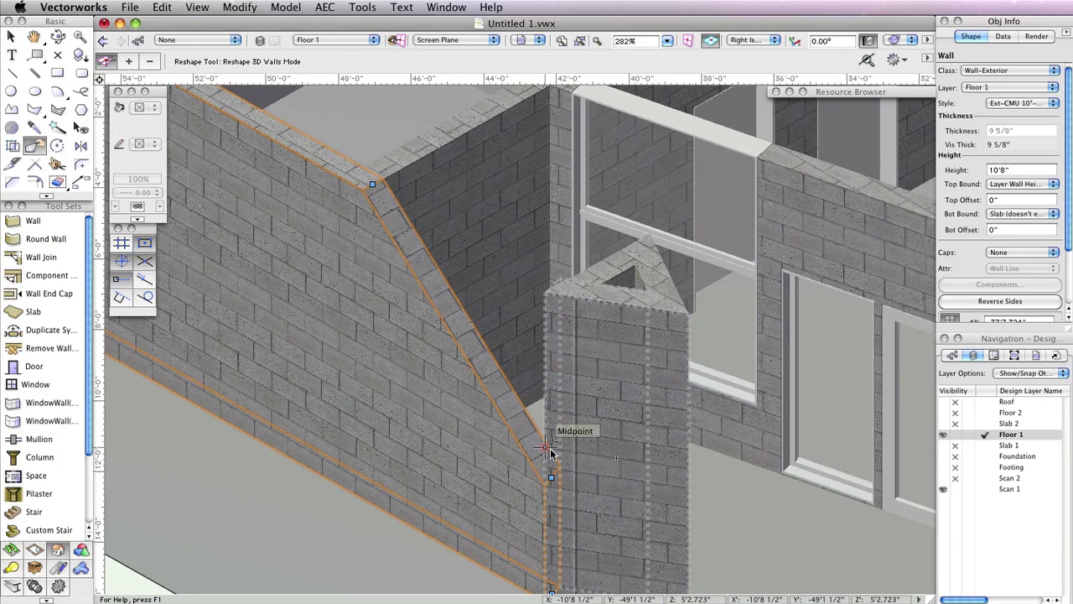
# Add another wall peak at a height of 4'0" directly below the first peak, turning the sloped top into a vertical step
pyautogui.click(131, 61)
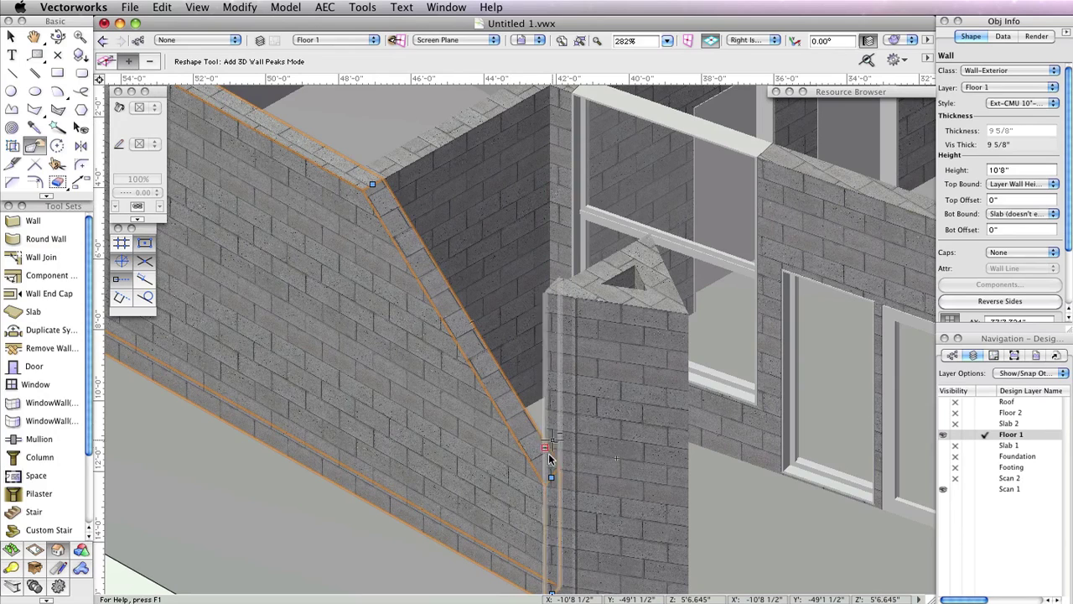
pyautogui.click(555, 481)
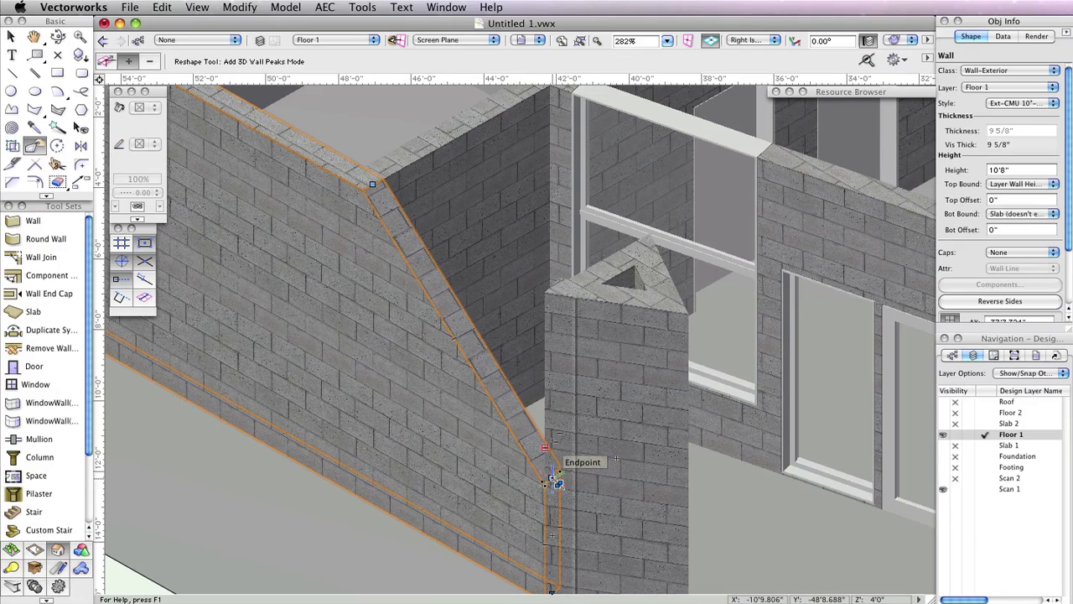
pyautogui.click(554, 478)
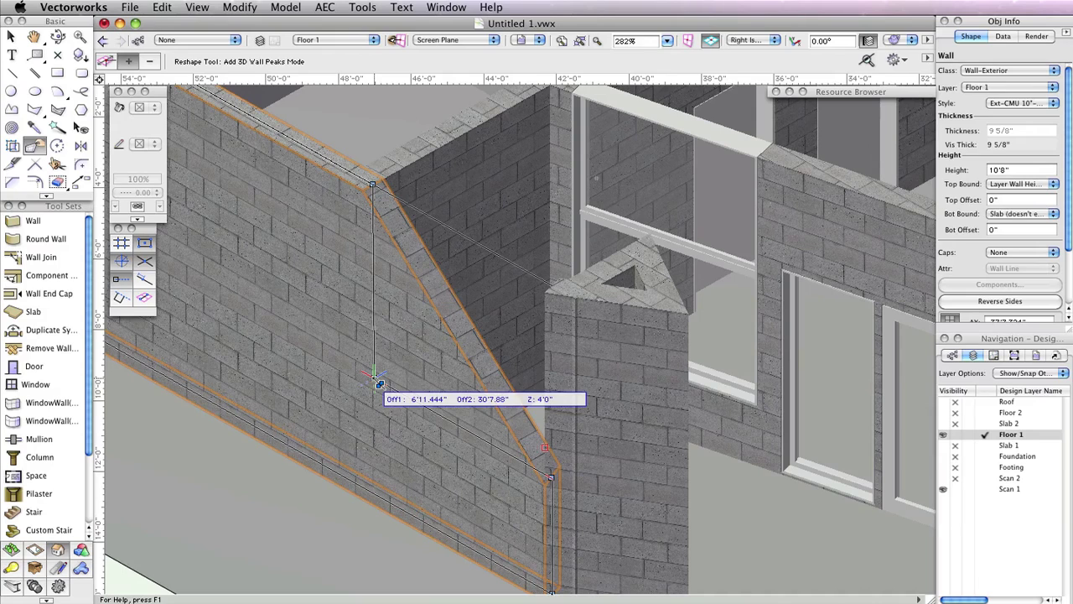
pyautogui.click(373, 379)
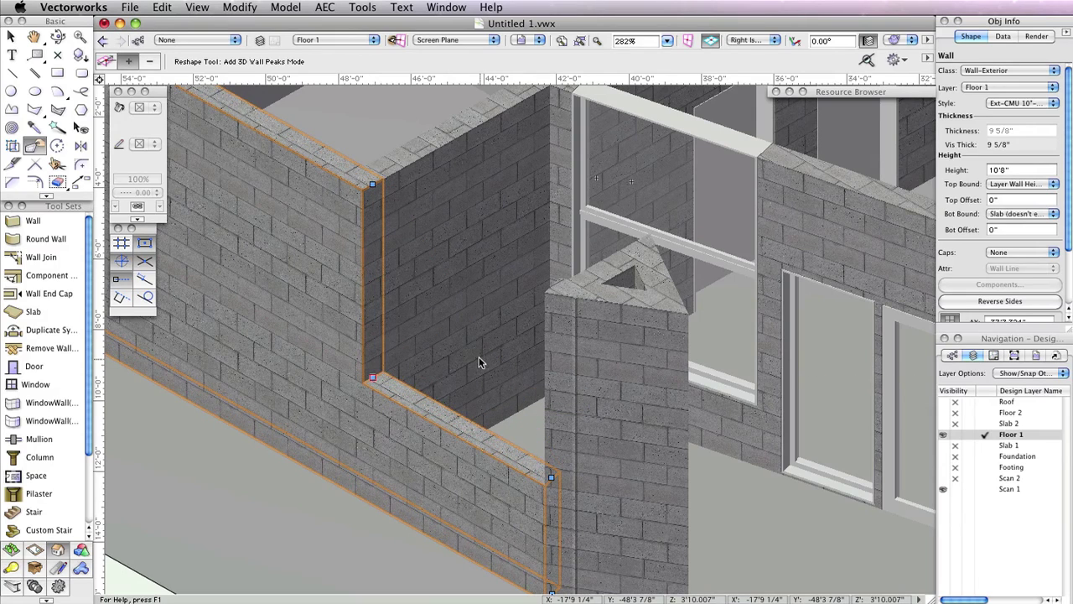
# Orbit around the model to examine the stepped exterior wall, the triangular column and the windows and glass doors in the slanted wall
pyautogui.click(57, 36)
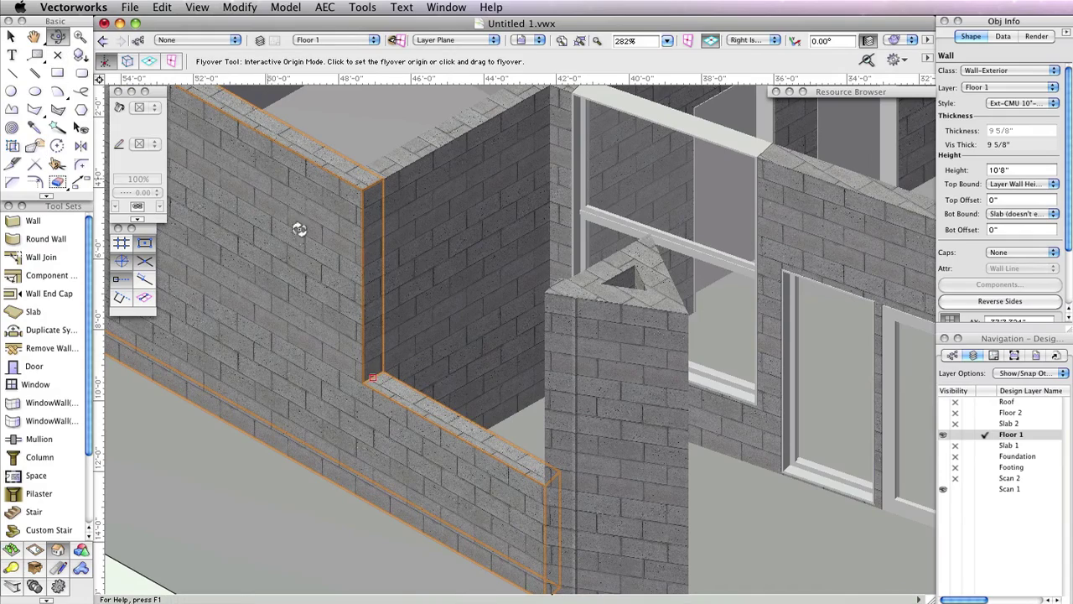
pyautogui.moveTo(399, 430); pyautogui.dragTo(535, 378)
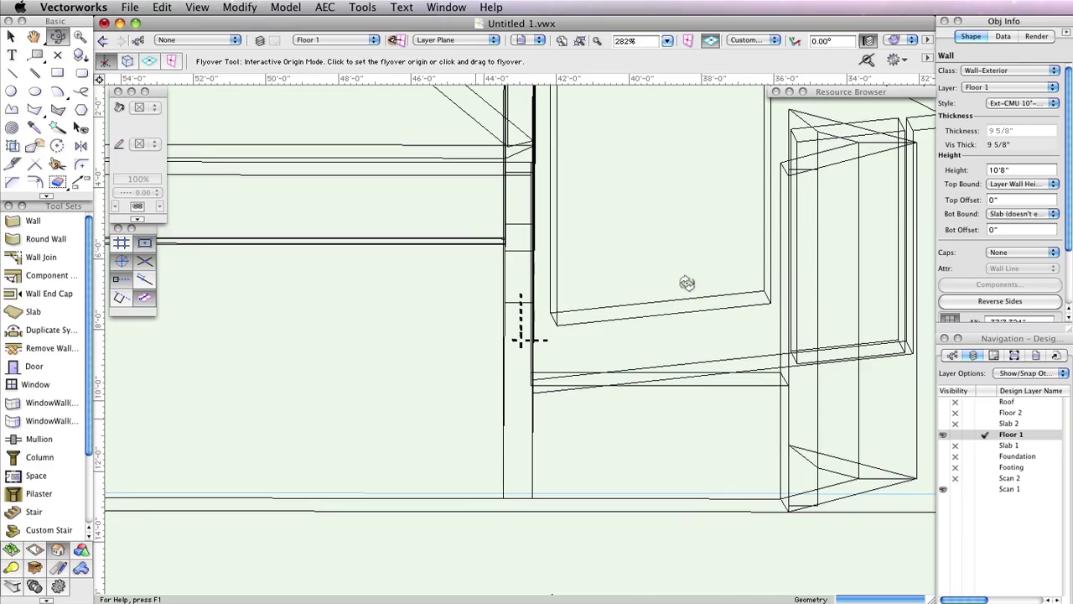
pyautogui.moveTo(671, 323); pyautogui.dragTo(636, 434, button='middle')
pyautogui.moveTo(636, 434); pyautogui.dragTo(762, 508)
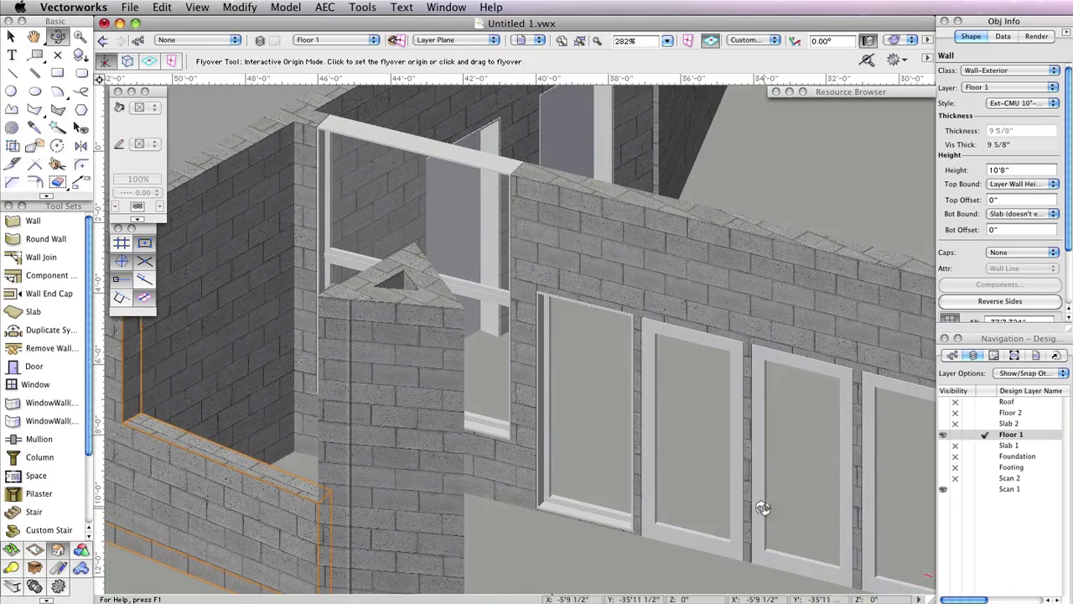
pyautogui.moveTo(762, 508); pyautogui.dragTo(658, 395, button='middle')
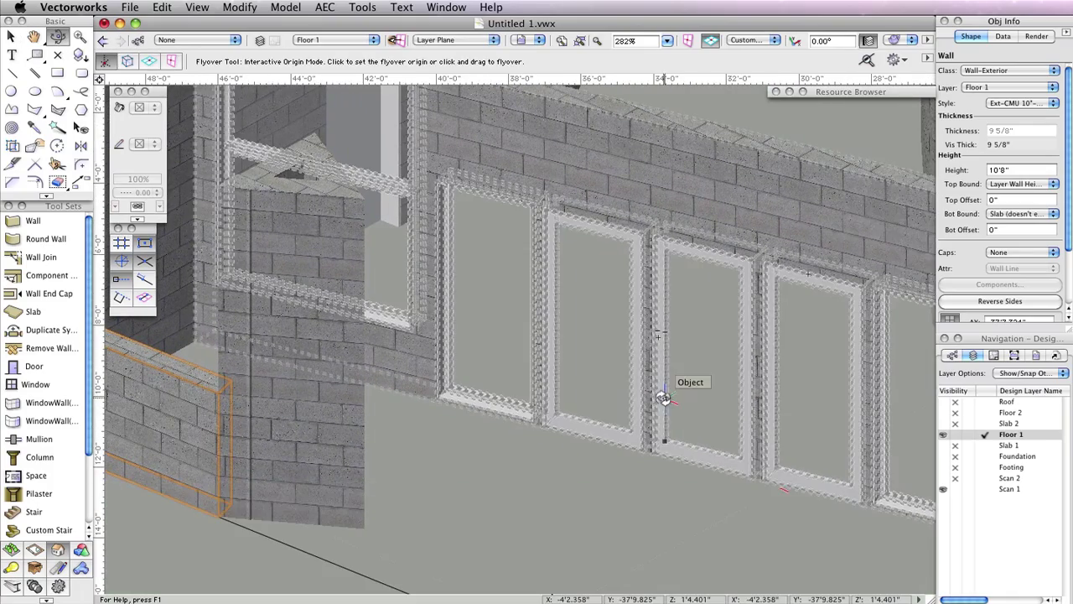
pyautogui.scroll(-3, 652, 414)
pyautogui.moveTo(651, 417); pyautogui.dragTo(655, 444)
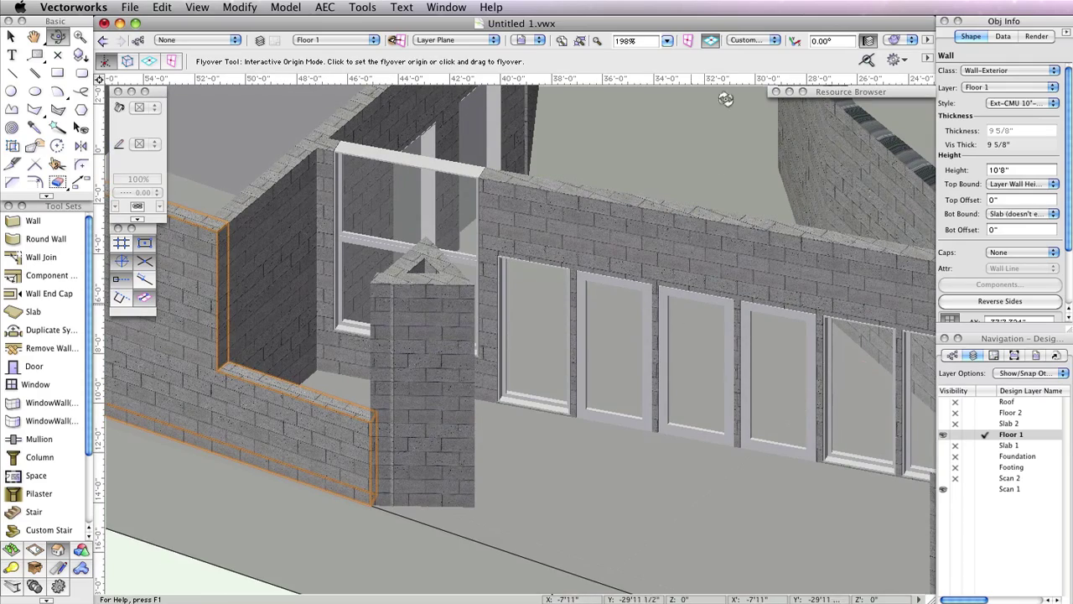
# Return to the Top/Plan view, clear the selection and show the whole Floor 1 plan
pyautogui.click(748, 40)
pyautogui.click(783, 57)
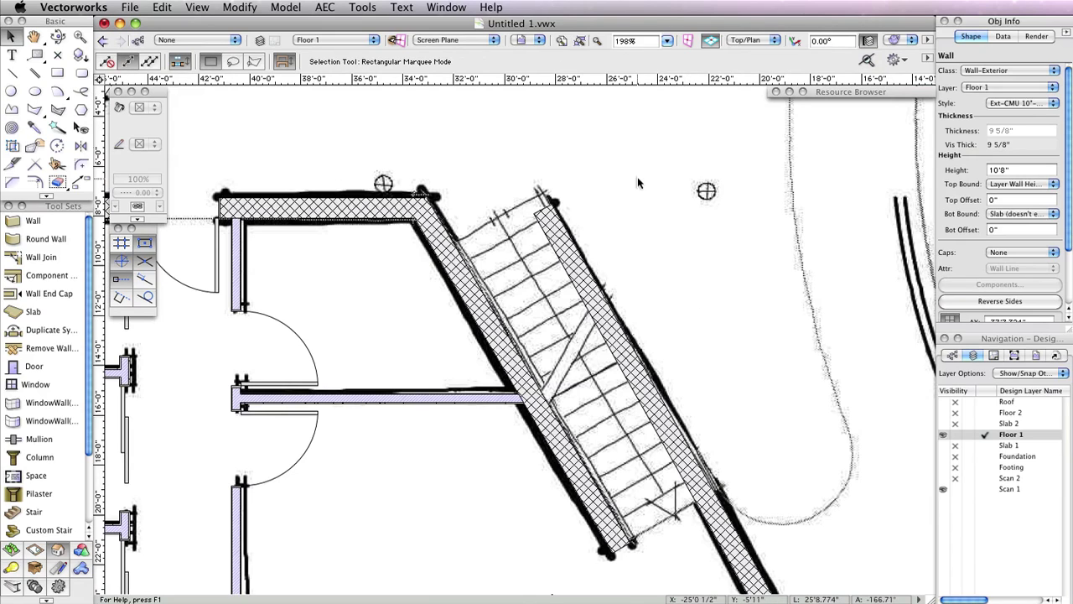
pyautogui.click(640, 184)
pyautogui.click(581, 43)
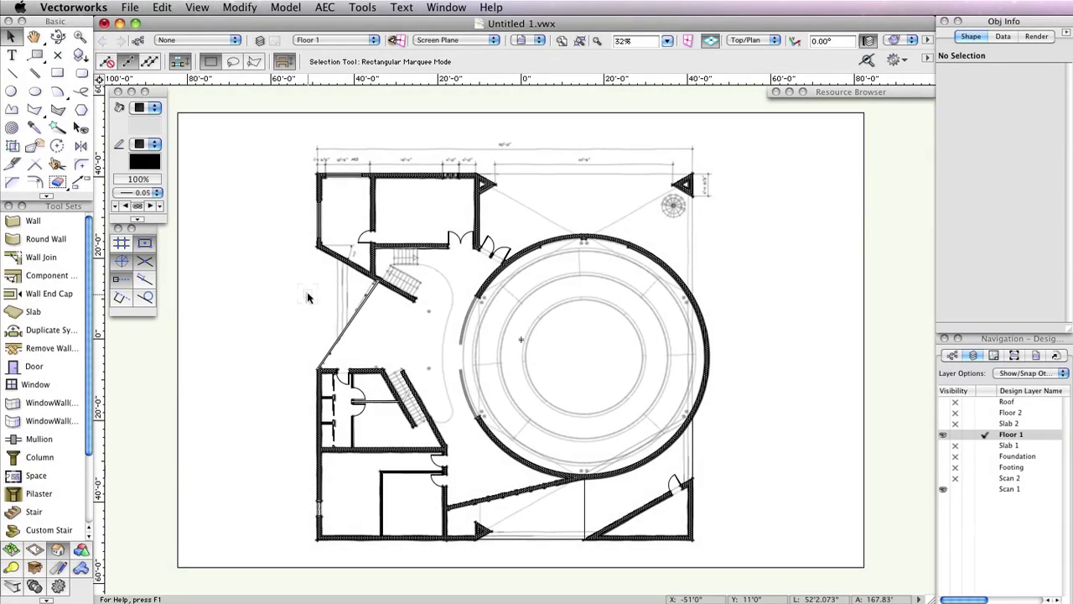
# Draw a guide line about 3'9" long, perpendicular from the midpoint of the thin slanted wall toward the circular room
pyautogui.click(340, 327)
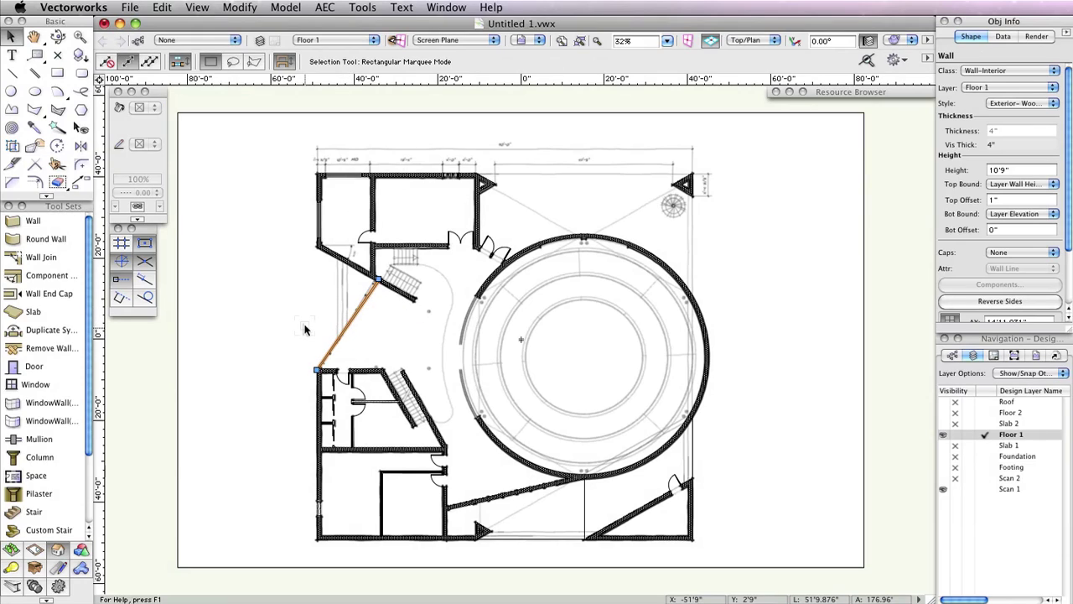
pyautogui.scroll(6, 309, 312)
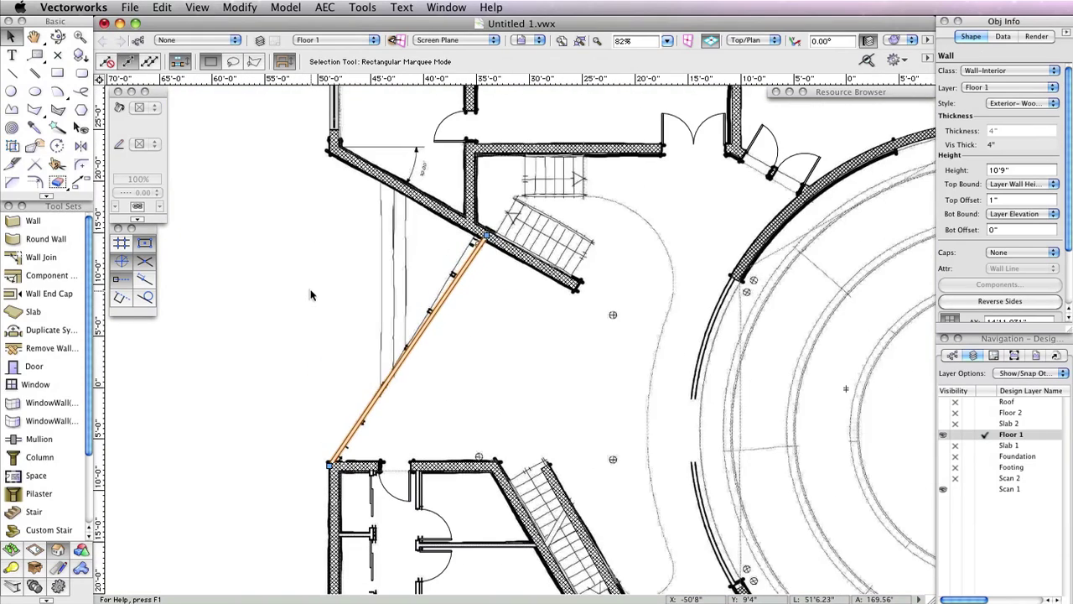
pyautogui.scroll(3, 310, 293)
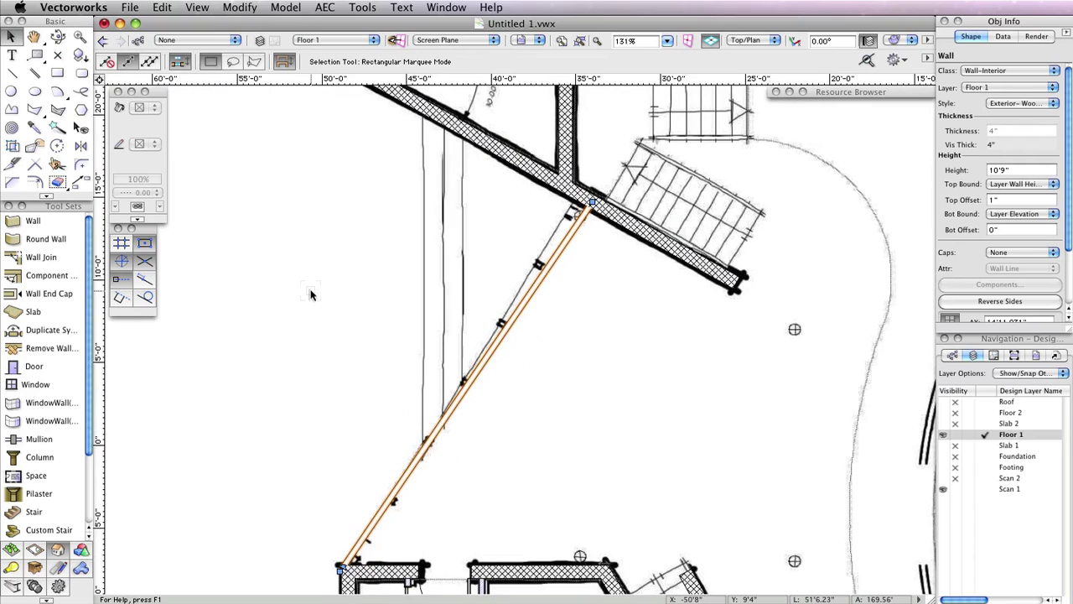
pyautogui.moveTo(310, 290); pyautogui.dragTo(327, 264, button='middle')
pyautogui.click(12, 73)
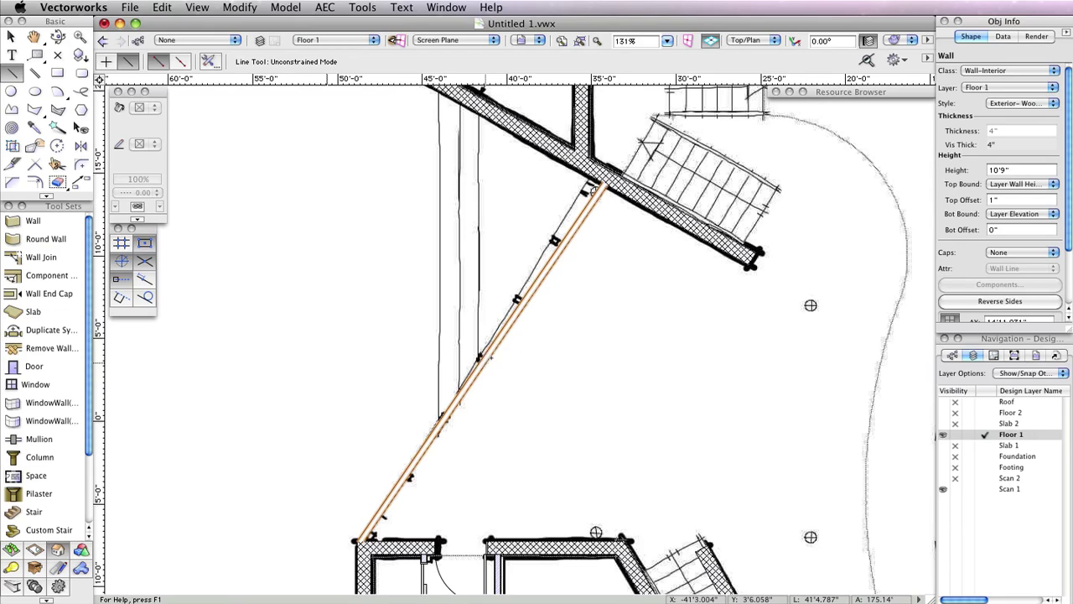
pyautogui.click(484, 361)
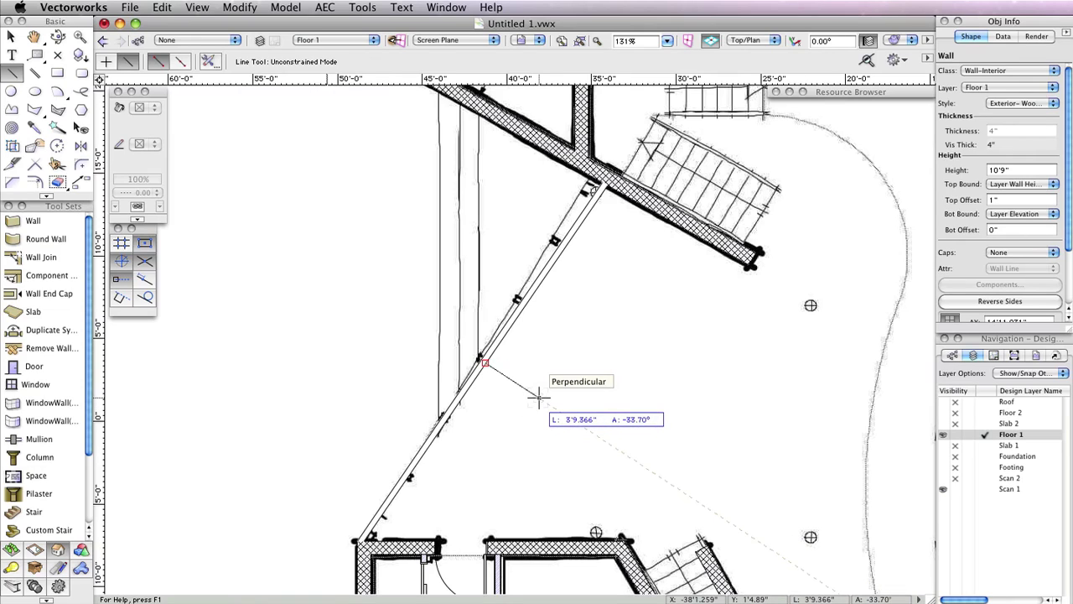
pyautogui.click(539, 398)
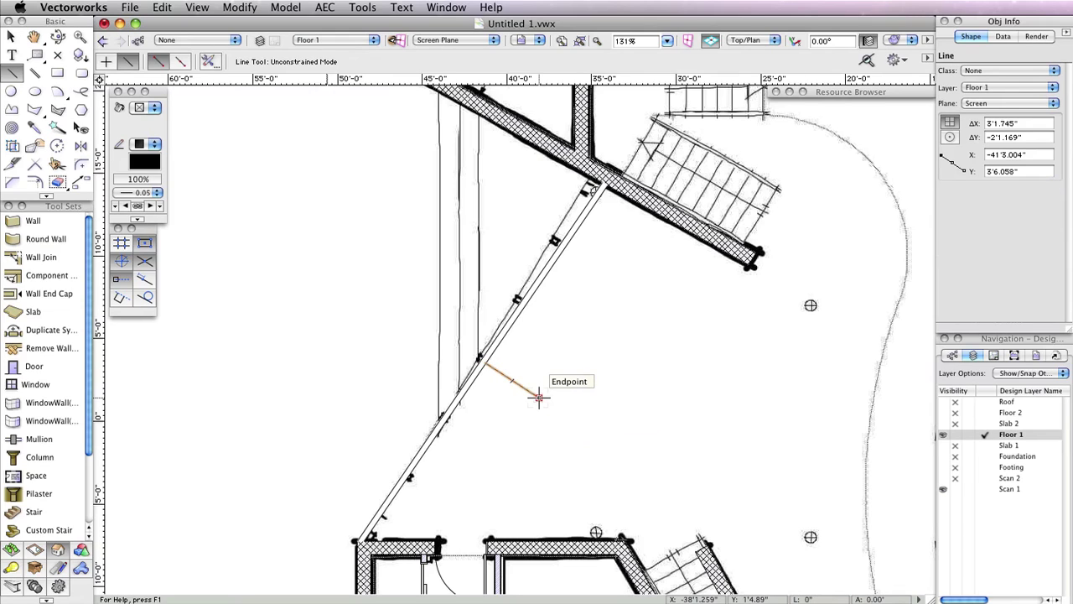
# Set up the Window tool in Offset Insertion mode with a Casement sash
pyautogui.click(36, 384)
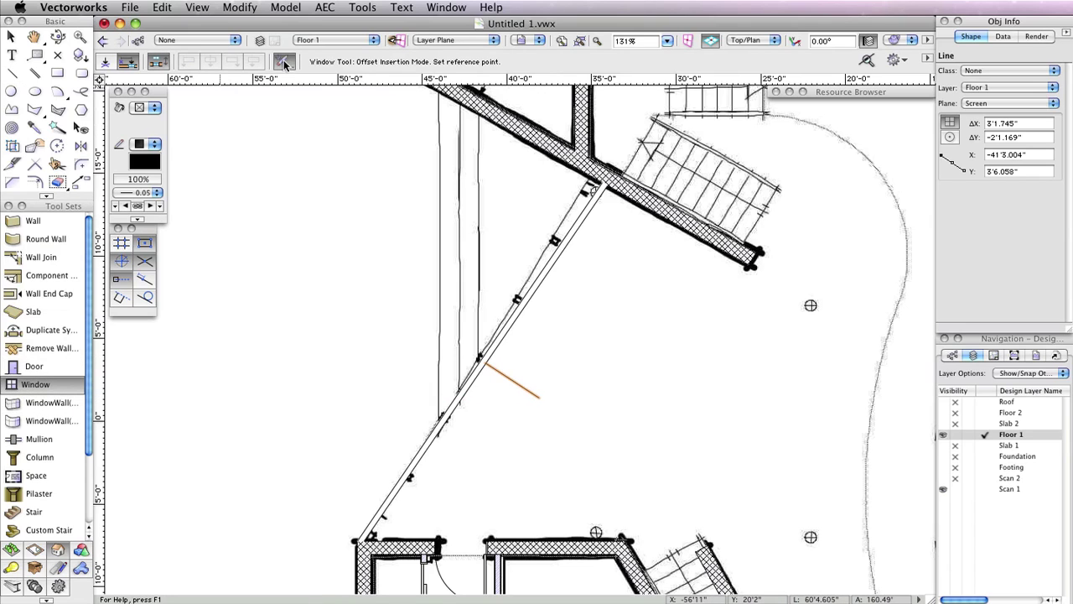
pyautogui.click(357, 213)
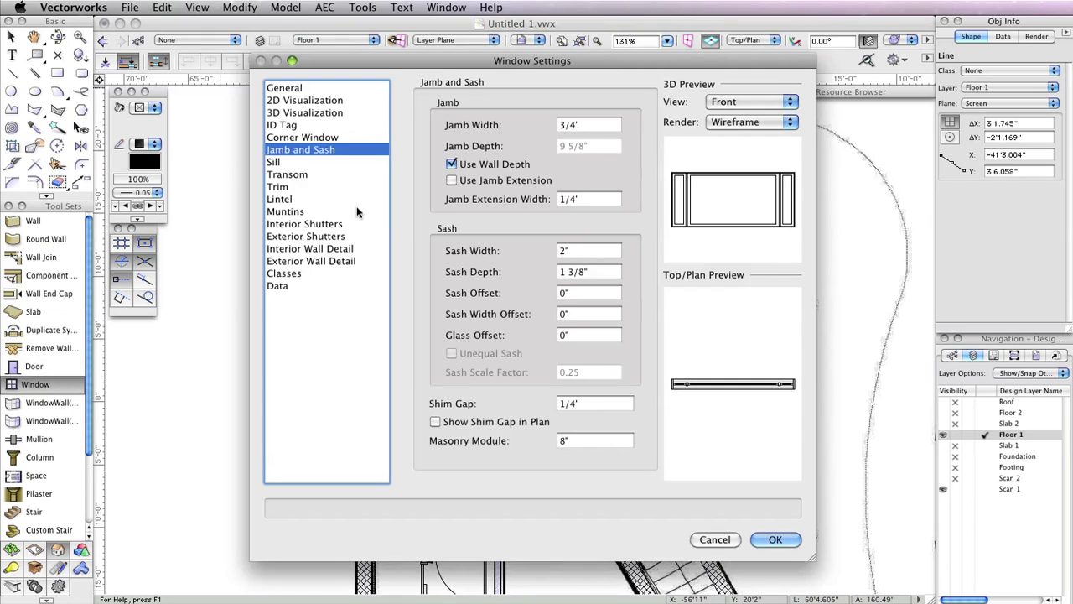
pyautogui.click(297, 88)
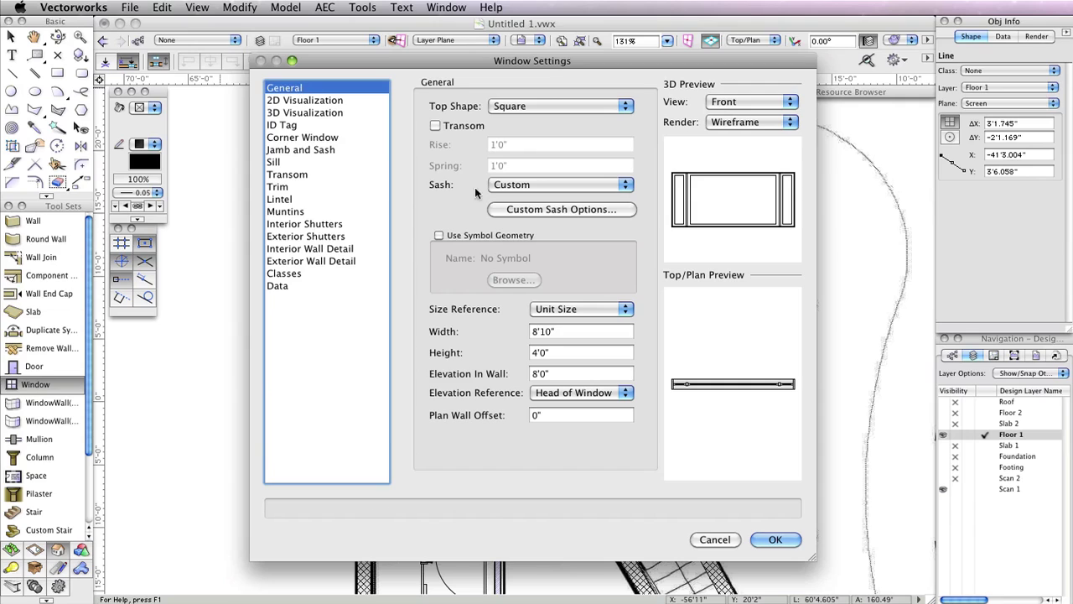
pyautogui.click(539, 186)
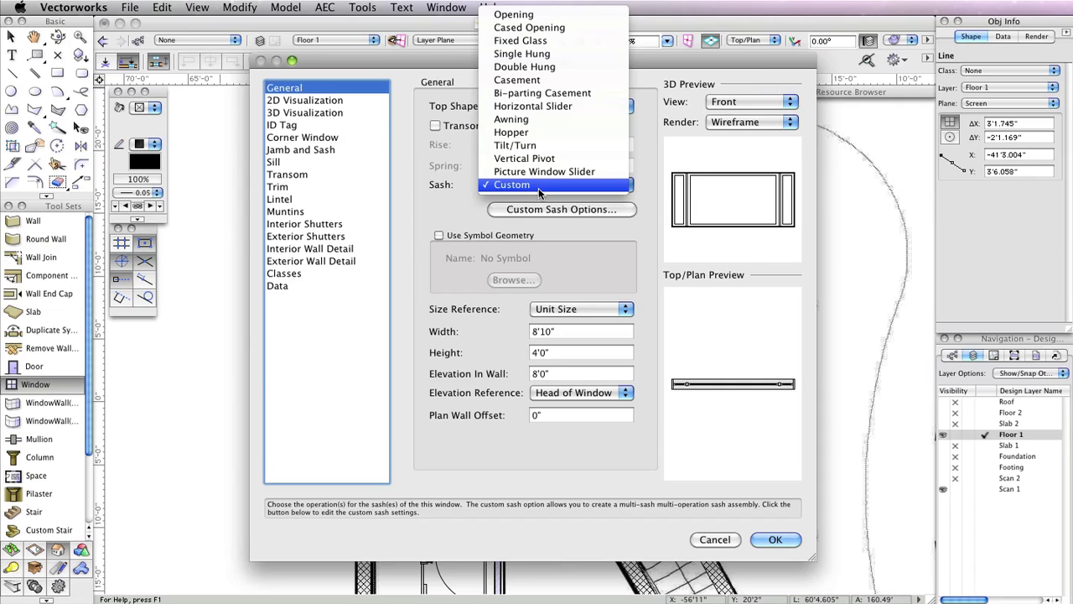
pyautogui.click(503, 80)
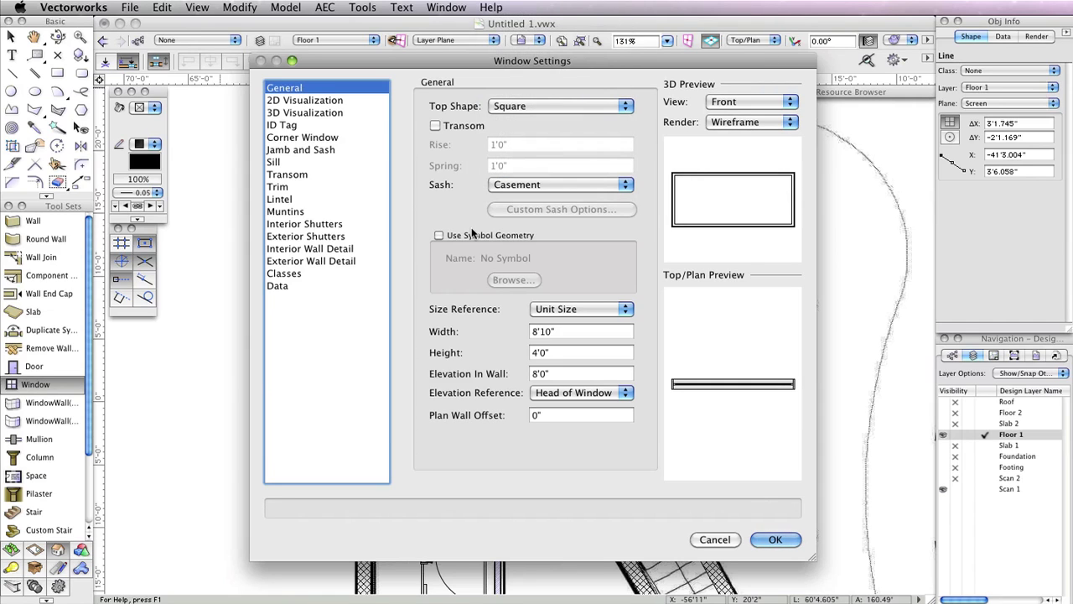
# Set the window to 3'10" wide and 7'0" high with a 0" elevation referenced to Sill of Window, keeping the wall depth for the jamb
pyautogui.click(566, 331)
pyautogui.write("3'10")
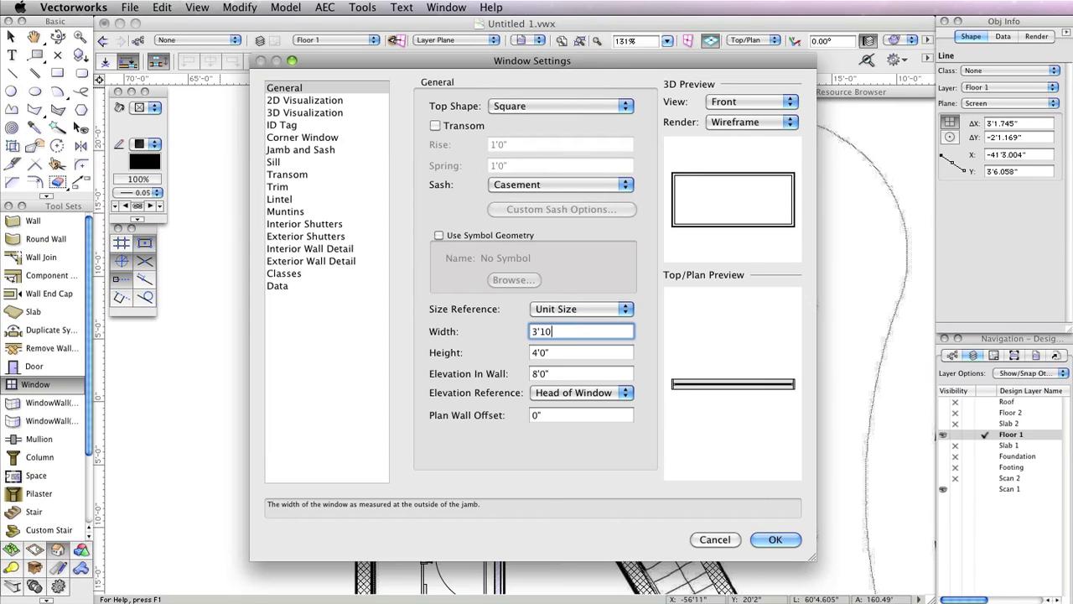
pyautogui.press('Tab')
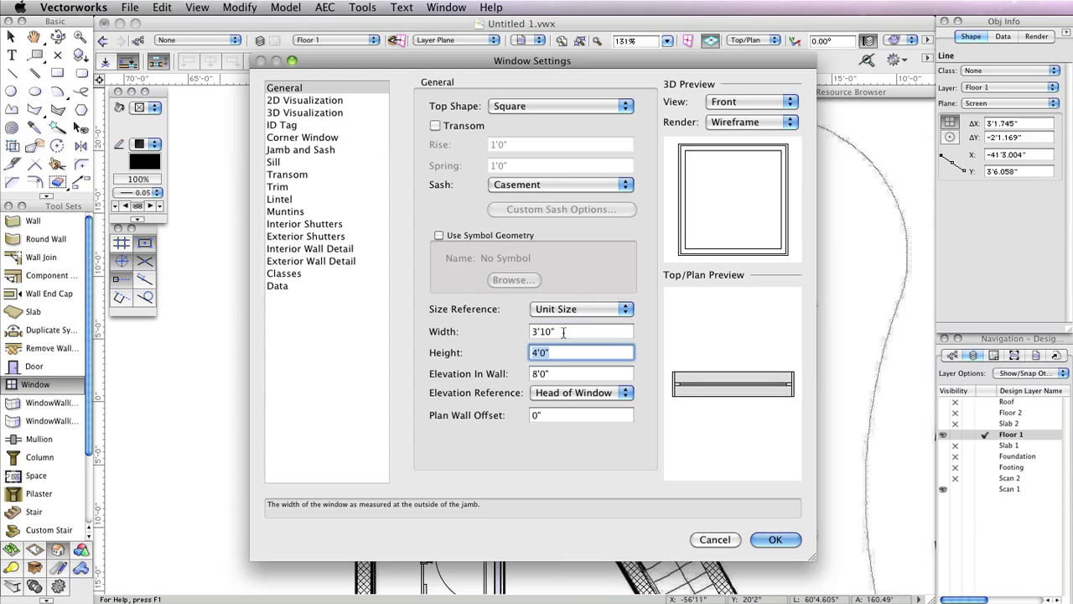
pyautogui.write("7'")
pyautogui.press('Tab')
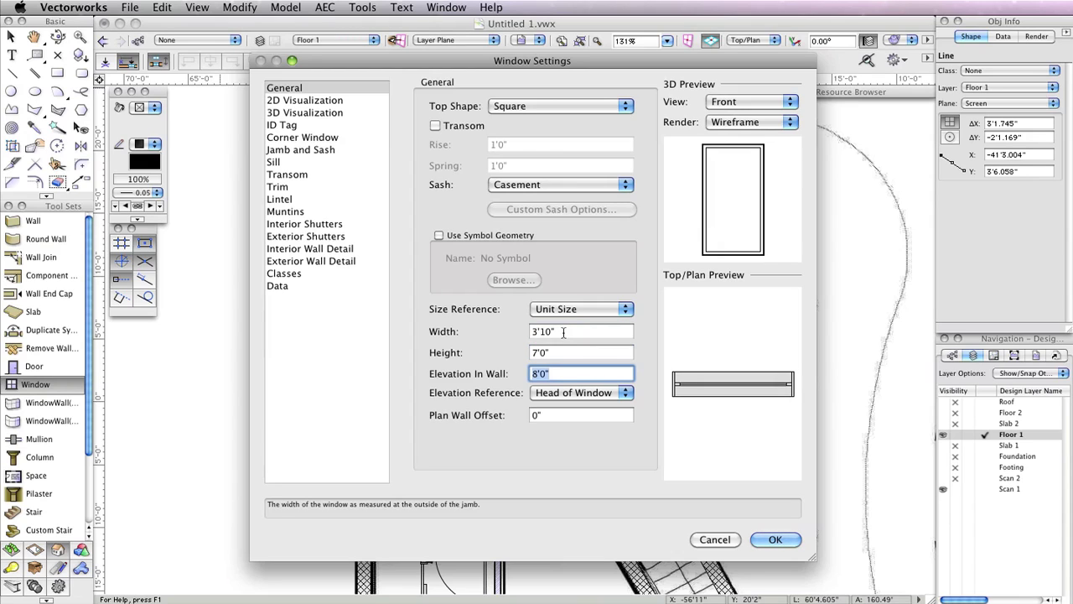
pyautogui.write('0')
pyautogui.press('Tab')
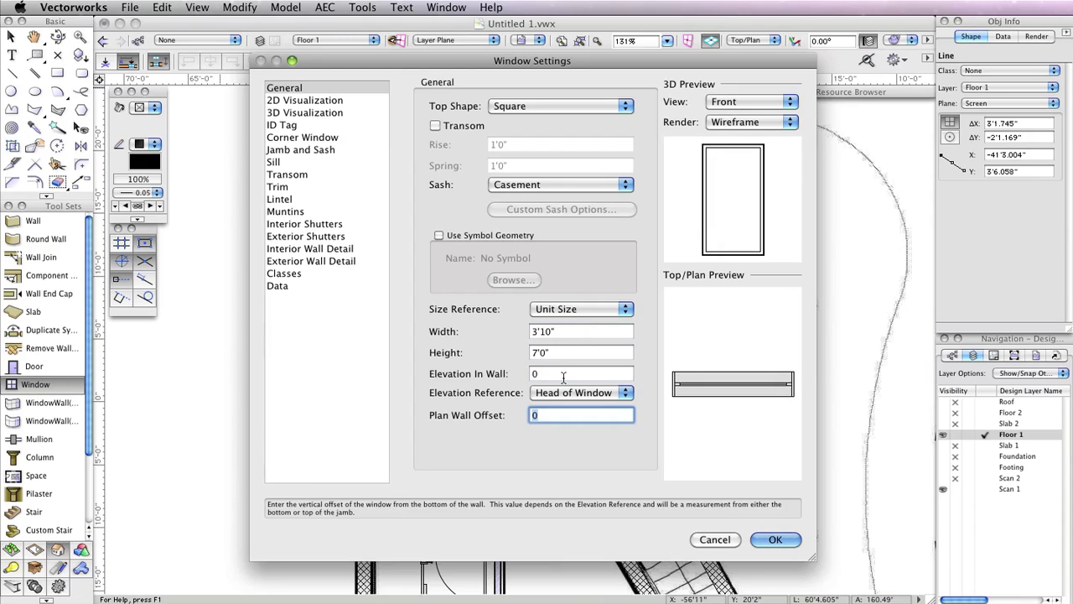
pyautogui.click(564, 392)
pyautogui.click(564, 404)
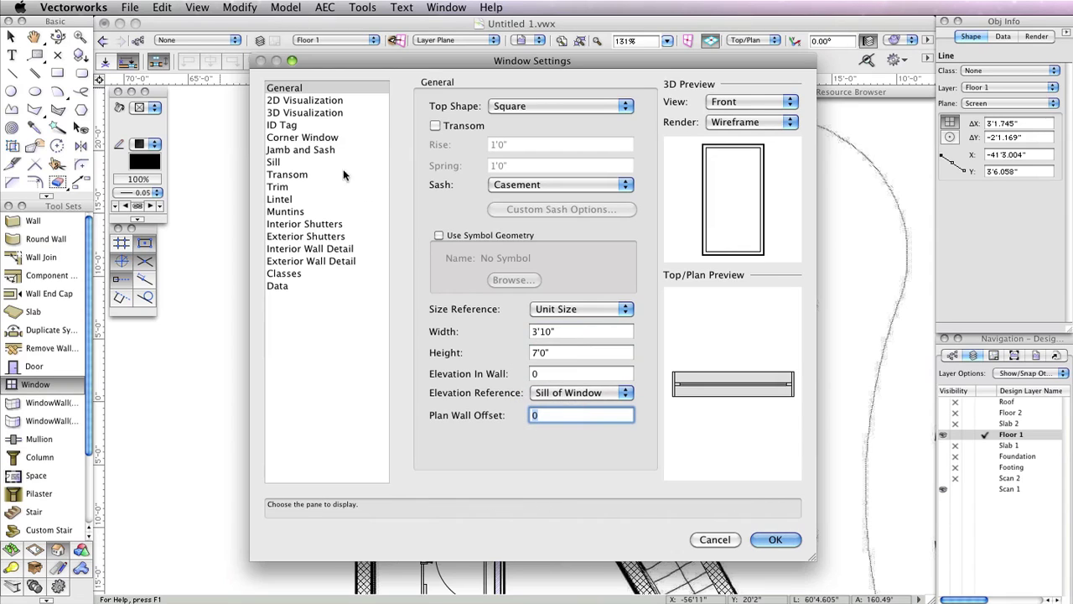
pyautogui.click(314, 150)
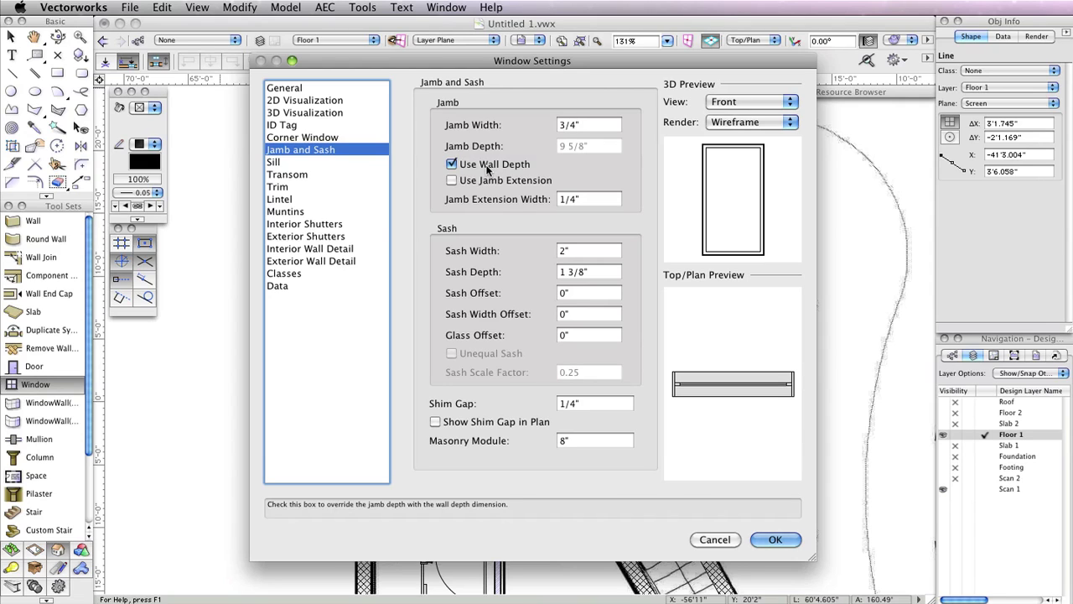
pyautogui.click(778, 538)
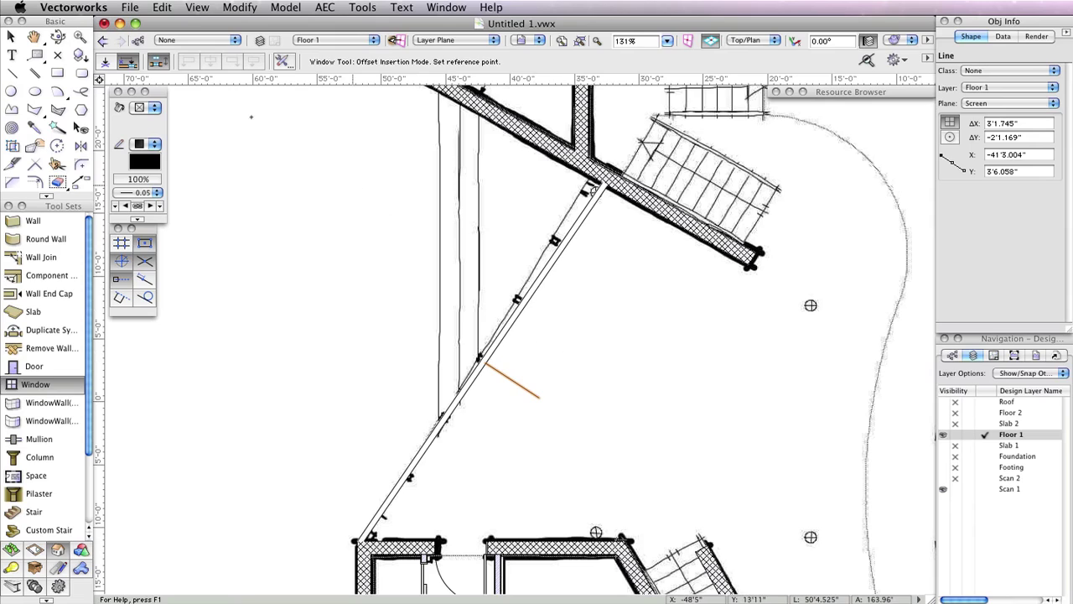
# Insert the window in the slanted wall just above the guide line, offset 2" from the wall's midpoint
pyautogui.click(482, 360)
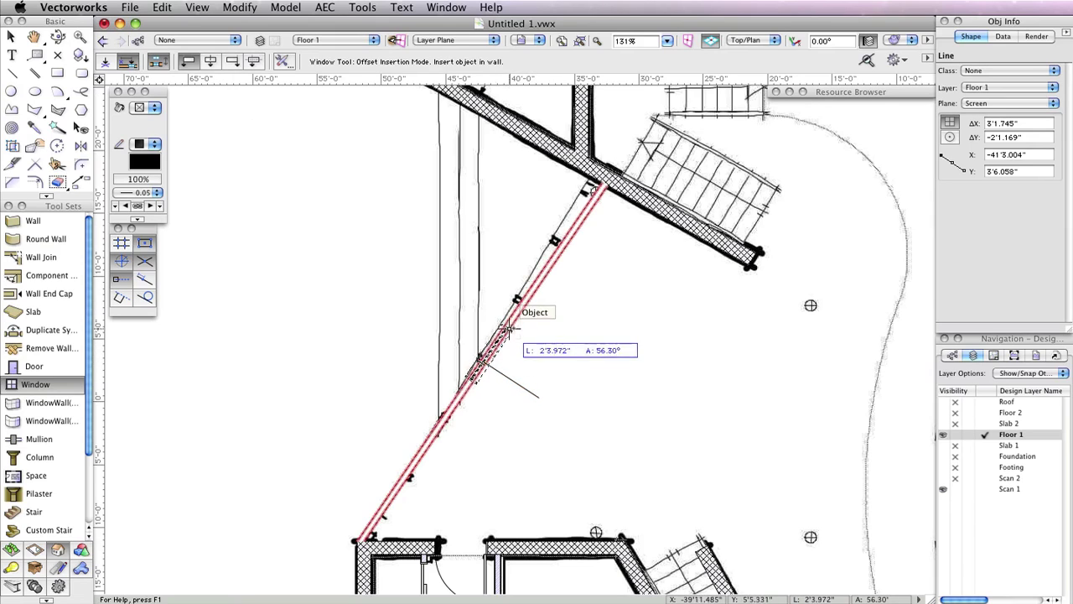
pyautogui.scroll(3, 510, 312)
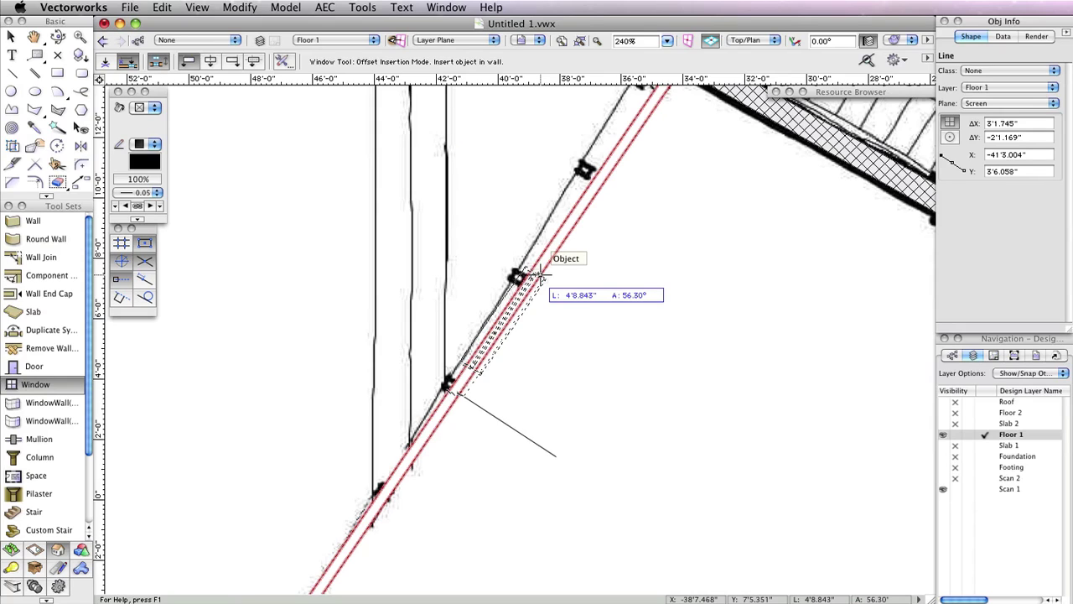
pyautogui.click(543, 274)
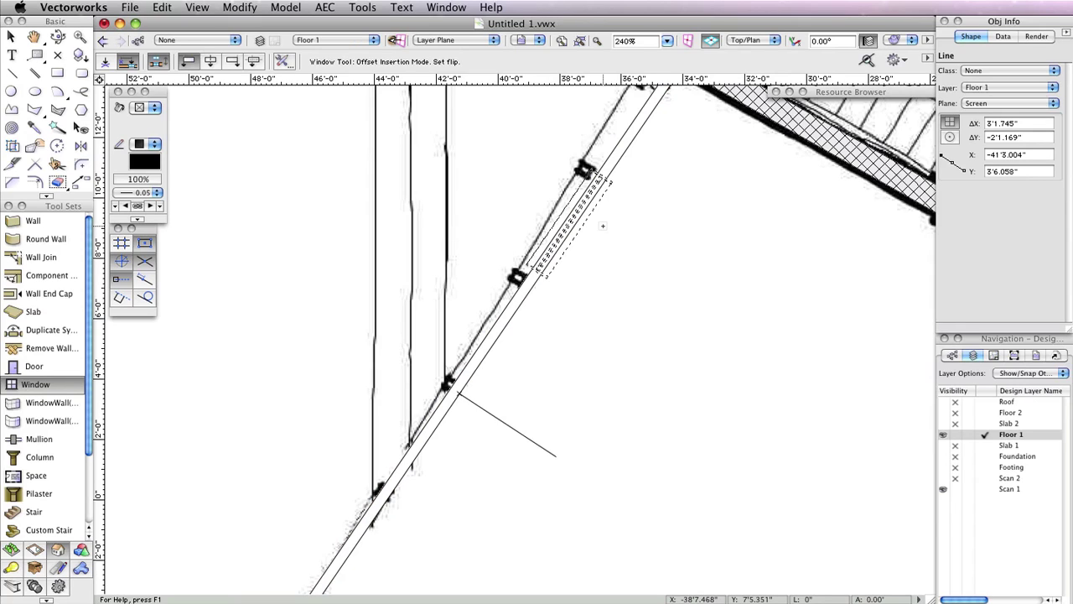
pyautogui.click(602, 224)
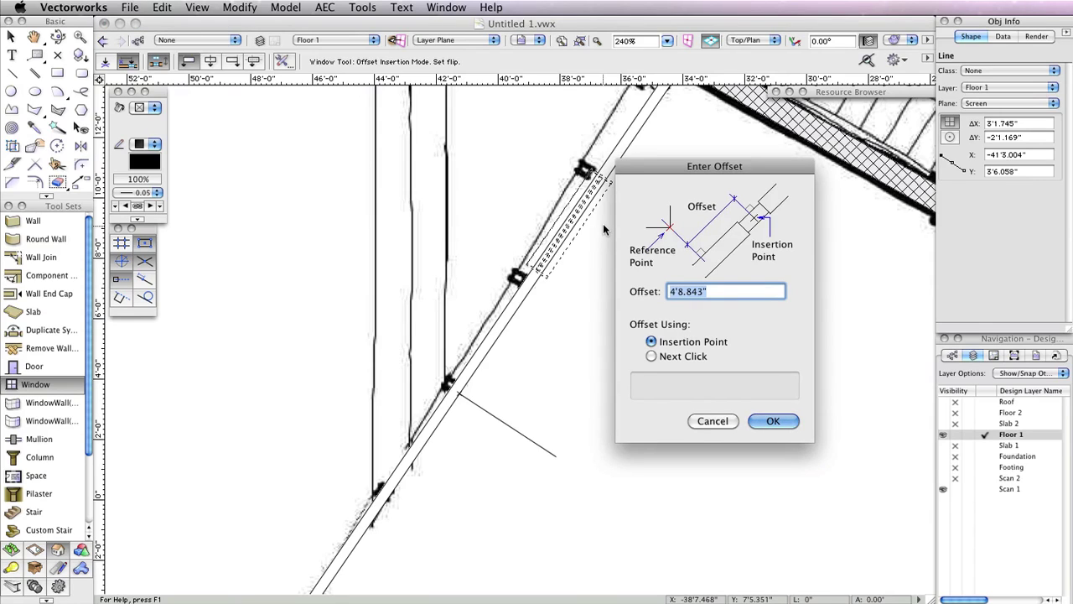
pyautogui.write('2')
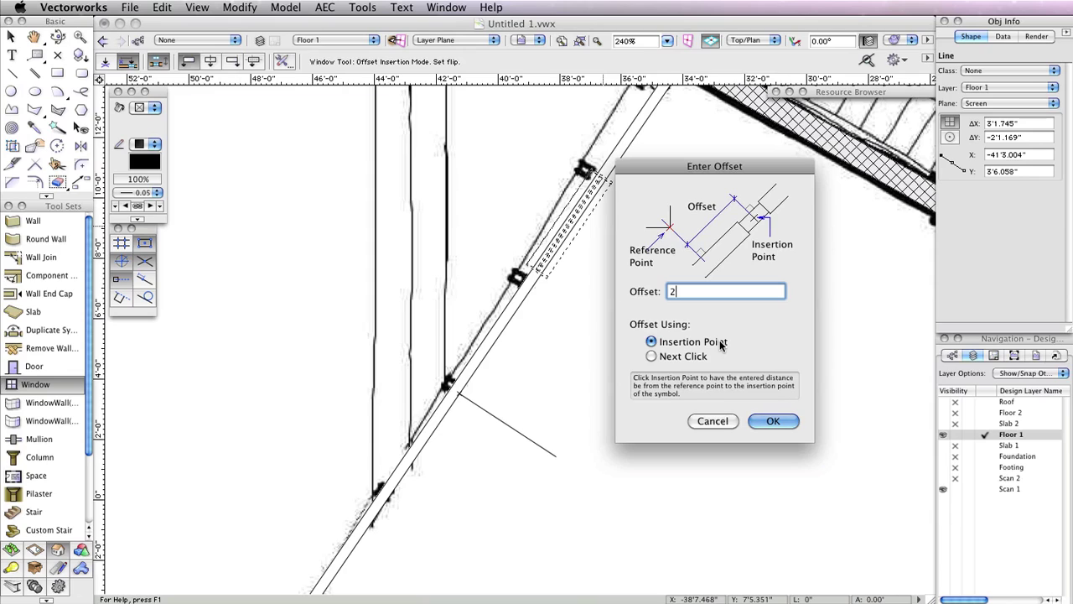
pyautogui.click(773, 421)
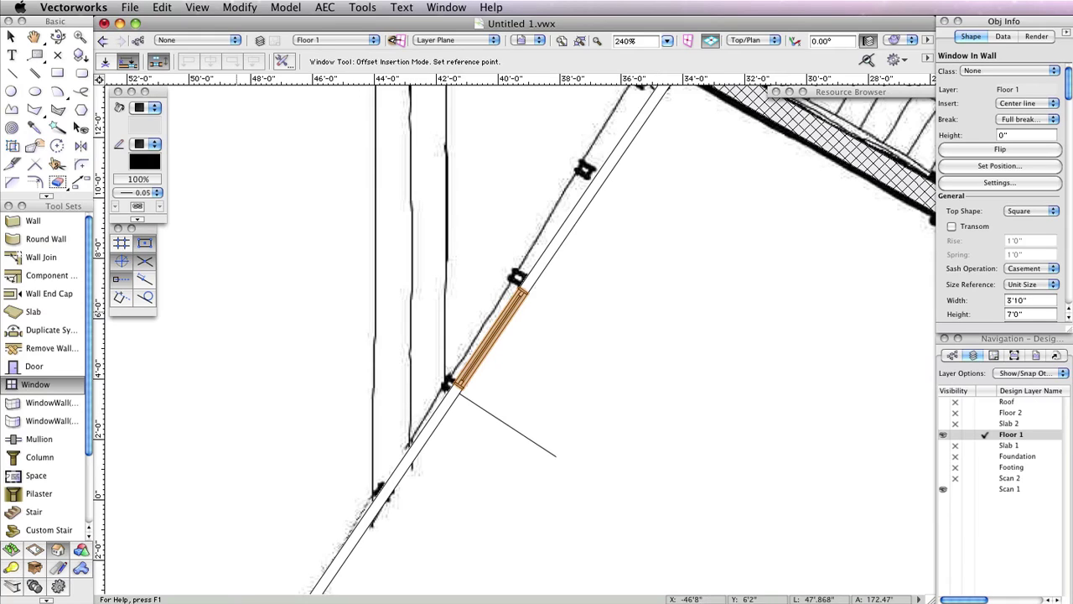
# With Move by Points, create two duplicates of the window up along the slanted wall at 4'2" spacing
pyautogui.click(85, 185)
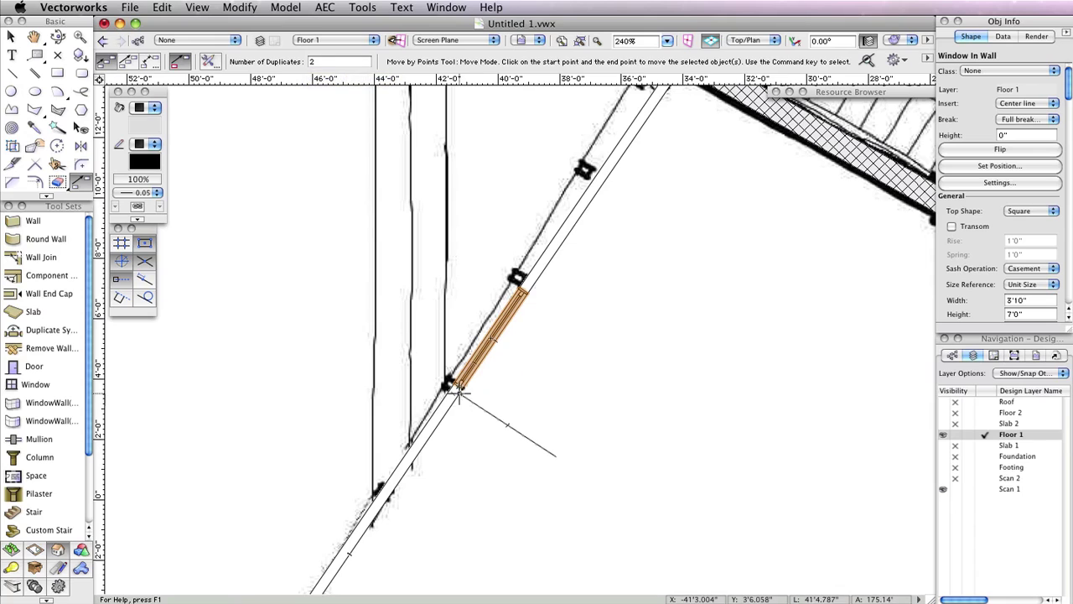
pyautogui.press('z')
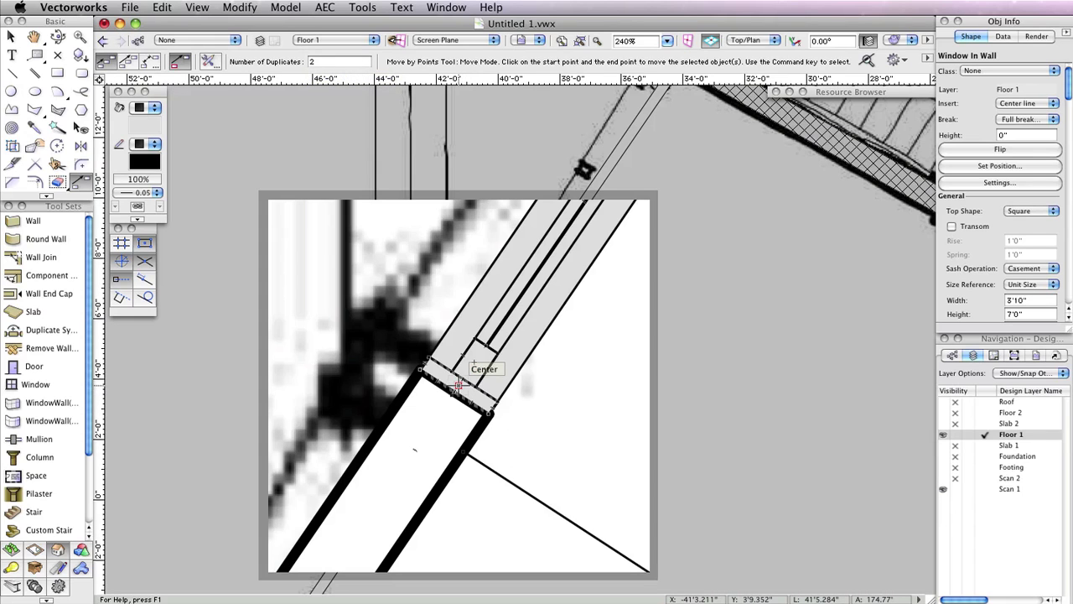
pyautogui.click(455, 389)
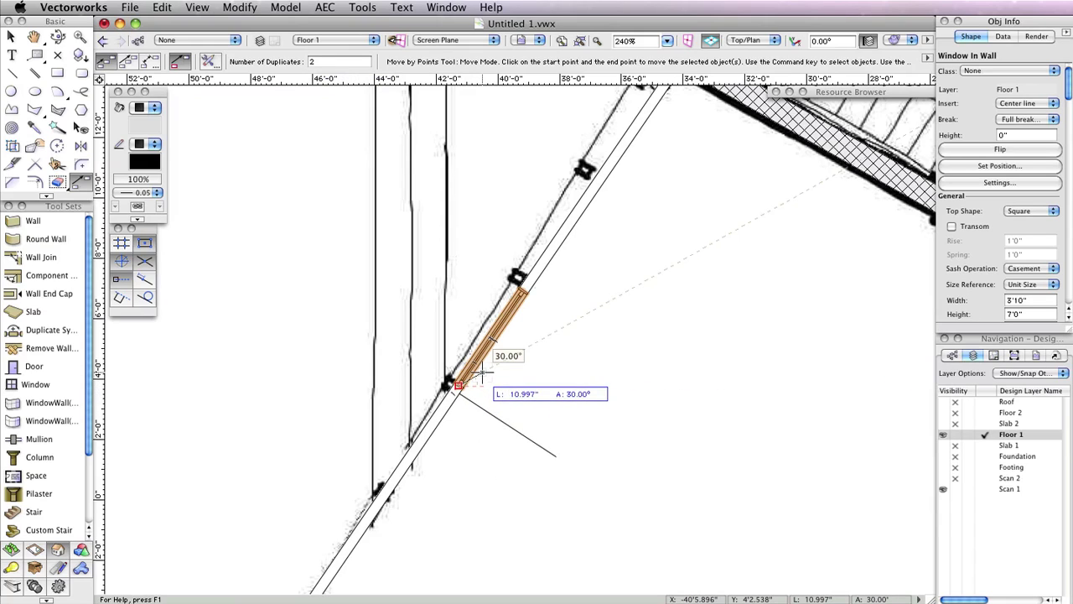
pyautogui.press('Tab')
pyautogui.write('4\'2"')
pyautogui.press('Tab')
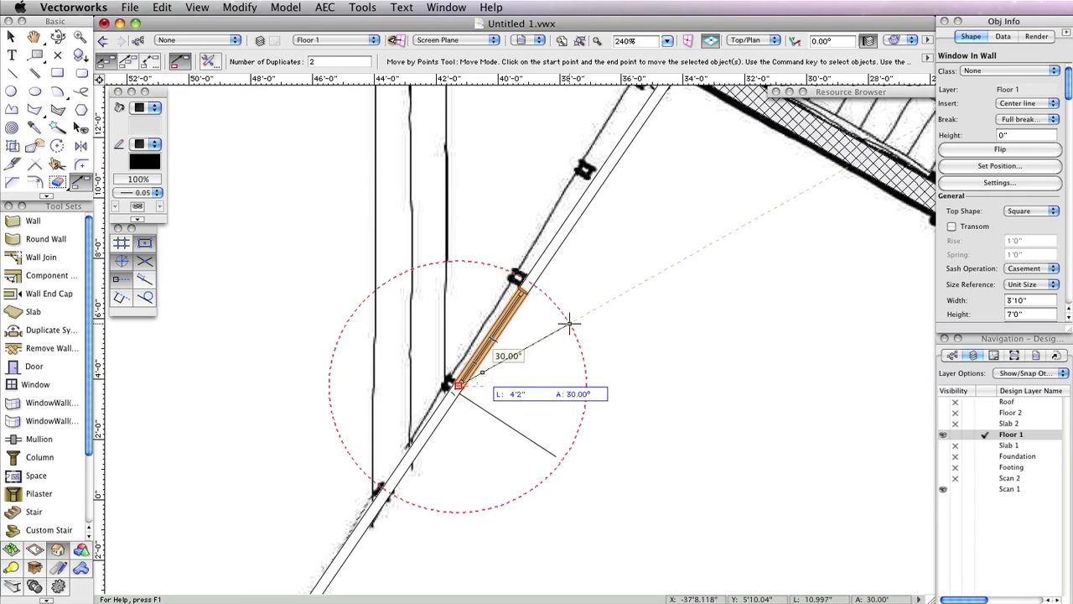
pyautogui.click(523, 283)
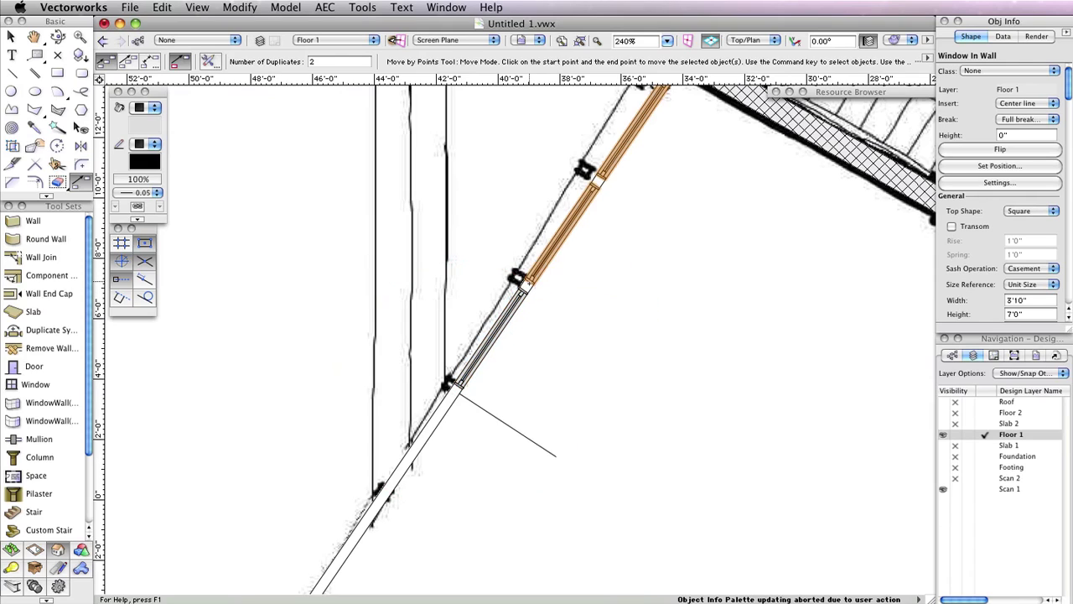
# Add the first window to the selection and mirror a duplicate of all three windows across the guide line at the wall's midpoint
pyautogui.scroll(2, 666, 283)
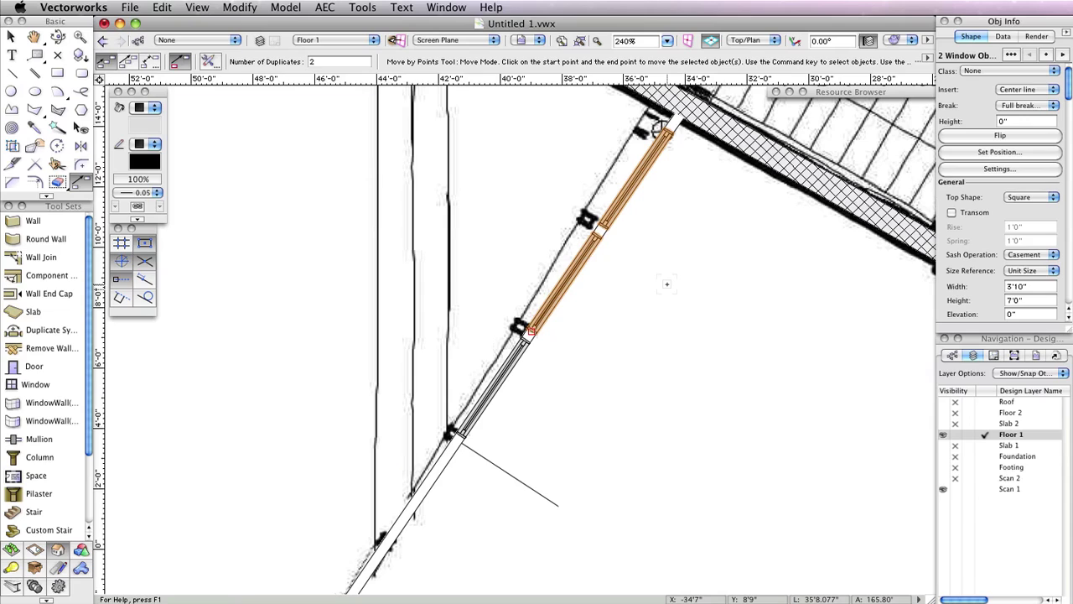
pyautogui.press('x')
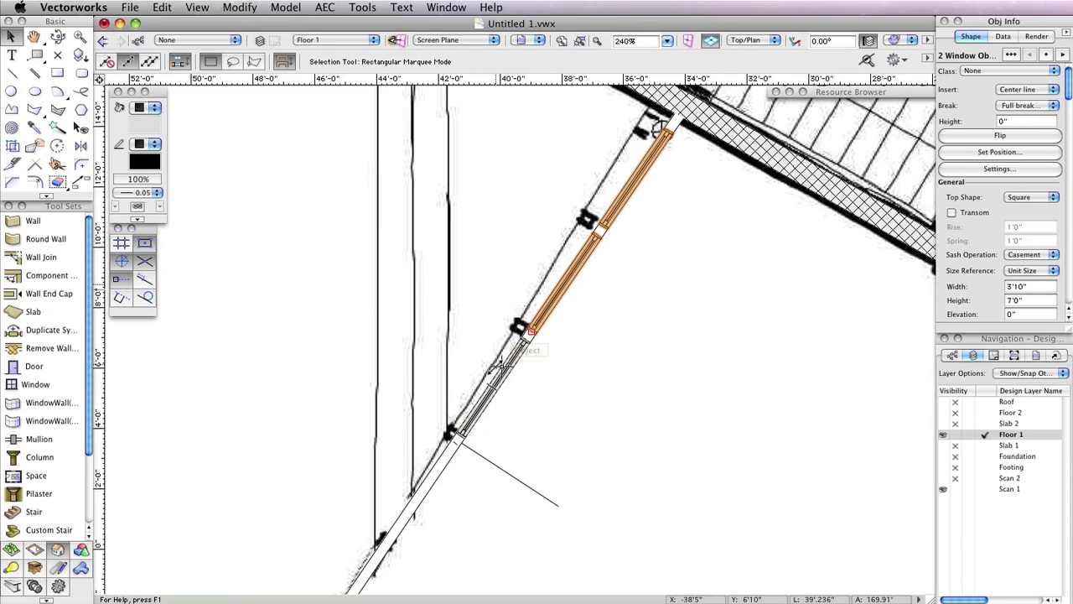
pyautogui.keyDown('shift'); pyautogui.click(500, 367); pyautogui.keyUp('shift')
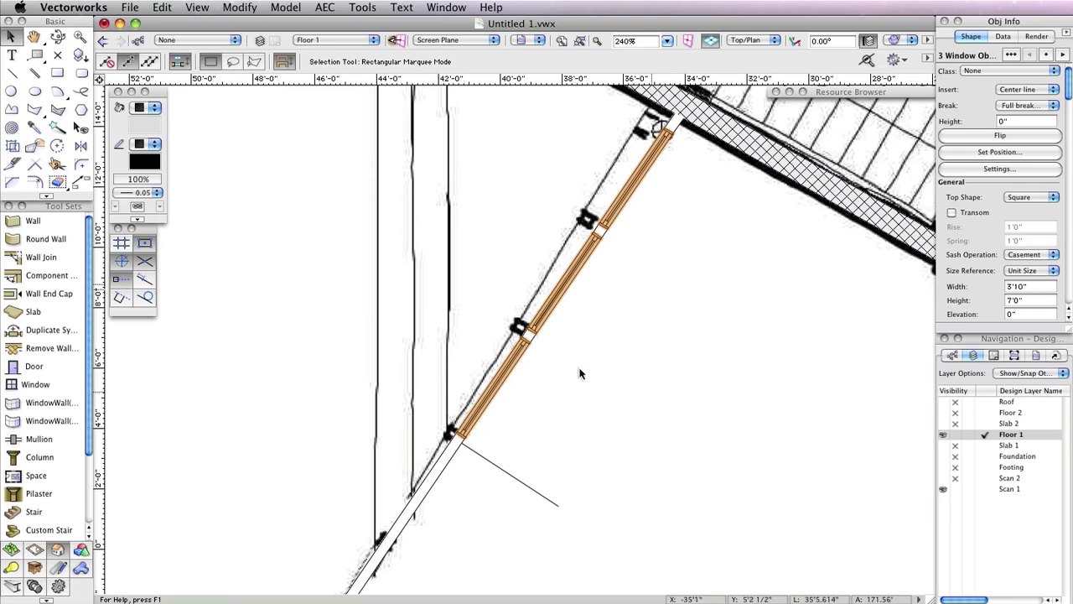
pyautogui.click(81, 145)
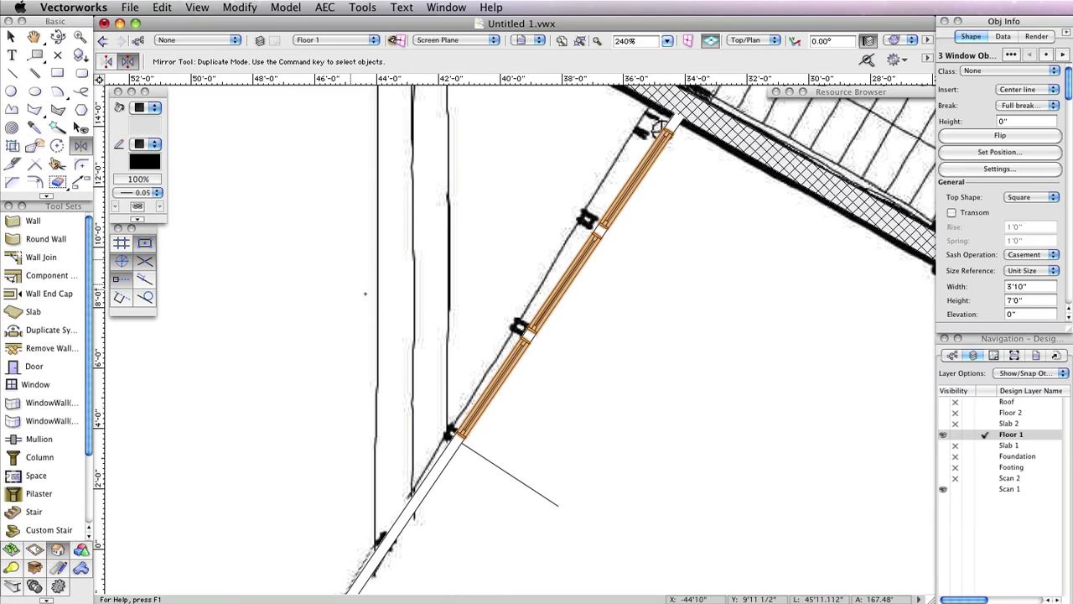
pyautogui.click(559, 504)
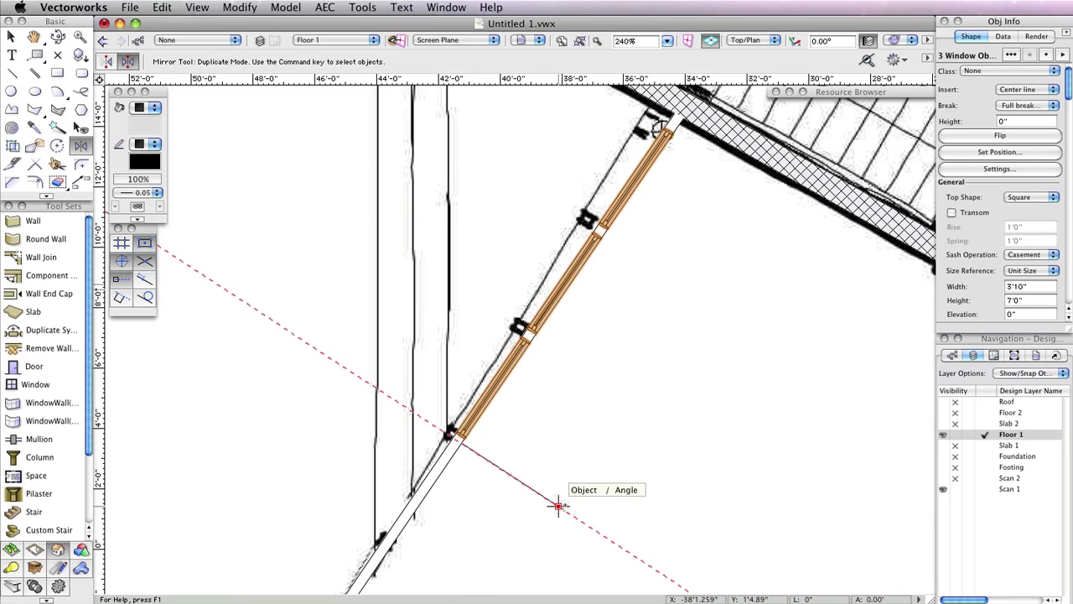
pyautogui.click(459, 441)
pyautogui.scroll(-1, 624, 421)
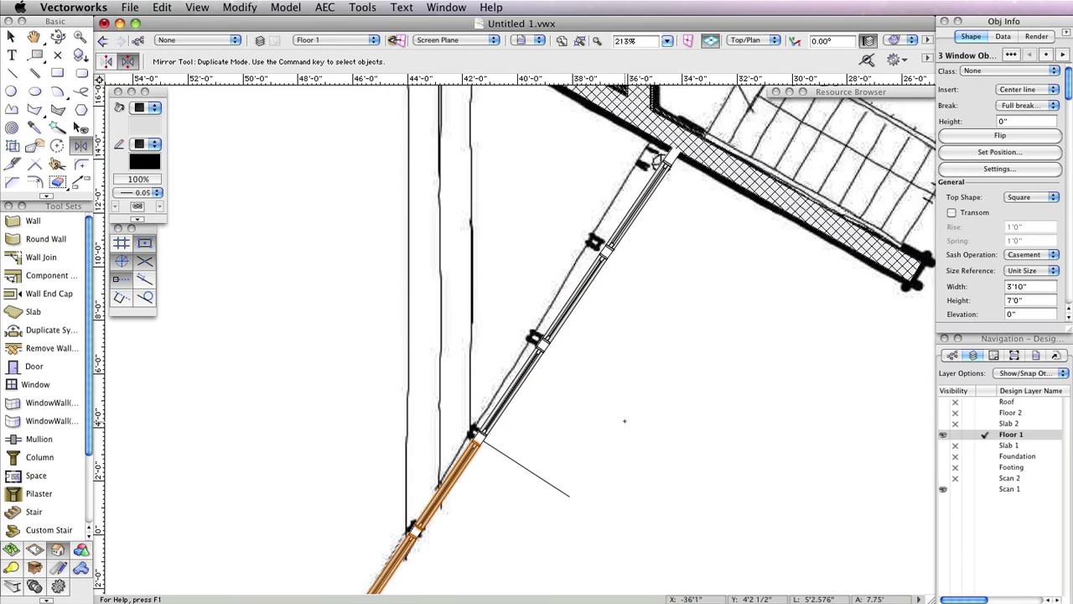
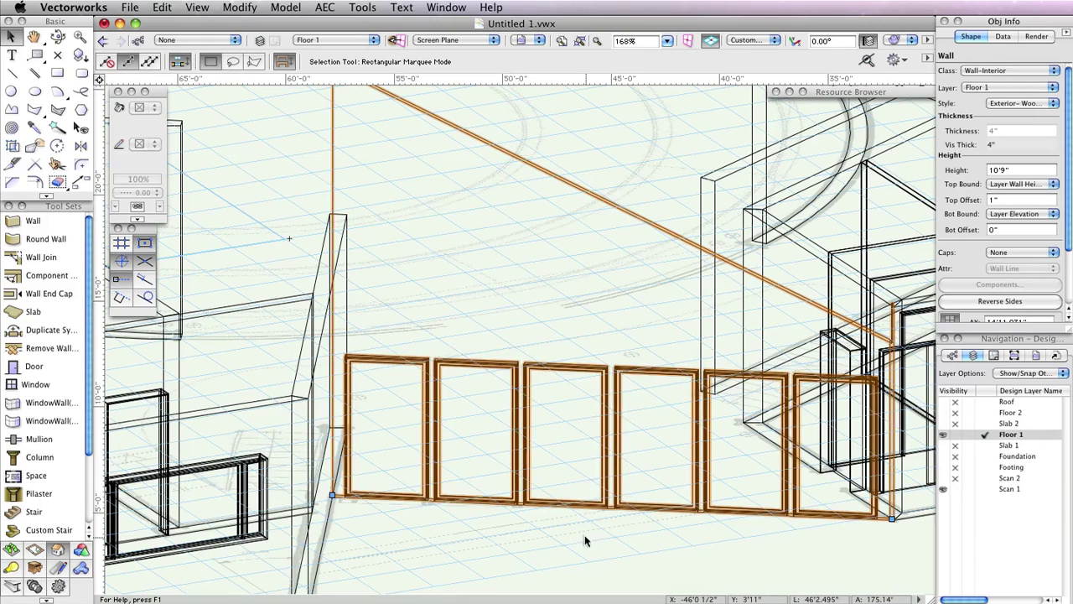
# Set the window at the tall end of the slanted wall to a 7'4" elevation and a 10'4" height
pyautogui.click(582, 536)
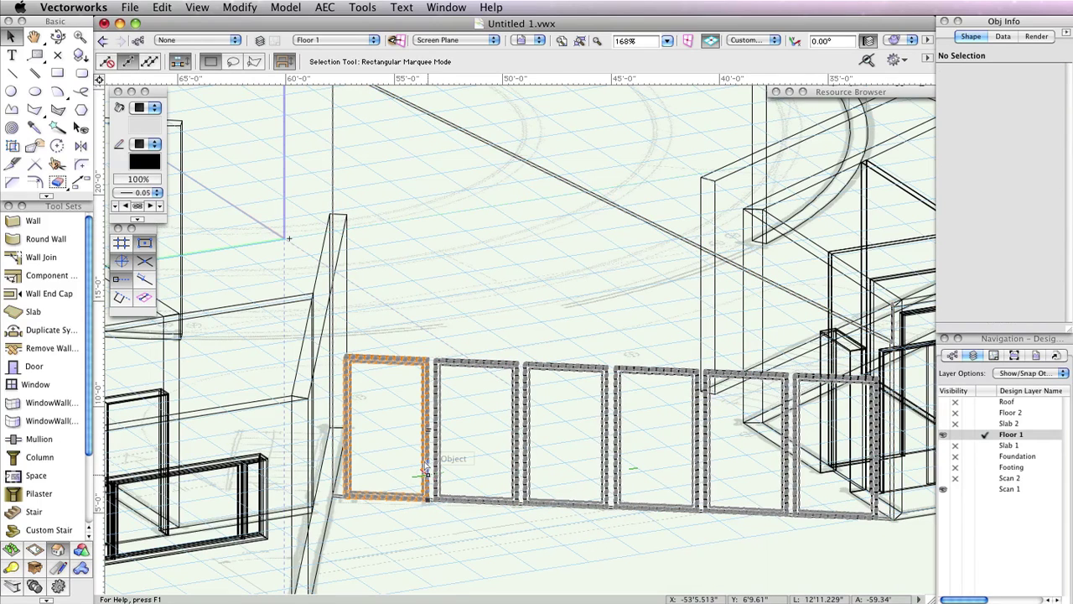
pyautogui.click(347, 440)
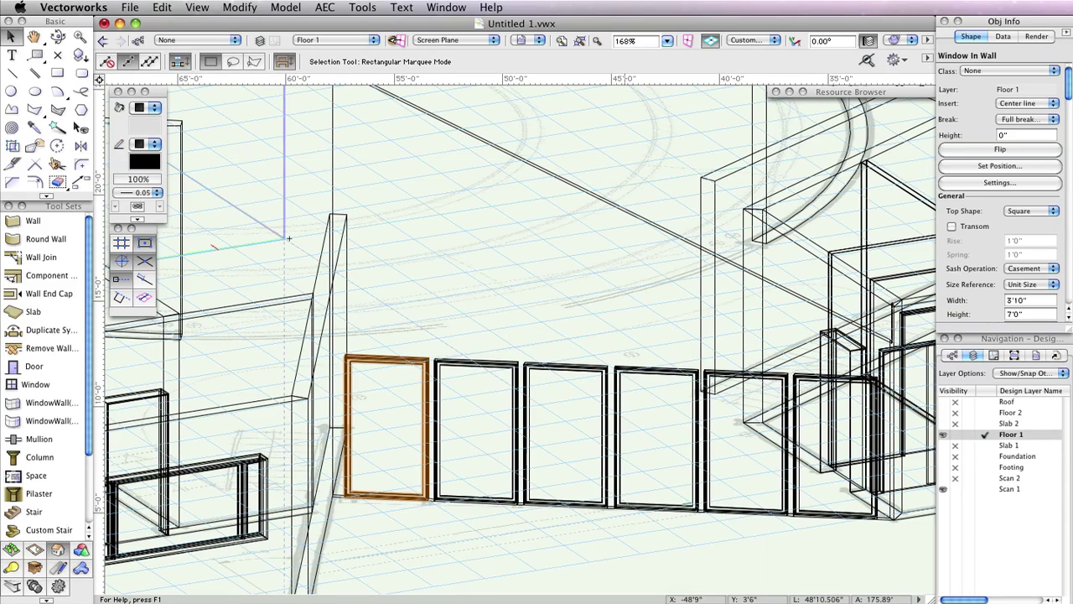
pyautogui.moveTo(1068, 92); pyautogui.dragTo(1067, 111)
pyautogui.click(1019, 195)
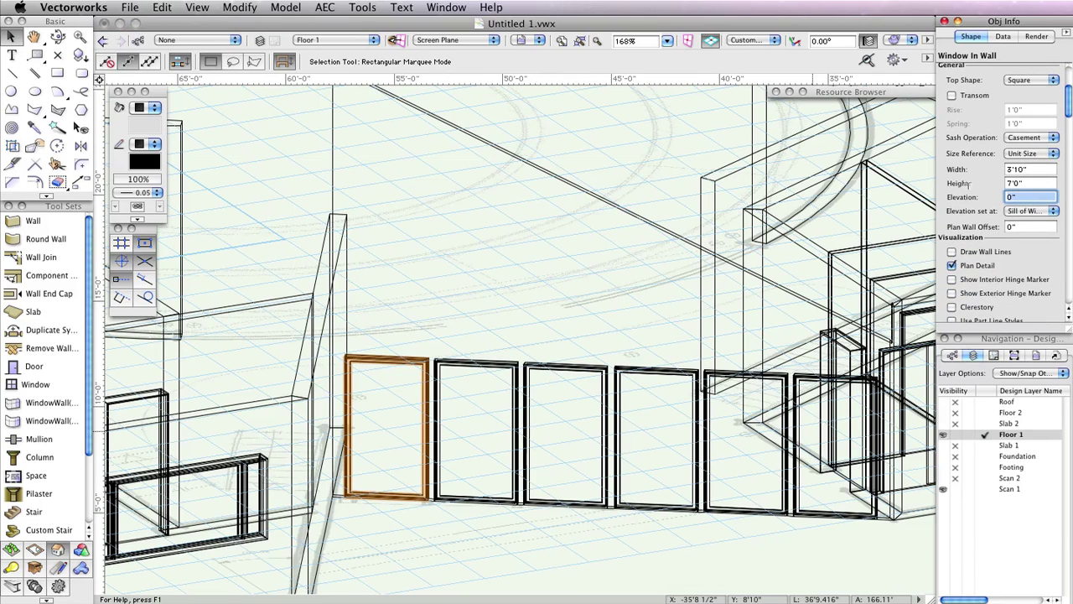
pyautogui.write("7'4")
pyautogui.press('Return')
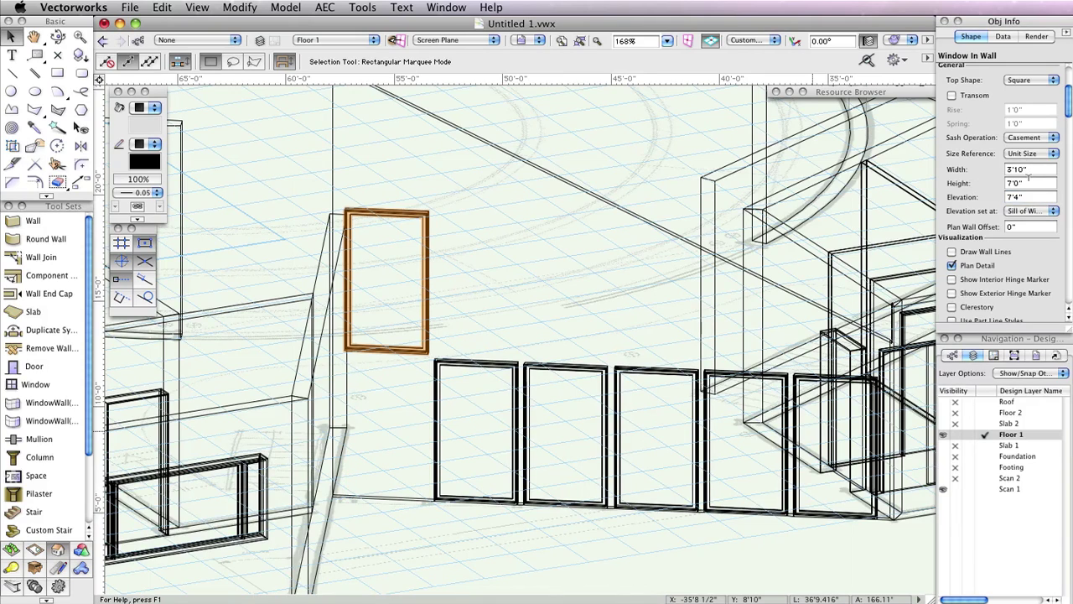
pyautogui.click(1027, 179)
pyautogui.write('10')
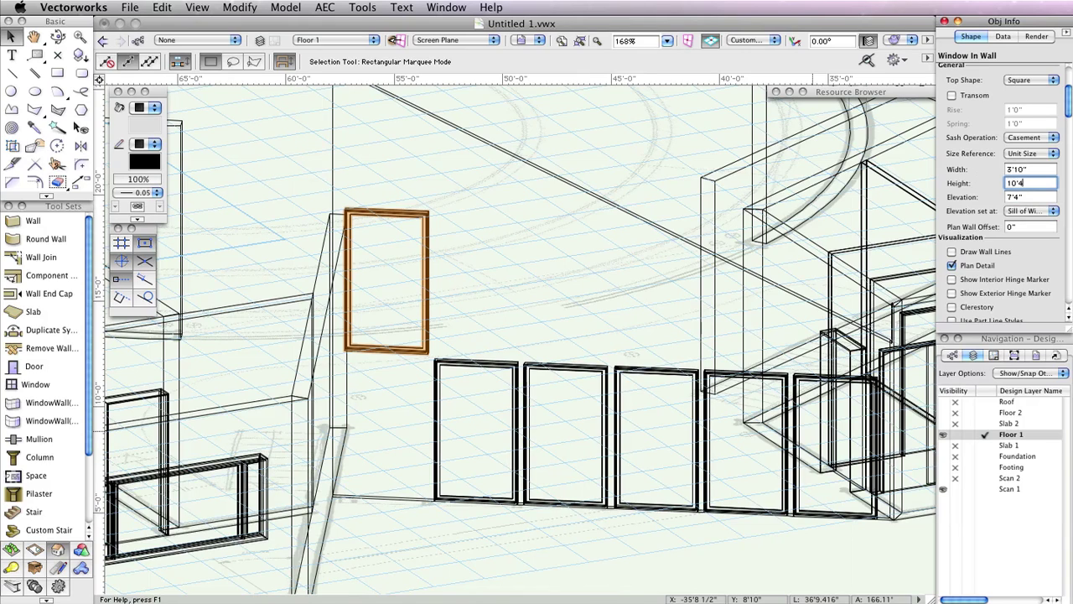
pyautogui.write("'4")
pyautogui.press('Return')
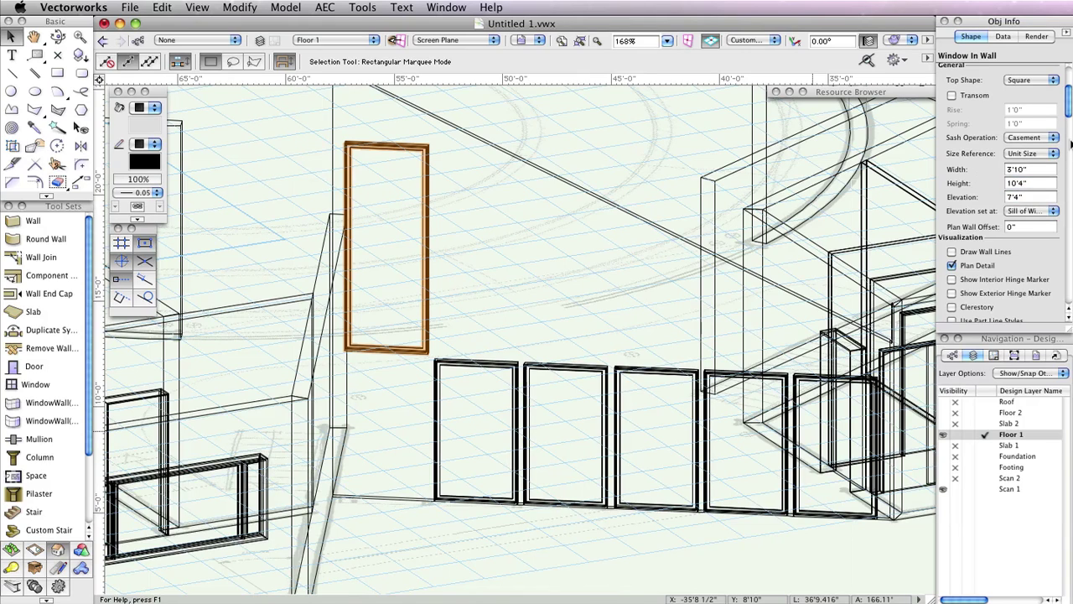
# Give the raised window a Sloped top shape with a rise of 1'8 3/8"
pyautogui.click(1039, 80)
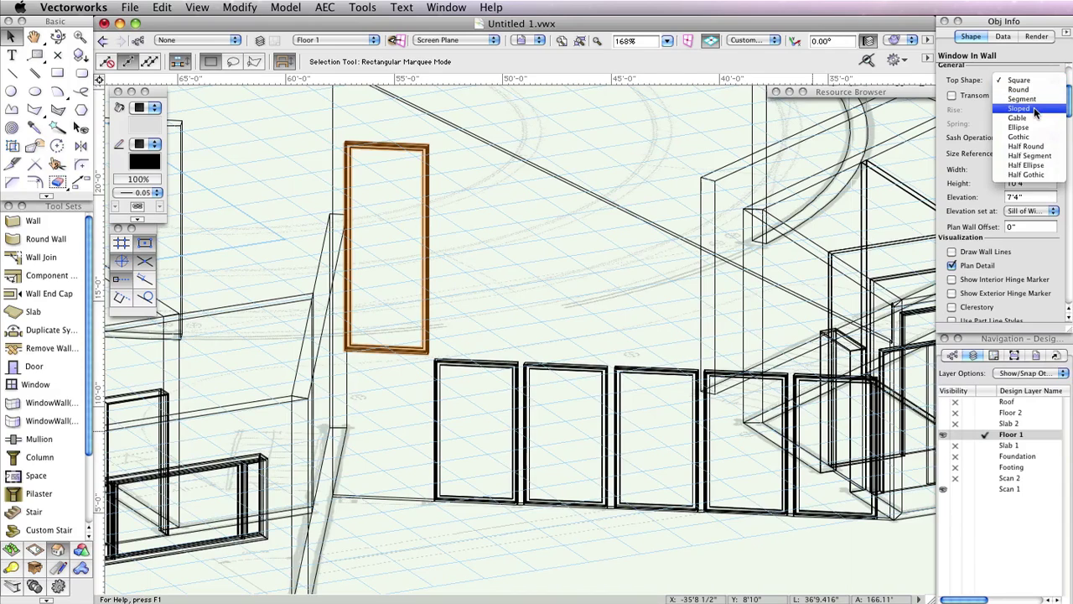
pyautogui.click(1035, 108)
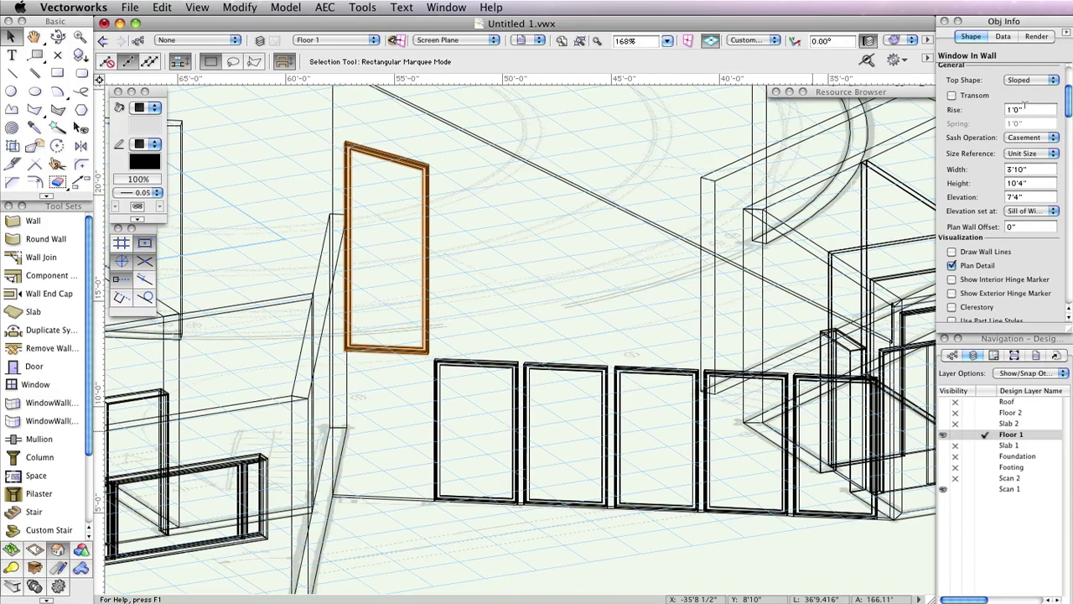
pyautogui.click(1025, 107)
pyautogui.write('1')
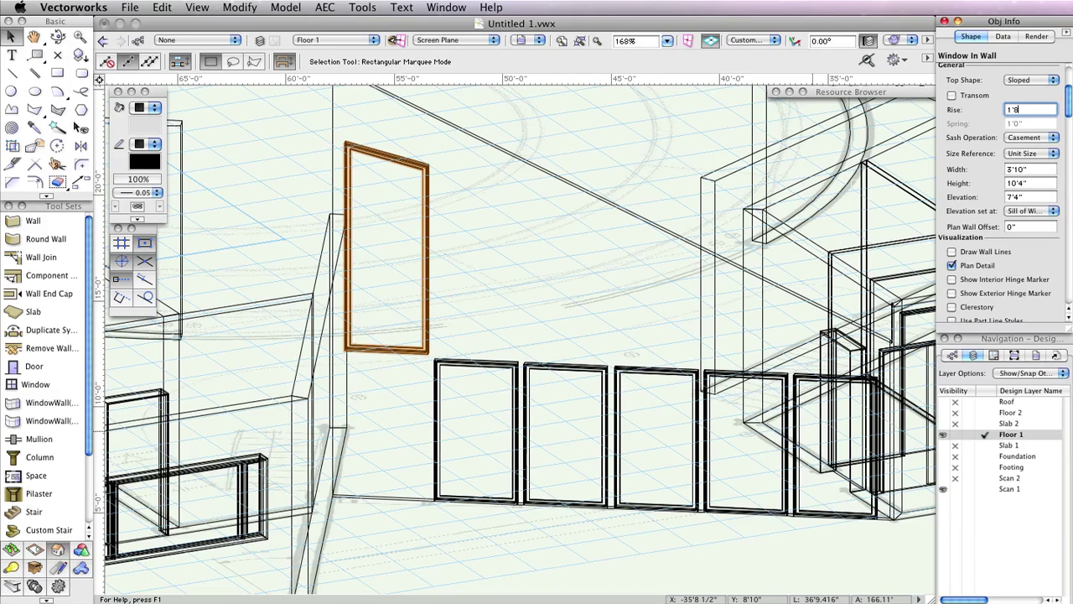
pyautogui.press('Return')
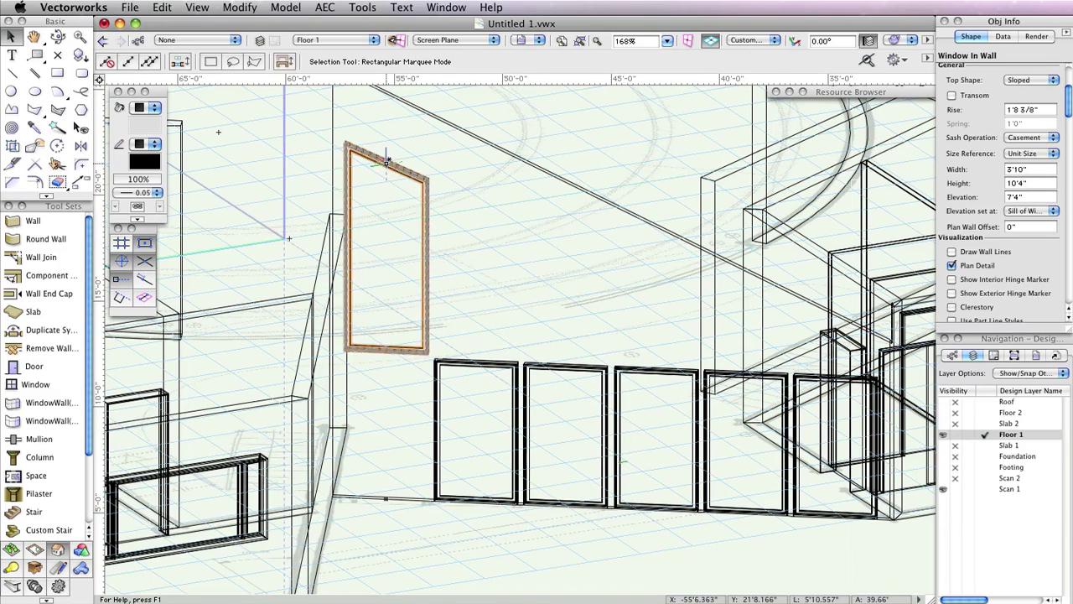
# With Duplicate Array, create five duplicates of the sloped window along the wall at a 4'2" offset, in the reversed direction
pyautogui.click(161, 7)
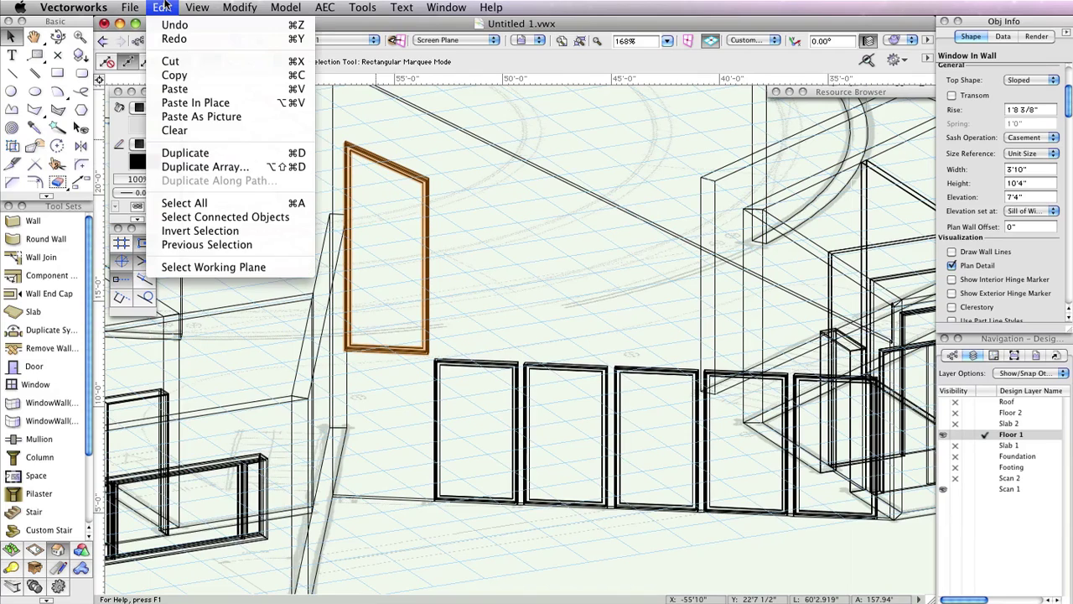
pyautogui.click(249, 168)
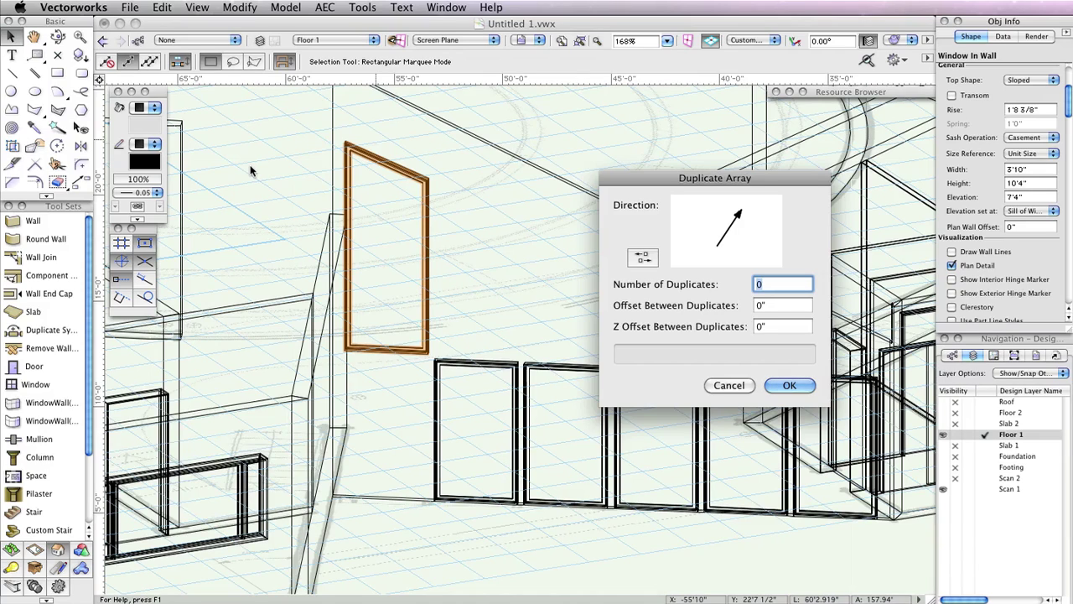
pyautogui.write('5')
pyautogui.press('Tab')
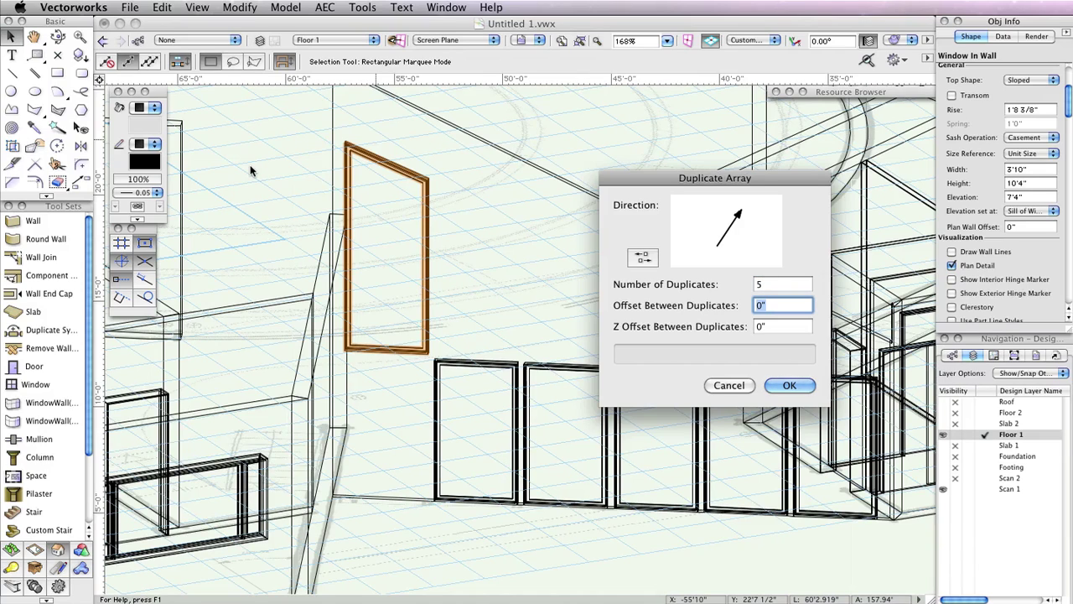
pyautogui.write("4'2")
pyautogui.press('Tab')
pyautogui.press('Tab')
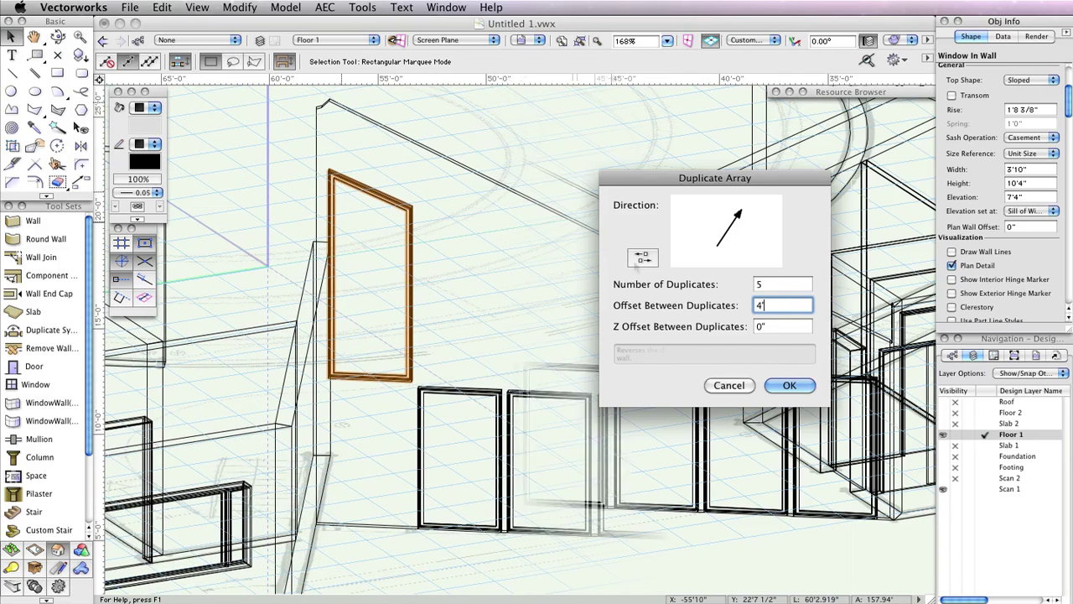
pyautogui.click(641, 257)
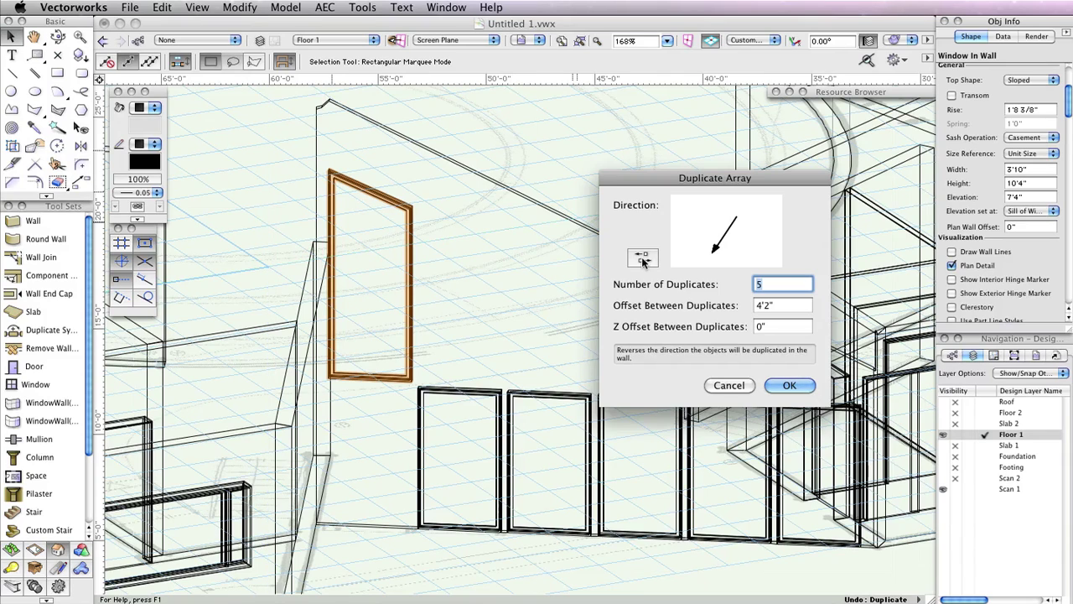
pyautogui.click(790, 385)
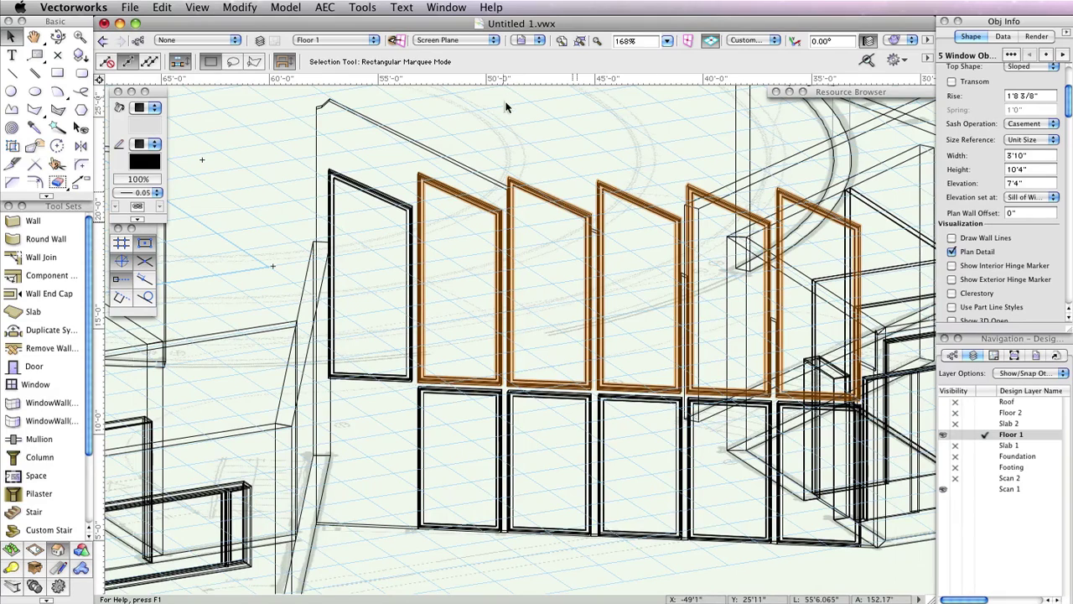
# Set the height of the second sloped window from the wall's tall end to 8'6"
pyautogui.click(509, 137)
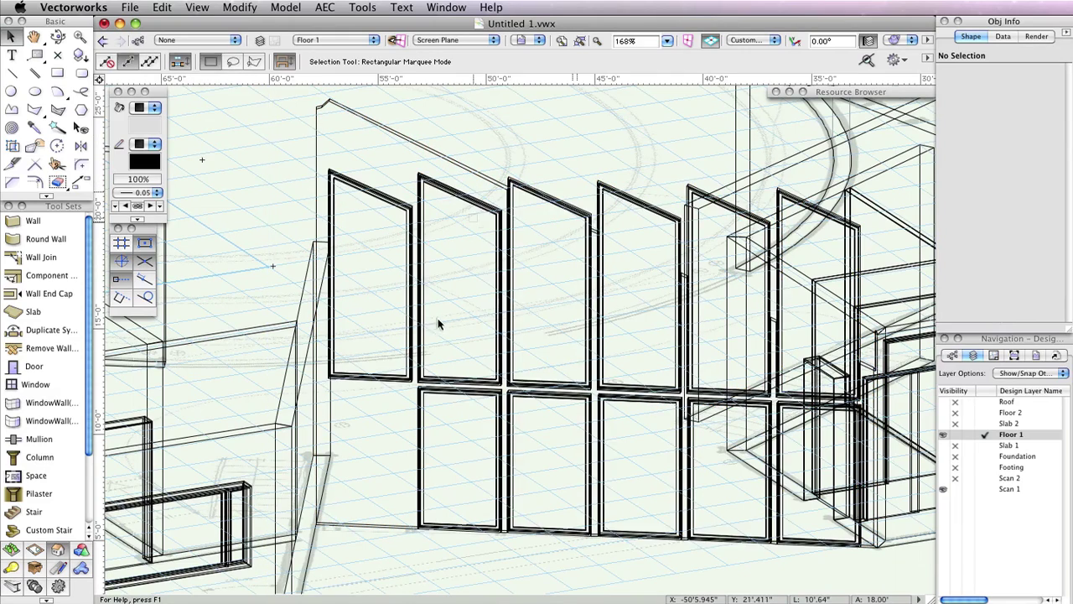
pyautogui.click(423, 322)
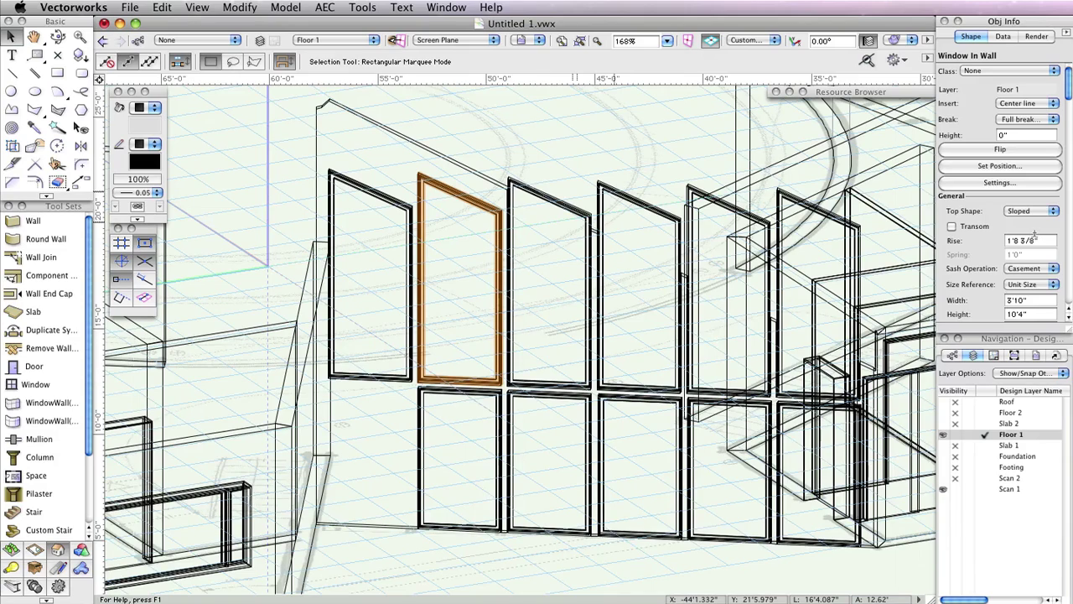
pyautogui.click(1030, 312)
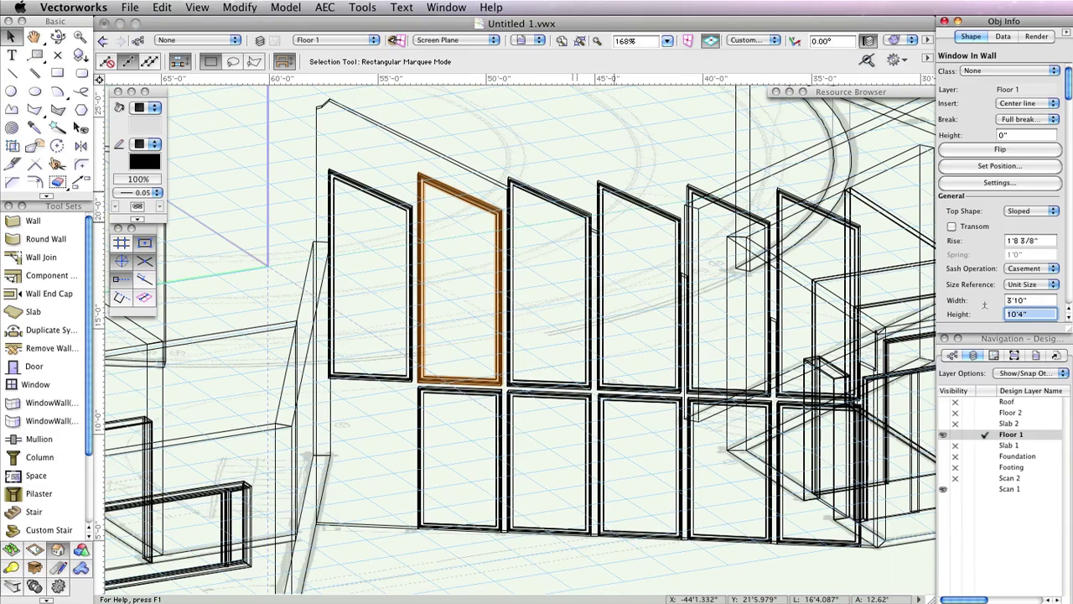
pyautogui.write("8'6")
pyautogui.press('Return')
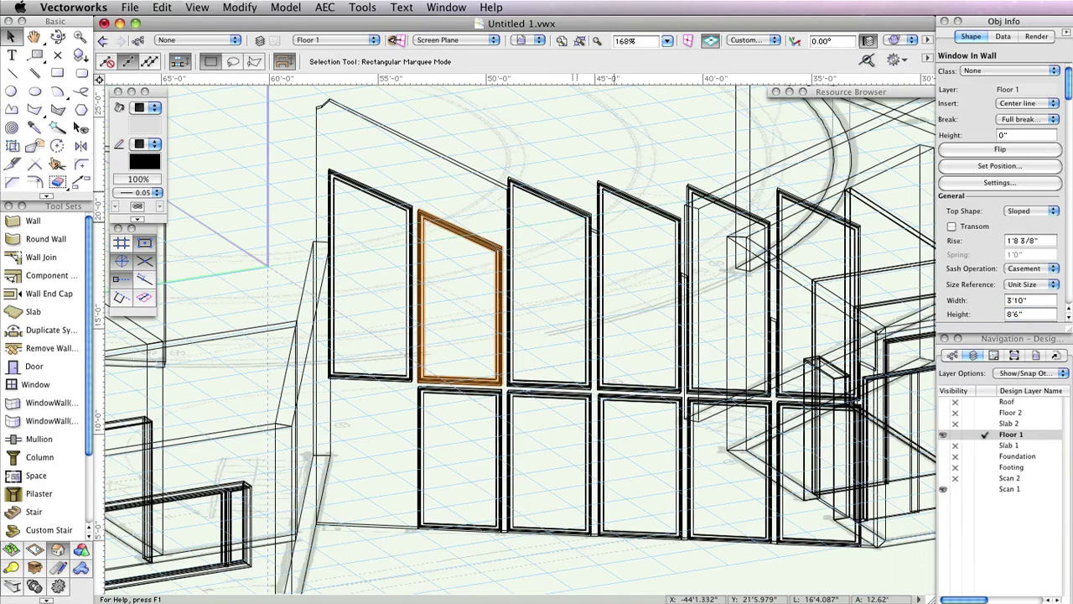
# Set the height of the third sloped window from the wall's tall end to 6'8"
pyautogui.click(542, 188)
pyautogui.click(1030, 312)
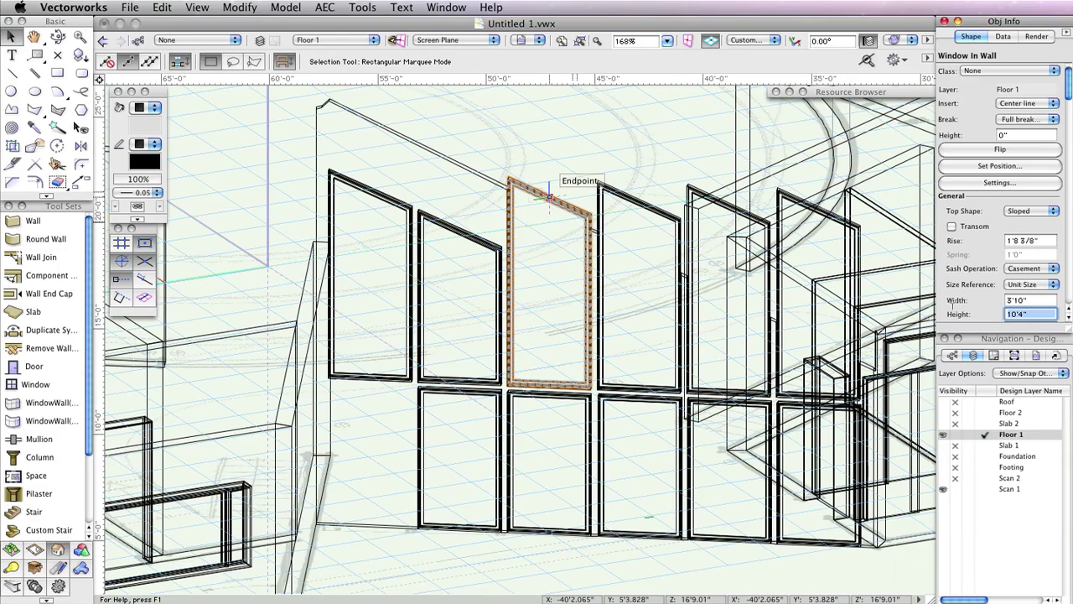
pyautogui.write("6'8")
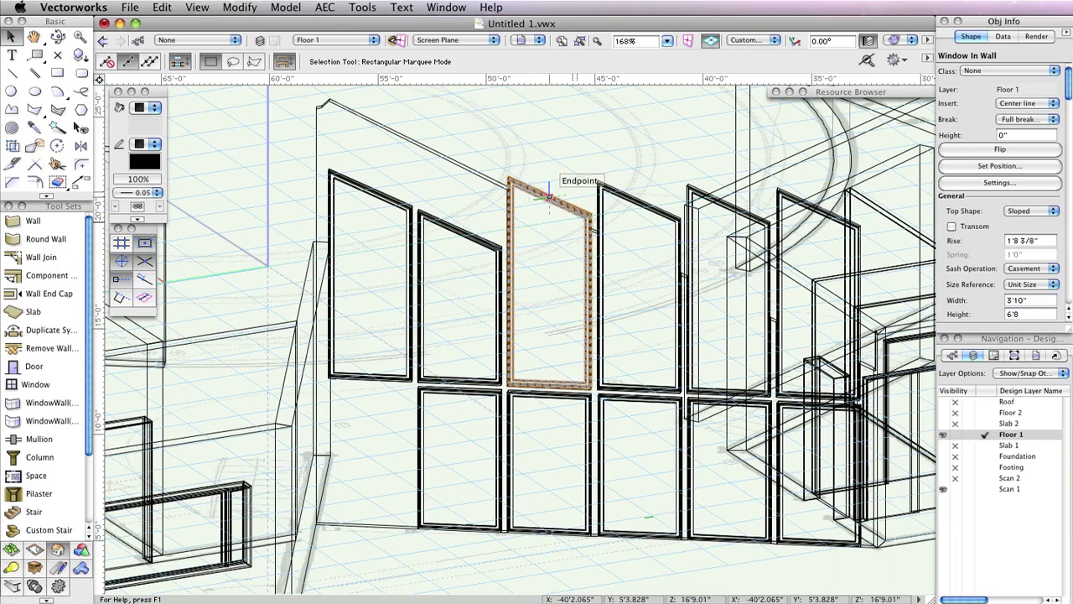
pyautogui.press('Return')
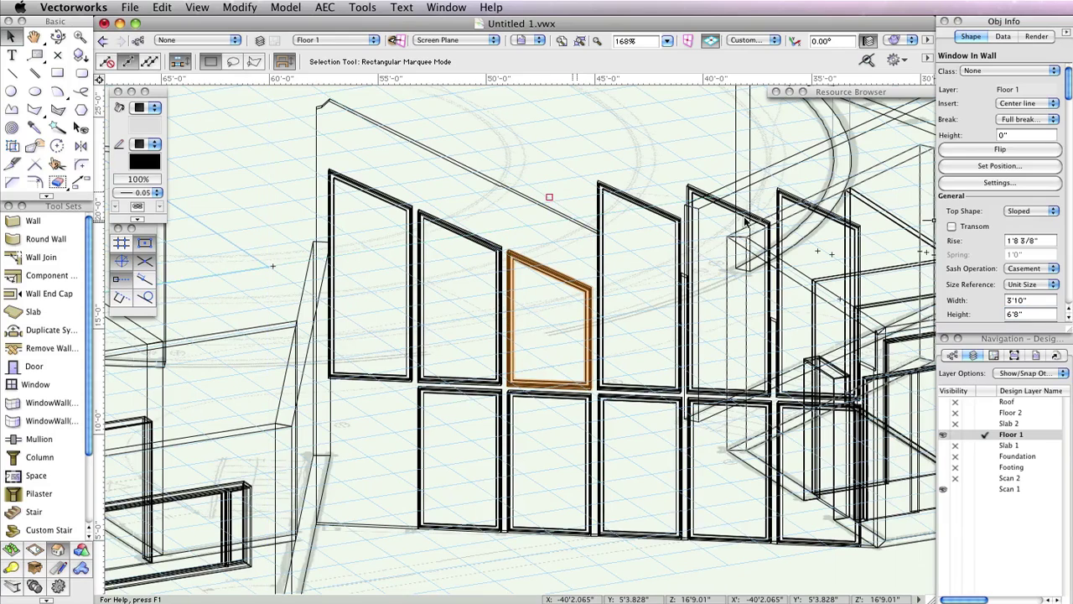
# Set the height of the fourth sloped window from the wall's tall end to 4'10"
pyautogui.click(639, 198)
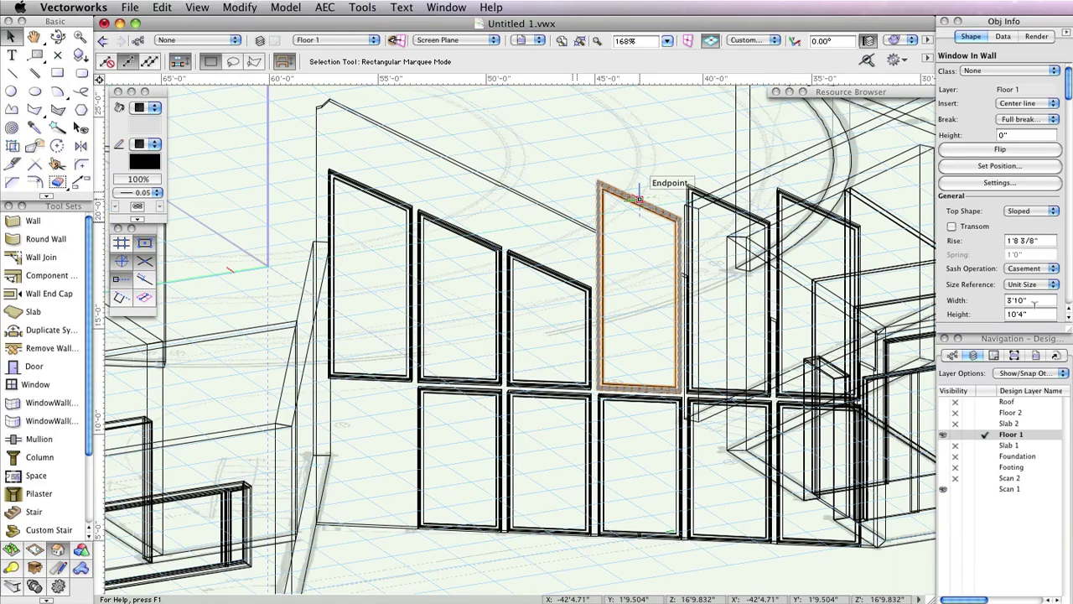
pyautogui.click(1032, 311)
pyautogui.write('4')
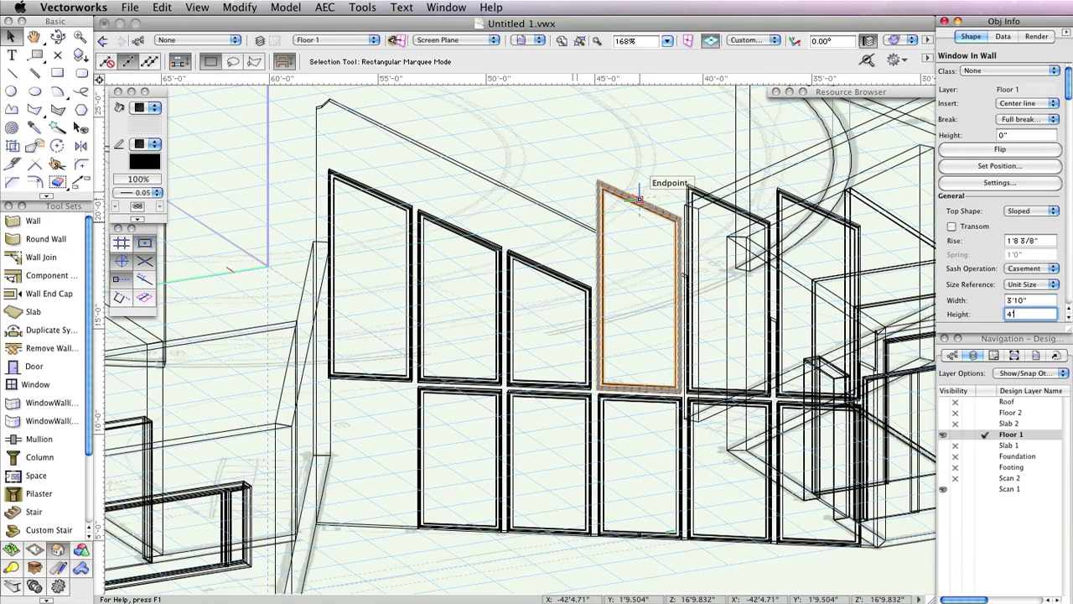
pyautogui.write("'10")
pyautogui.press('Return')
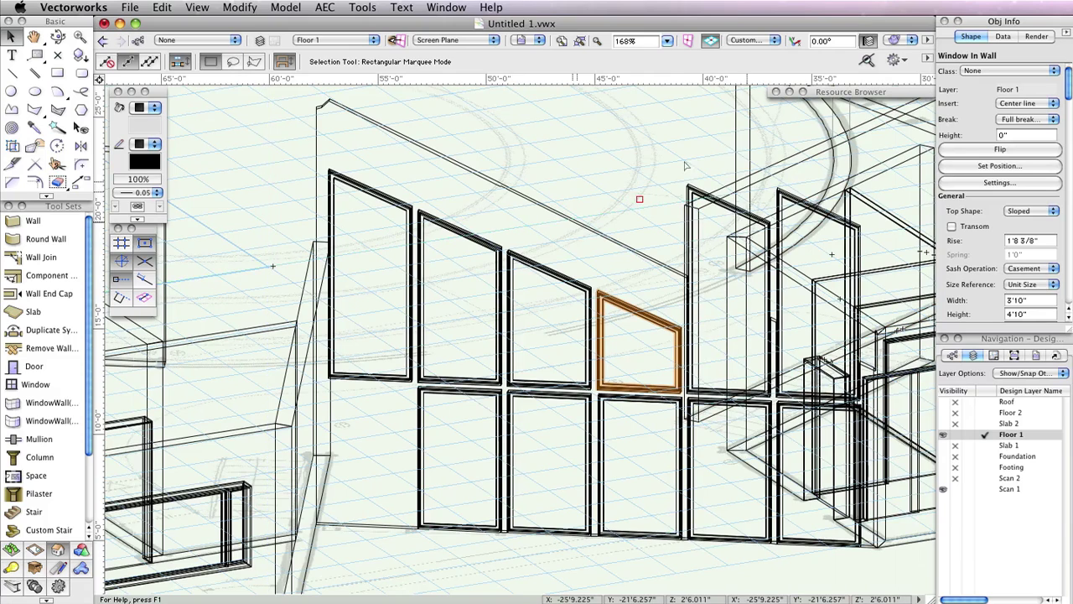
# Set the height of the fifth sloped window from the wall's tall end to 3'
pyautogui.click(689, 187)
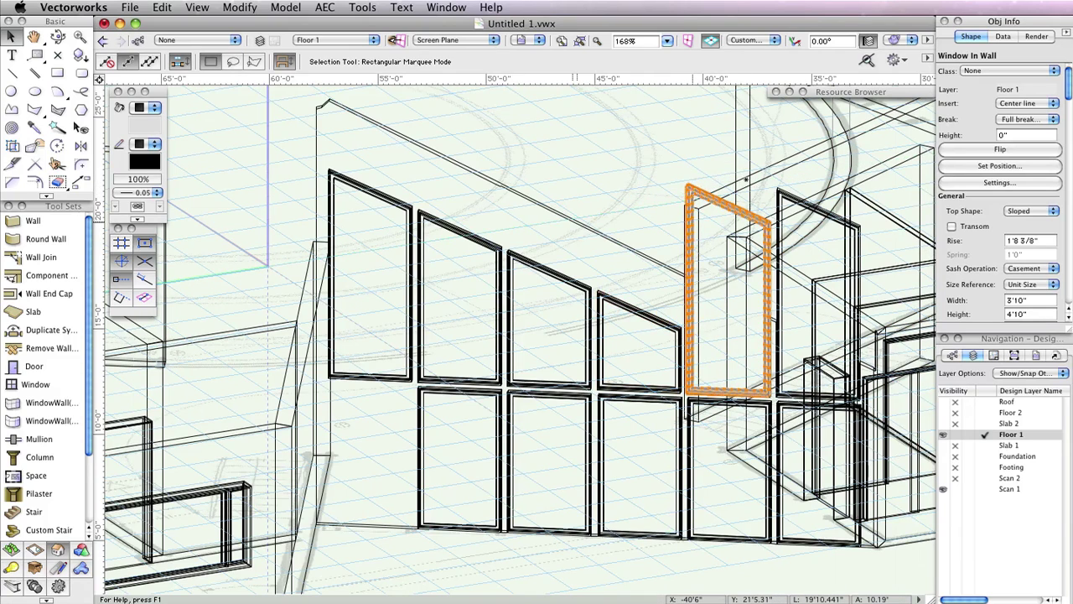
pyautogui.click(1029, 313)
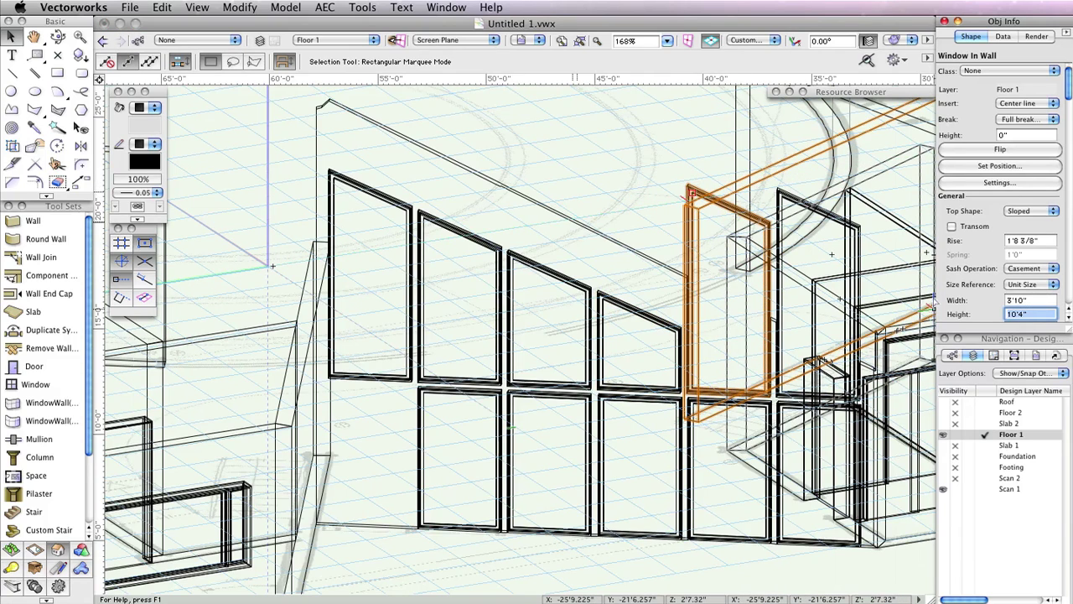
pyautogui.write('3')
pyautogui.press('Return')
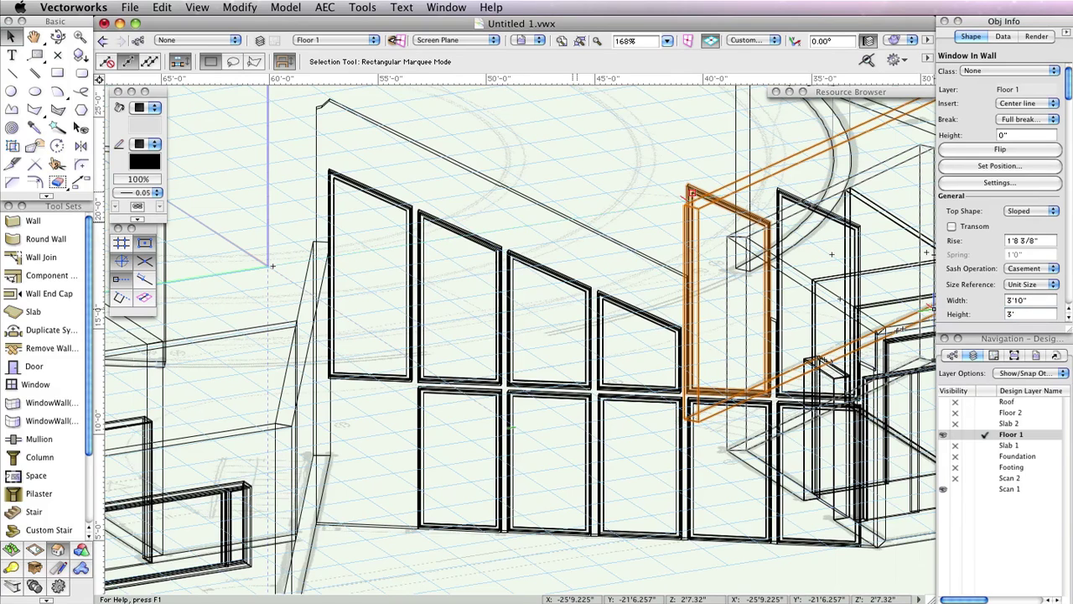
# Set the height of the last sloped window, at the wall's low end, to 1'3"
pyautogui.click(790, 181)
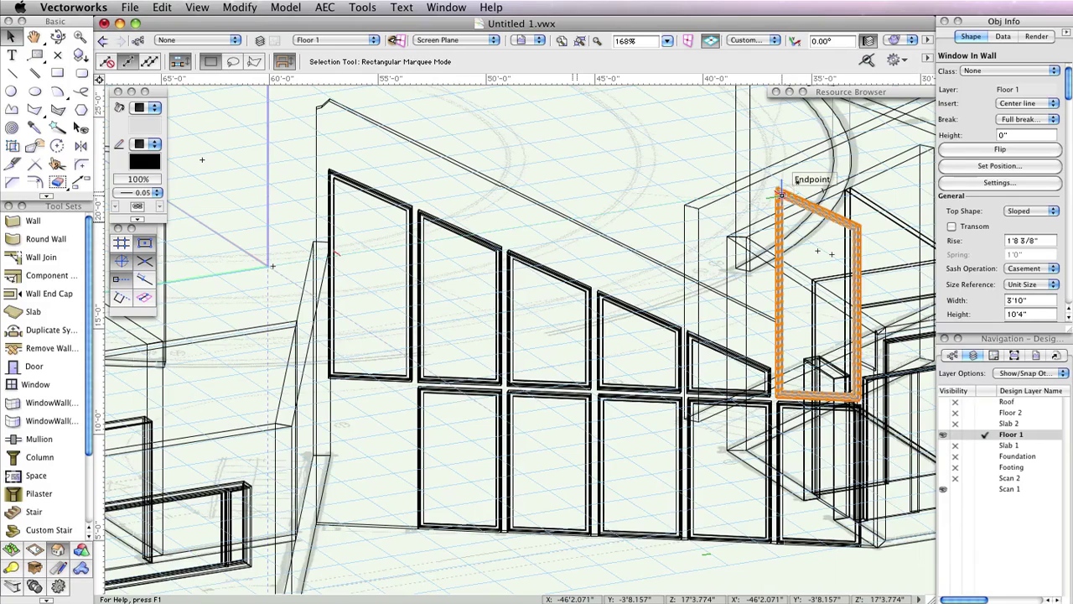
pyautogui.doubleClick(1027, 312)
pyautogui.write('1')
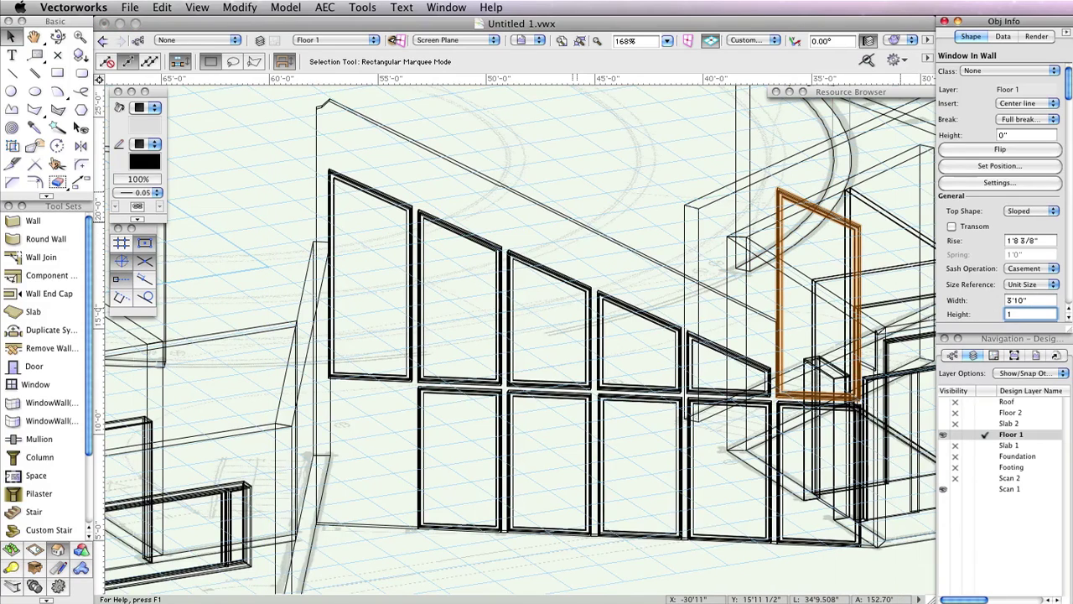
pyautogui.write("'3")
pyautogui.press('Return')
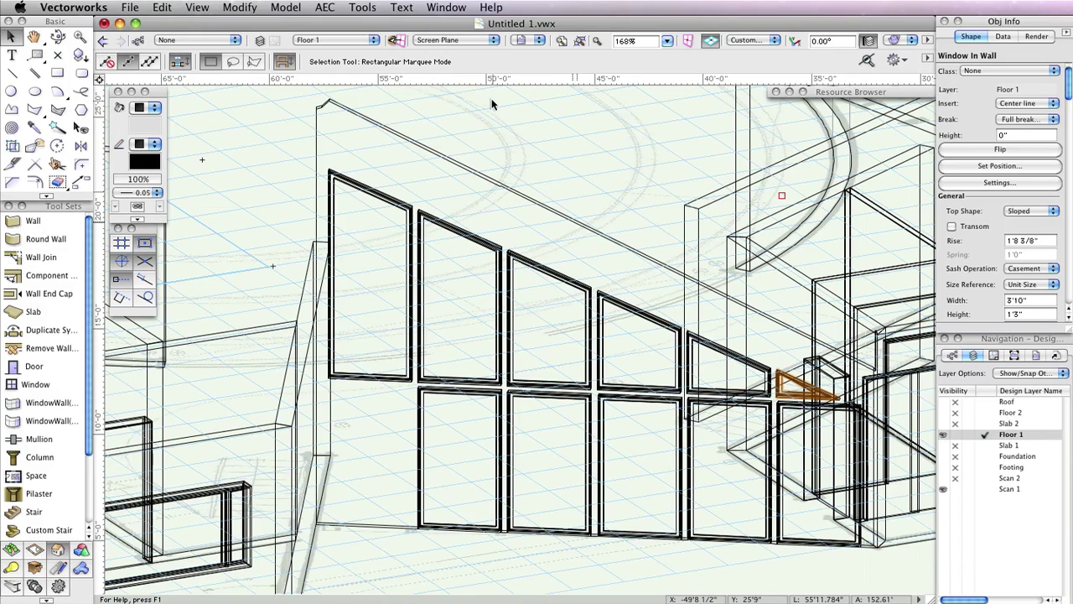
# Configure the Door tool to use a Glass leaf
pyautogui.click(48, 366)
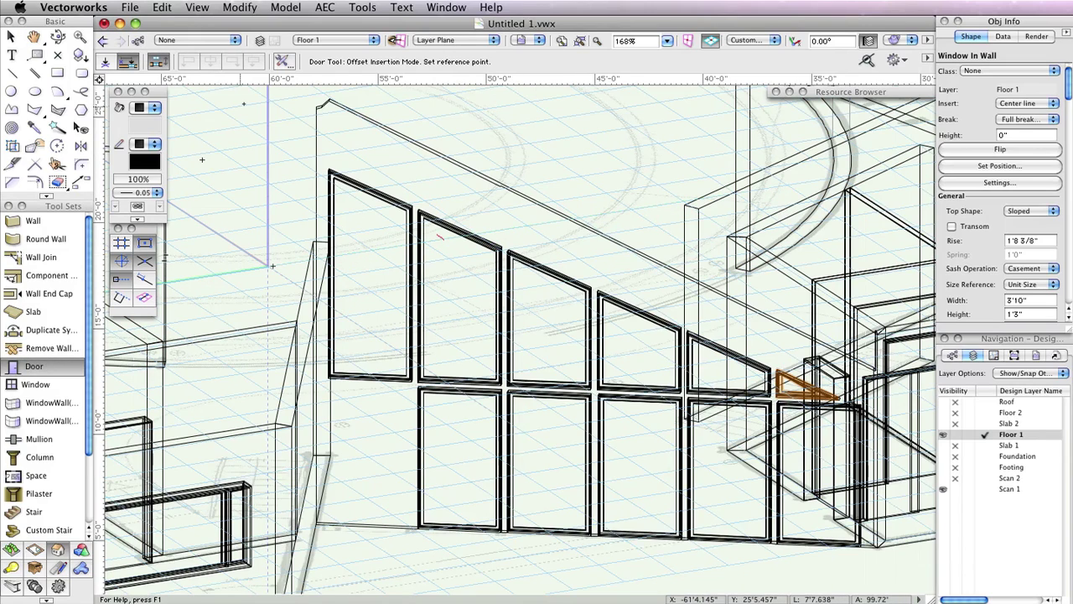
pyautogui.click(423, 101)
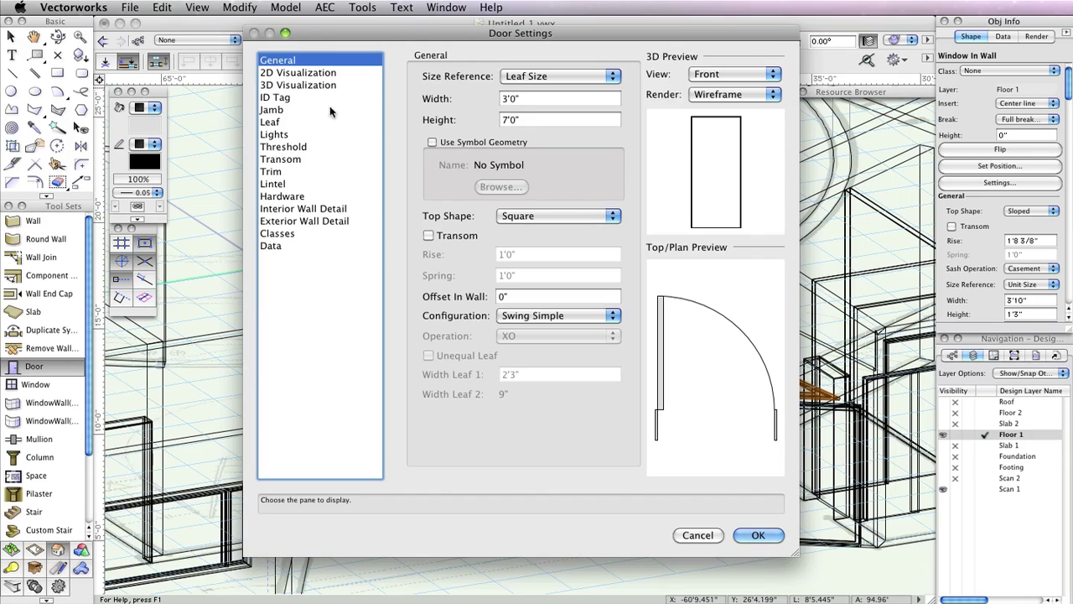
pyautogui.click(270, 122)
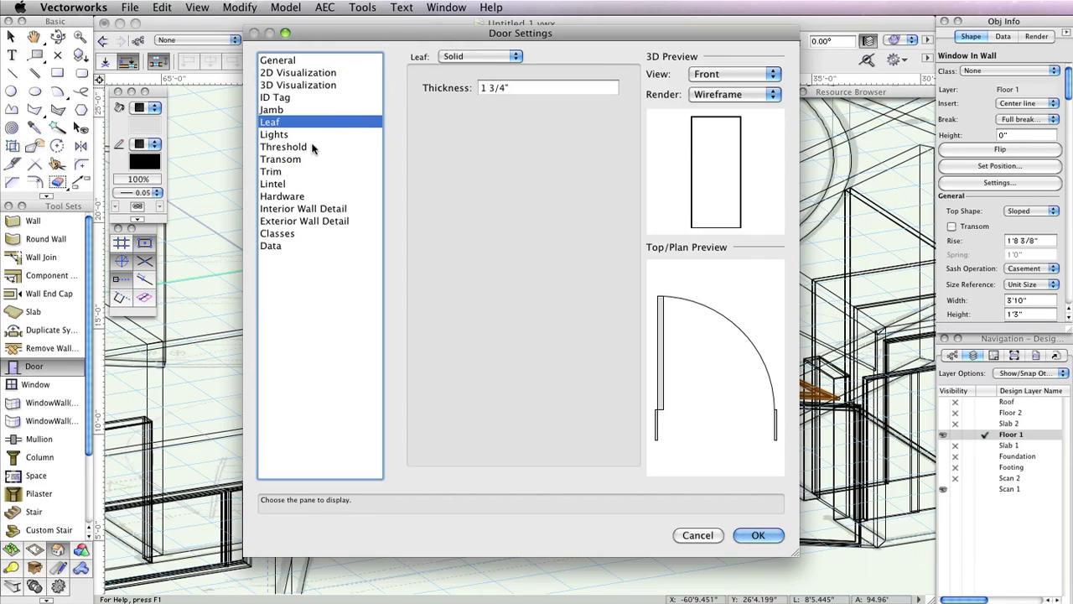
pyautogui.click(480, 56)
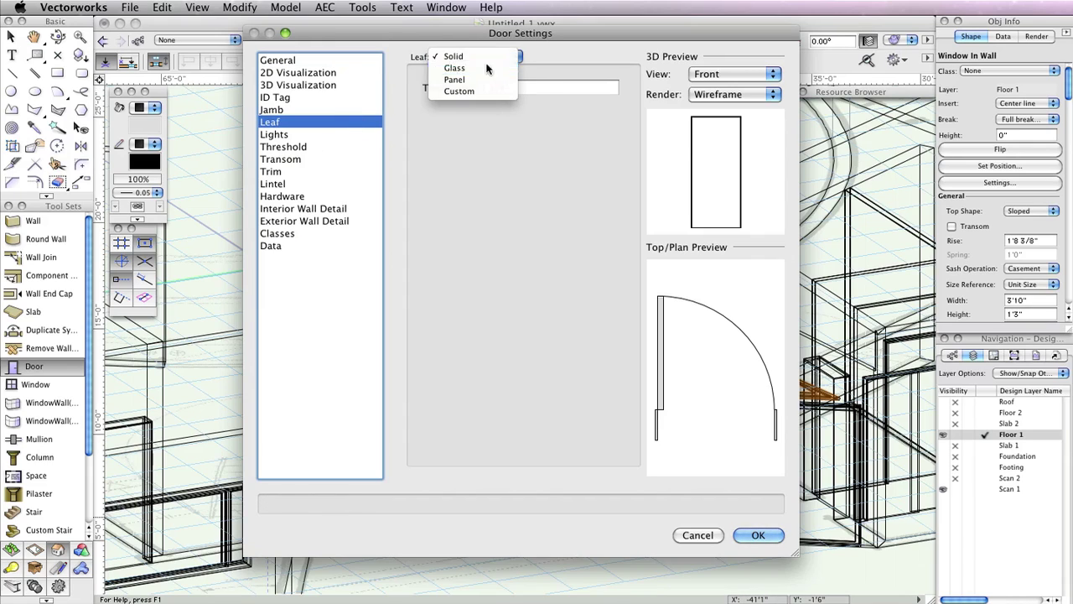
pyautogui.click(503, 68)
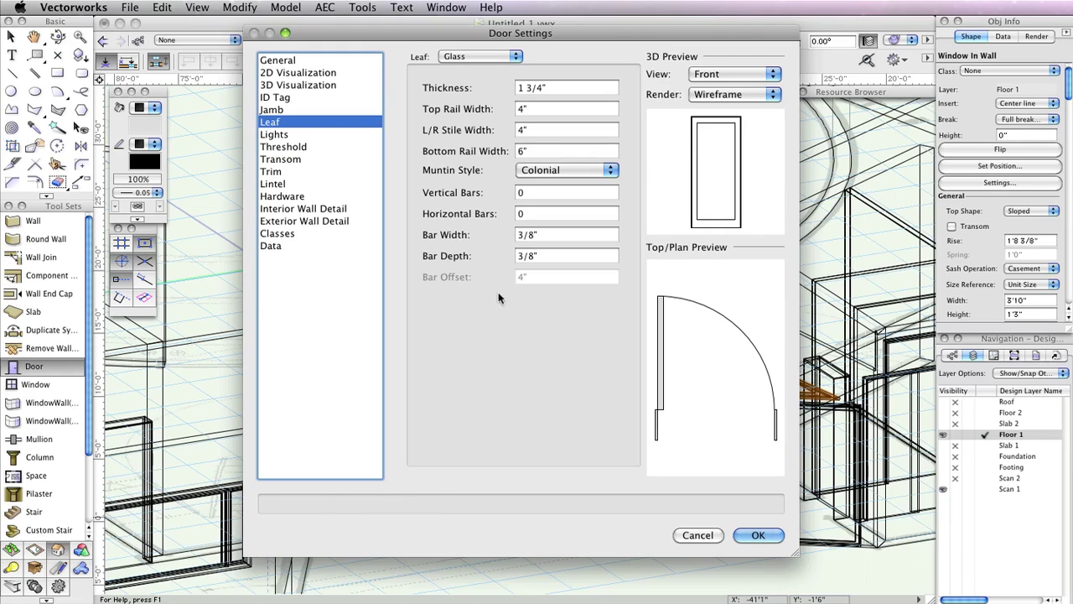
pyautogui.click(756, 535)
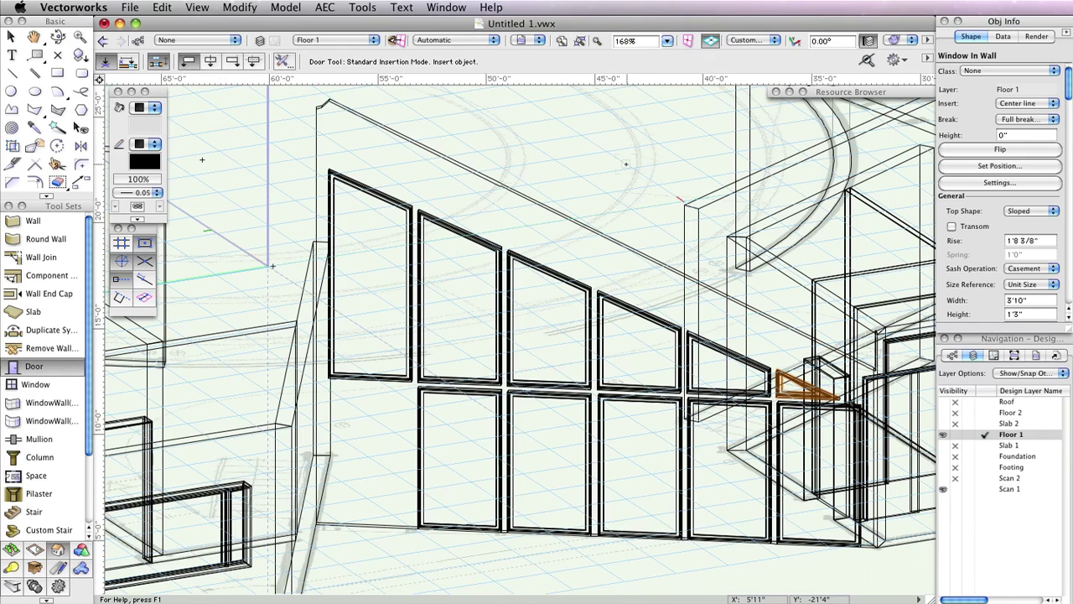
# In Top/Plan view, insert the glass door midway in the window wall's empty end bay beside the thick hatched wall, swinging inward and hinged near that wall
pyautogui.press('super+5')
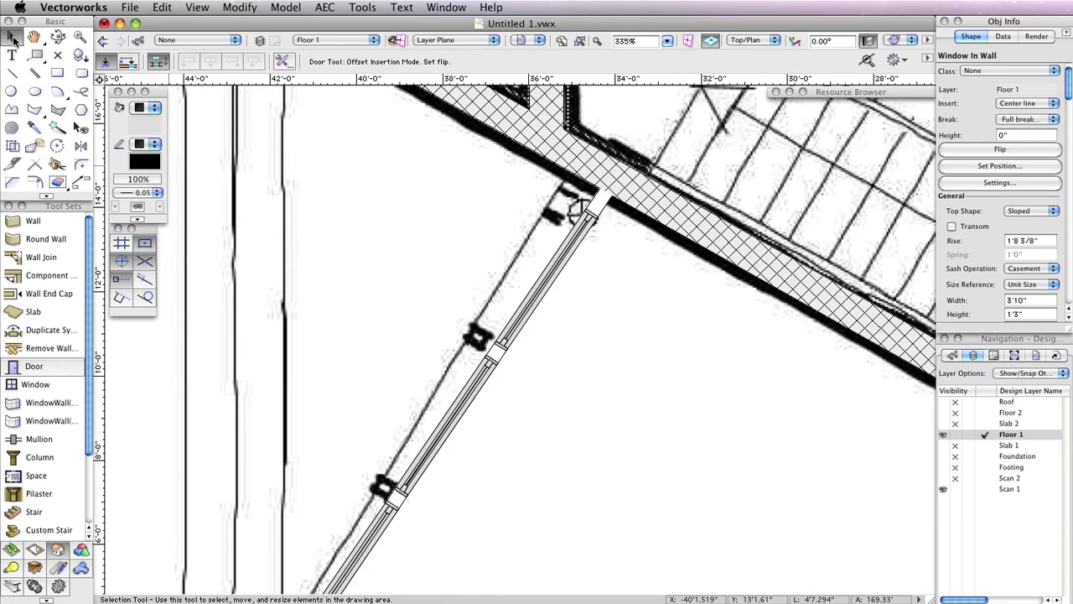
pyautogui.click(12, 40)
pyautogui.click(397, 327)
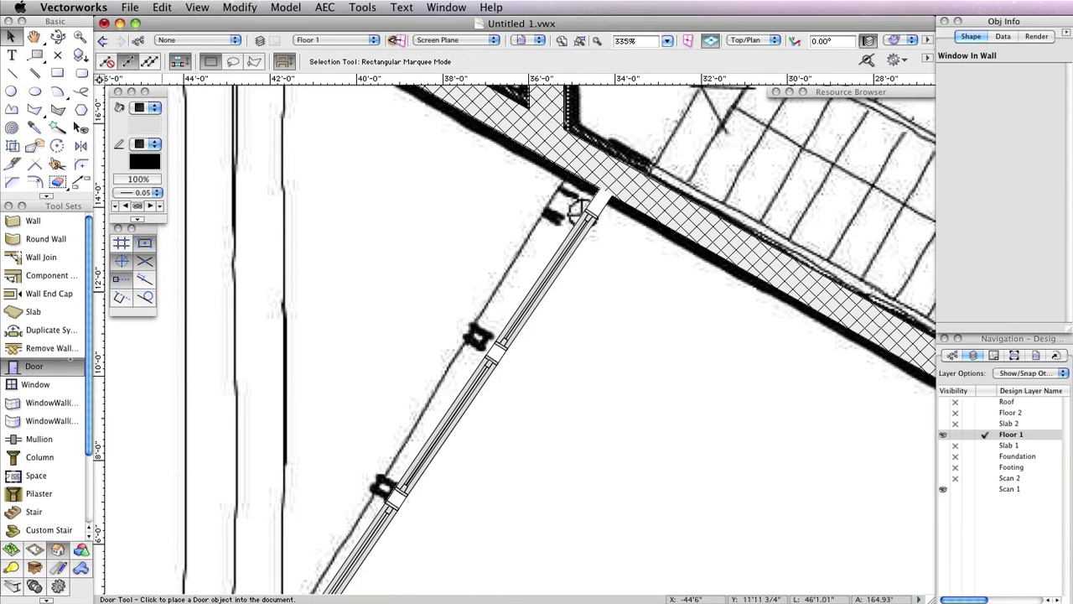
pyautogui.click(34, 367)
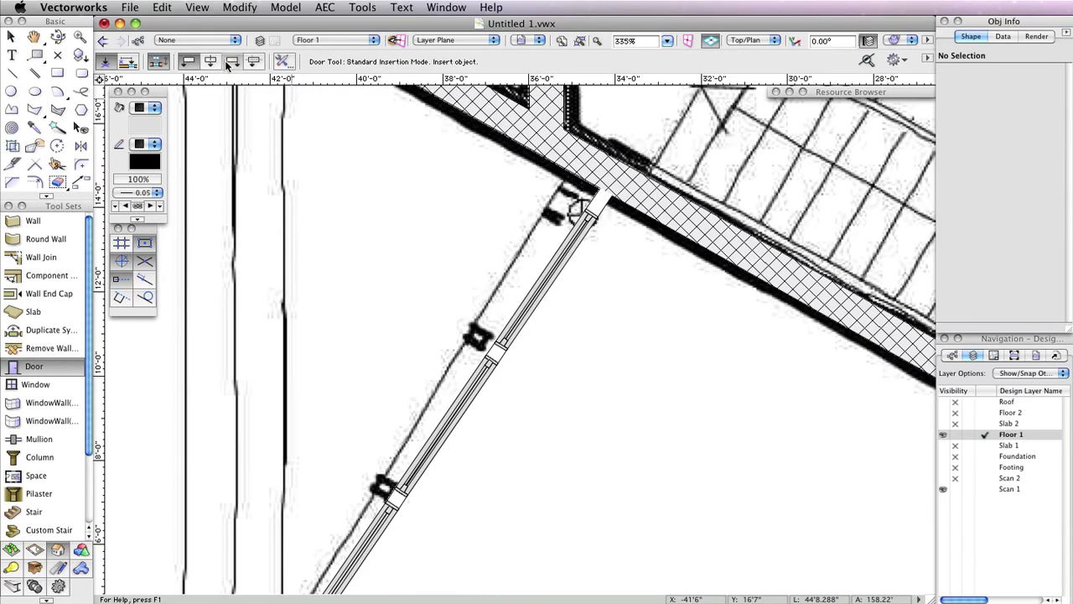
pyautogui.click(253, 61)
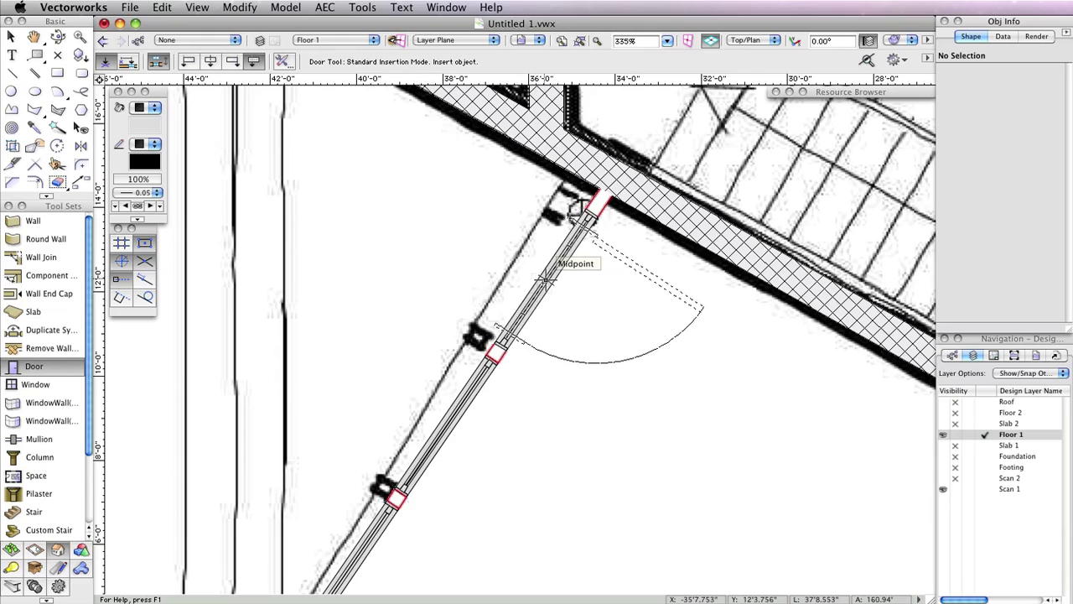
pyautogui.click(546, 279)
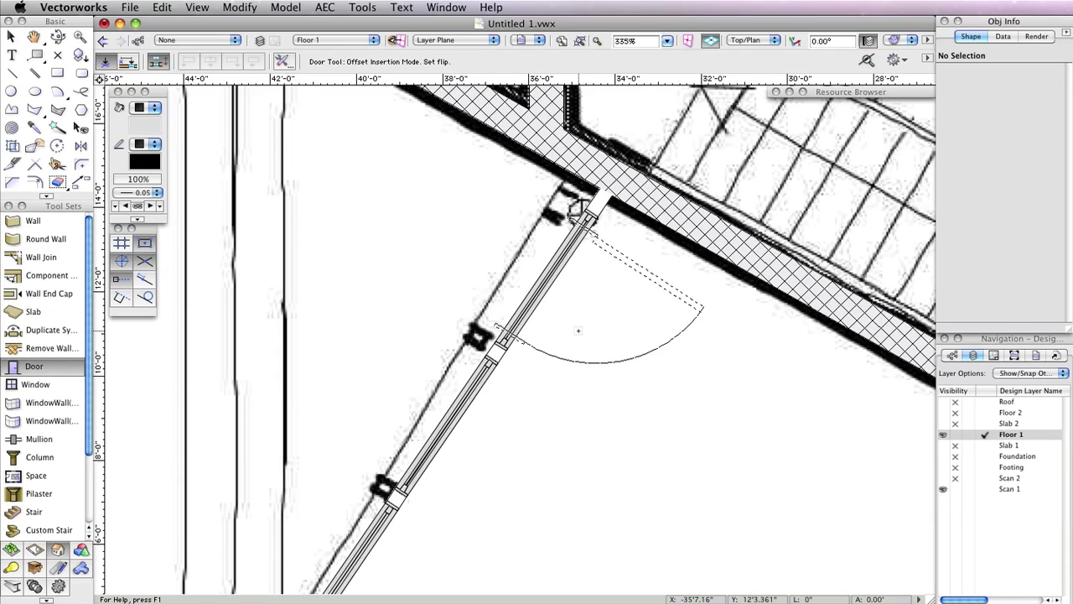
pyautogui.click(536, 389)
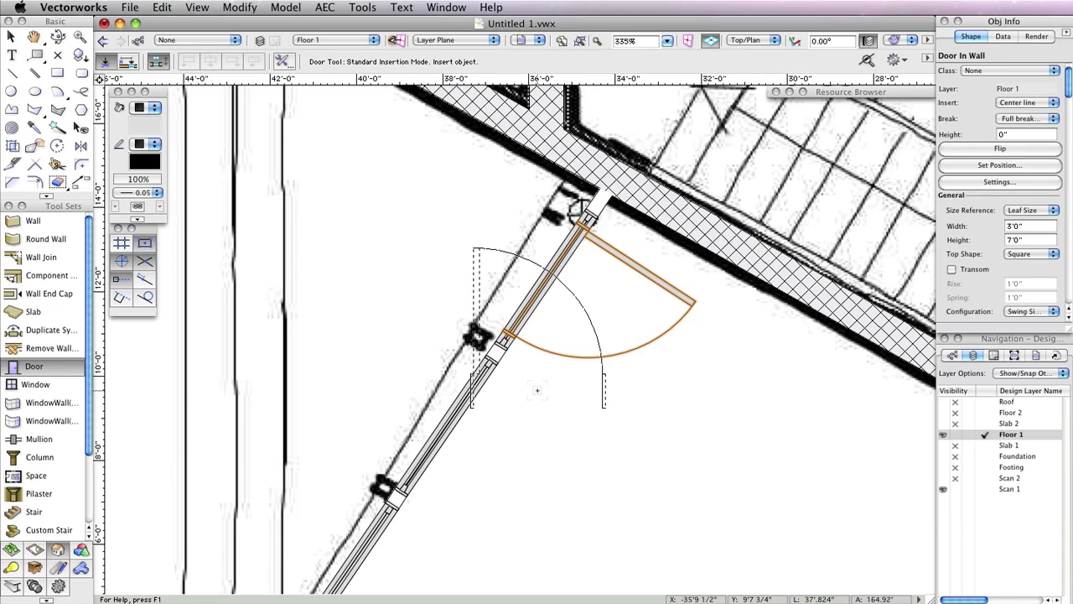
# Move the door along the window wall so its latch-side jamb lines up with the edge of the bay, next to the neighbouring window
pyautogui.click(7, 37)
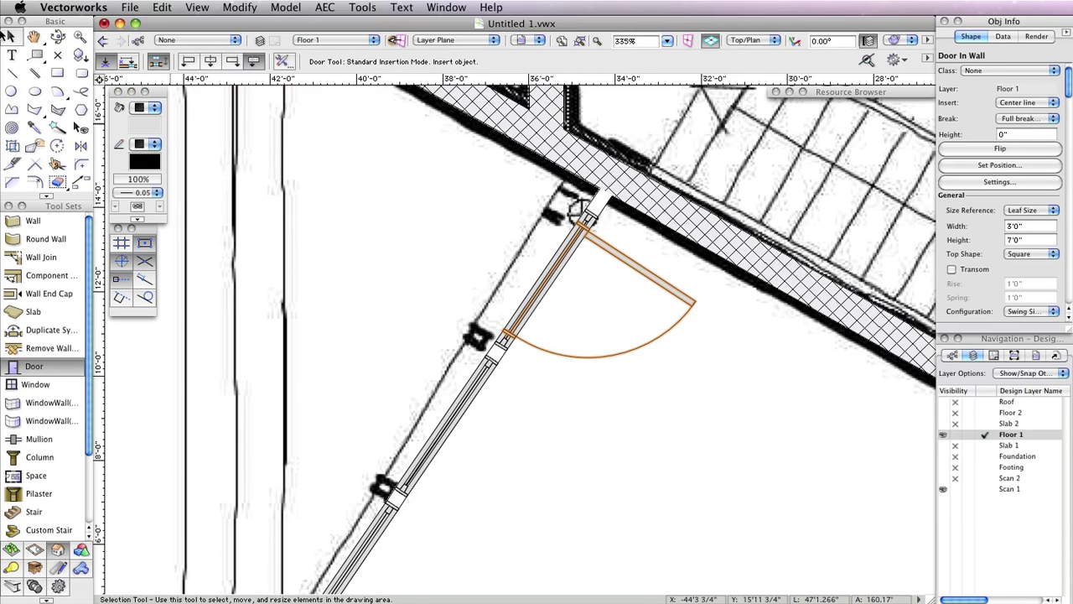
pyautogui.click(506, 336)
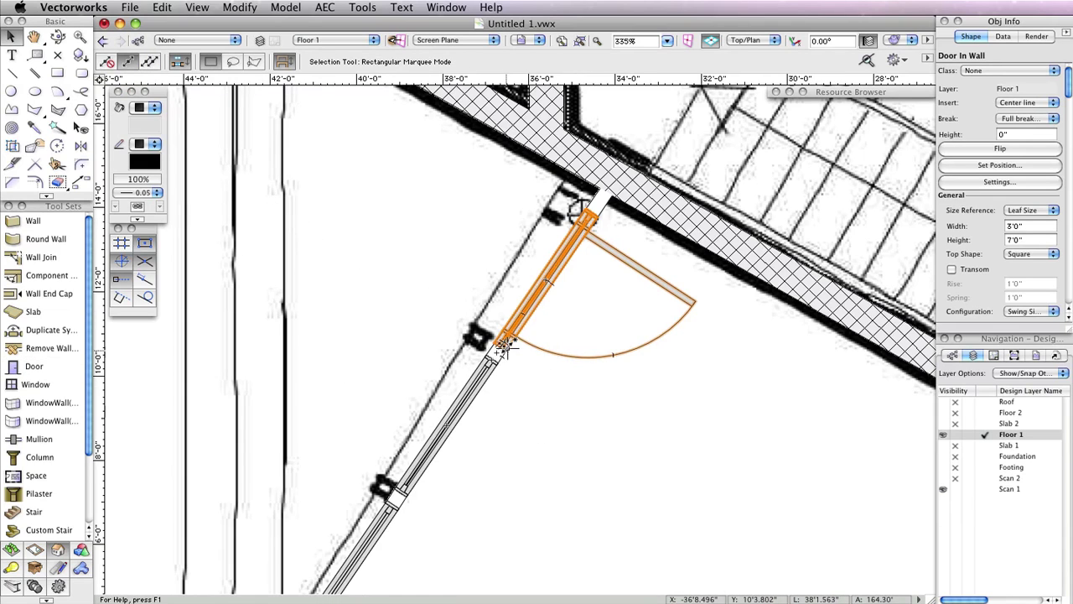
pyautogui.scroll(1, 503, 344)
pyautogui.scroll(5, 503, 343)
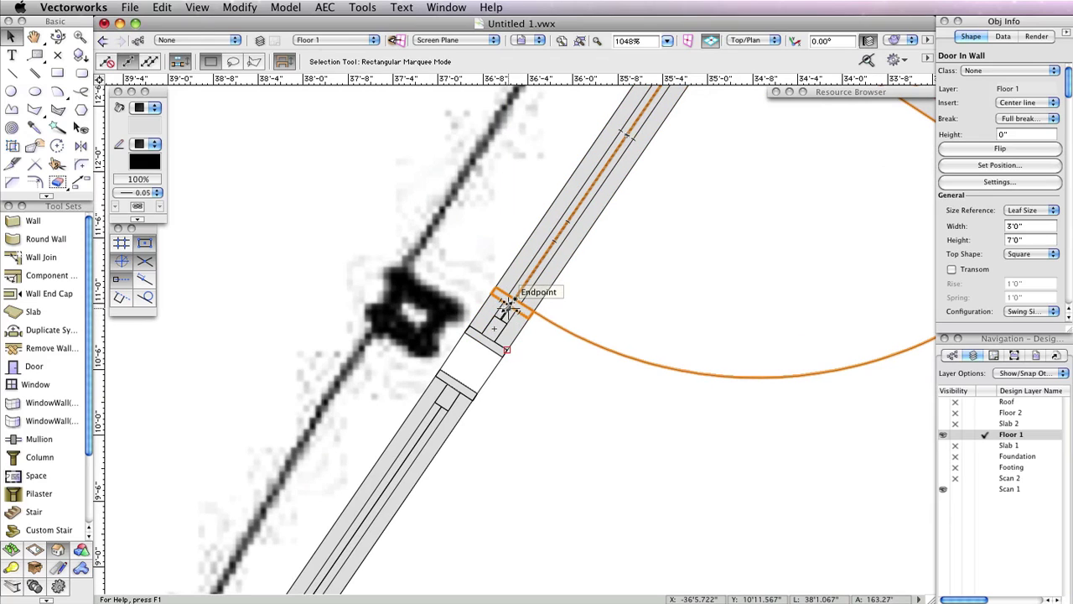
pyautogui.moveTo(508, 306); pyautogui.dragTo(482, 343)
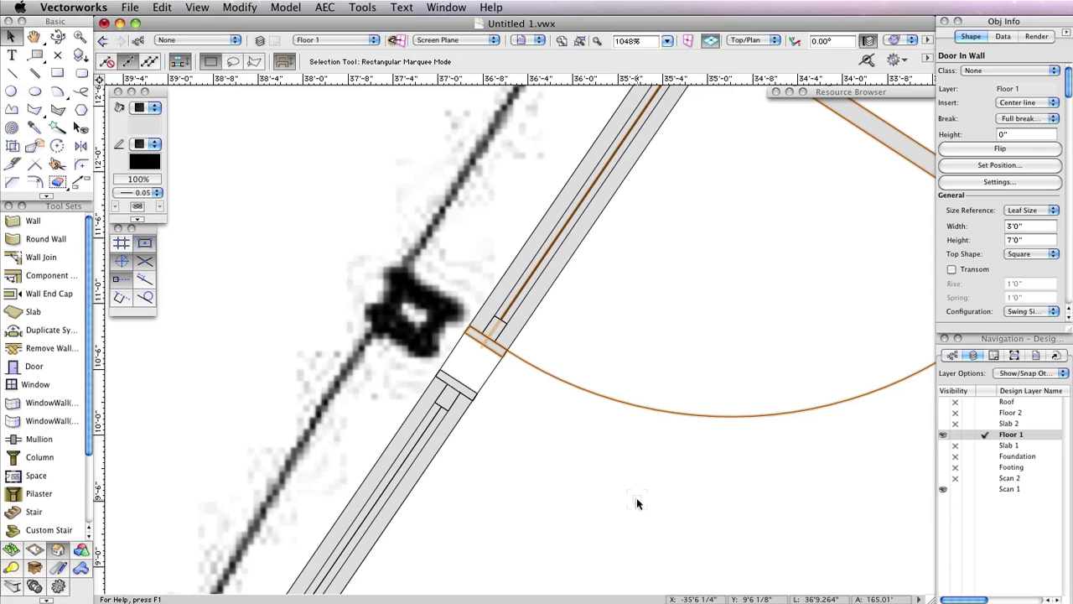
pyautogui.scroll(-2, 636, 501)
pyautogui.scroll(-2, 637, 500)
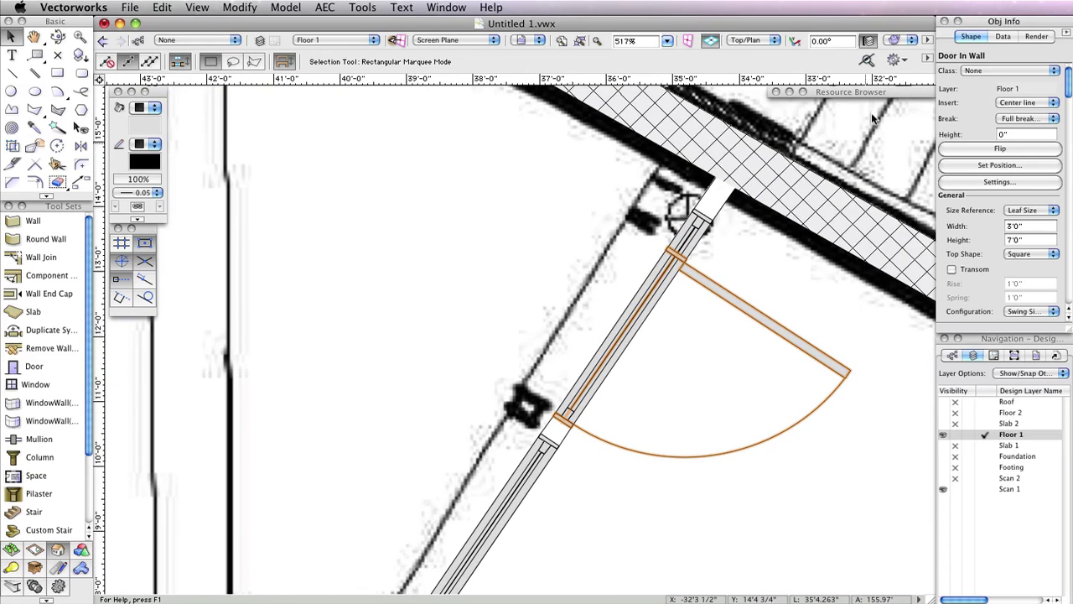
# Render the model shaded and examine the glass door and sloped window wall from several 3D angles, then return to Top/Plan view
pyautogui.click(903, 42)
pyautogui.click(914, 140)
pyautogui.scroll(-2, 502, 269)
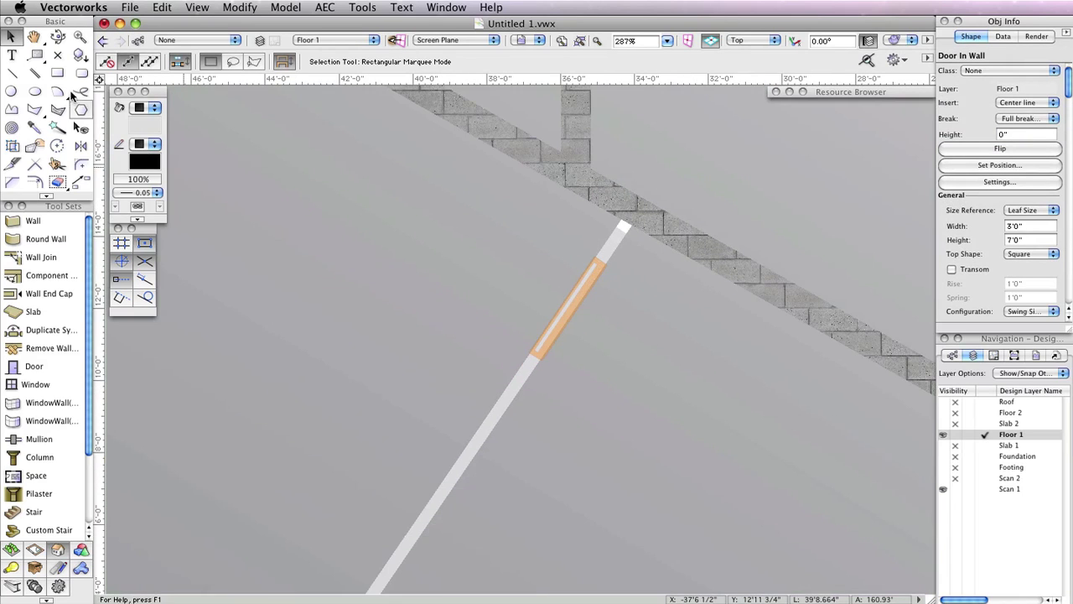
pyautogui.click(57, 36)
pyautogui.moveTo(369, 476); pyautogui.dragTo(470, 407)
pyautogui.moveTo(429, 435); pyautogui.dragTo(412, 430)
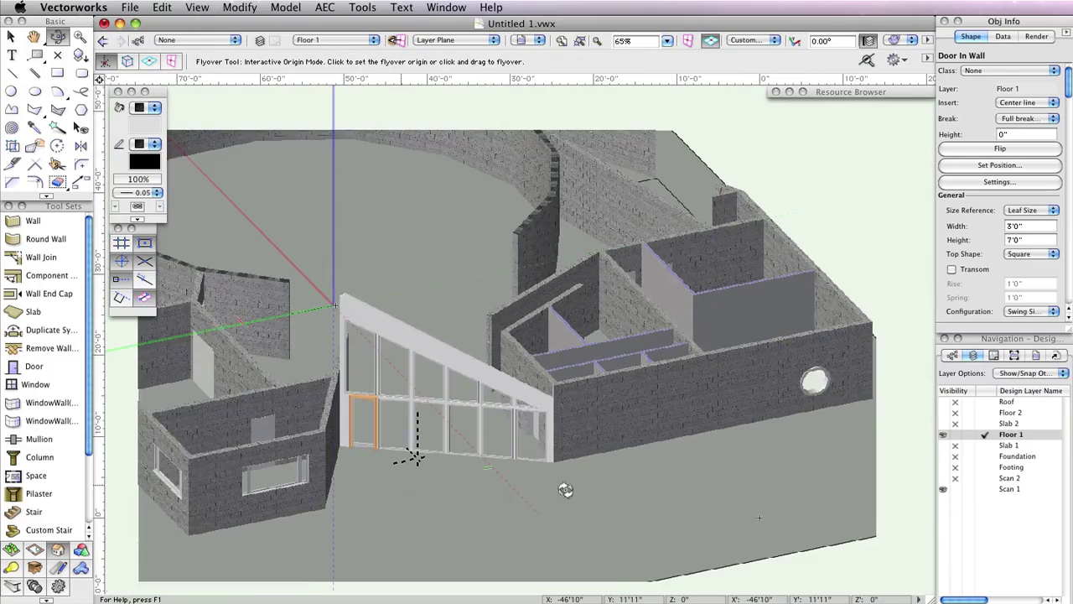
pyautogui.moveTo(561, 489); pyautogui.dragTo(733, 324)
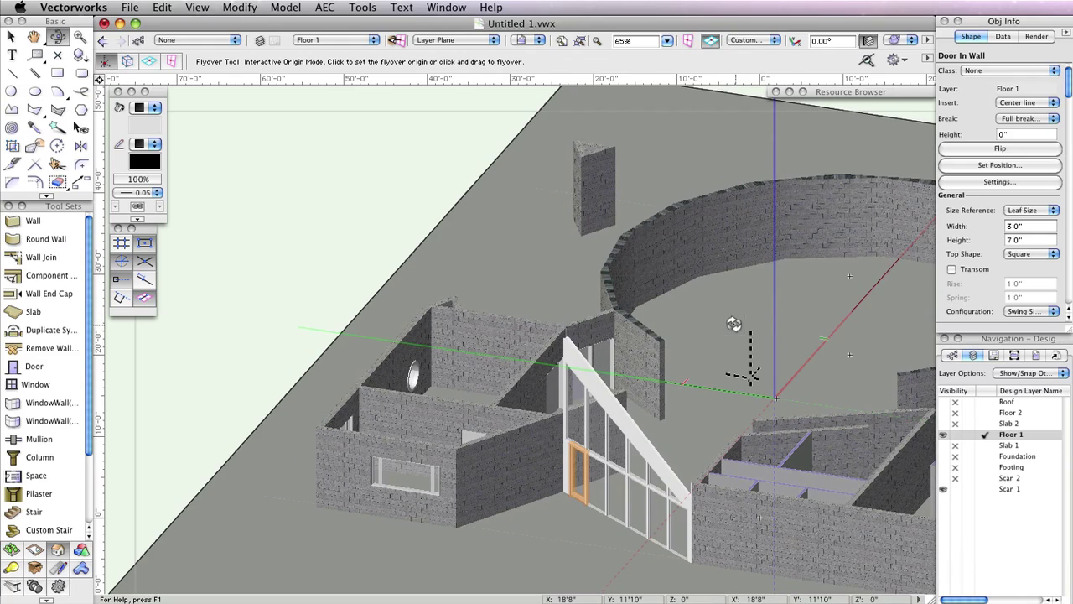
pyautogui.press('super+5')
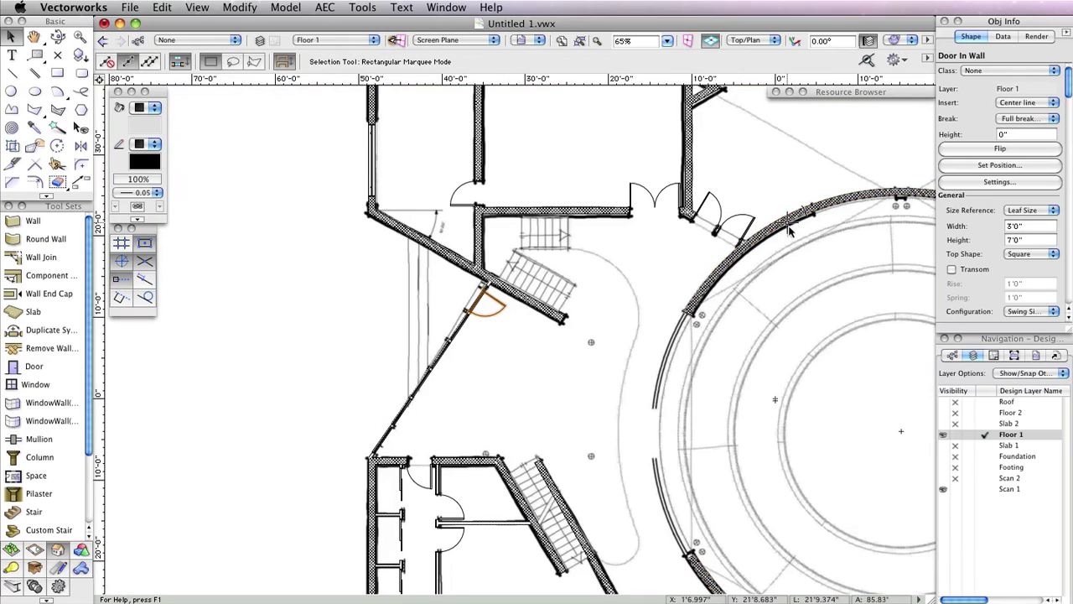